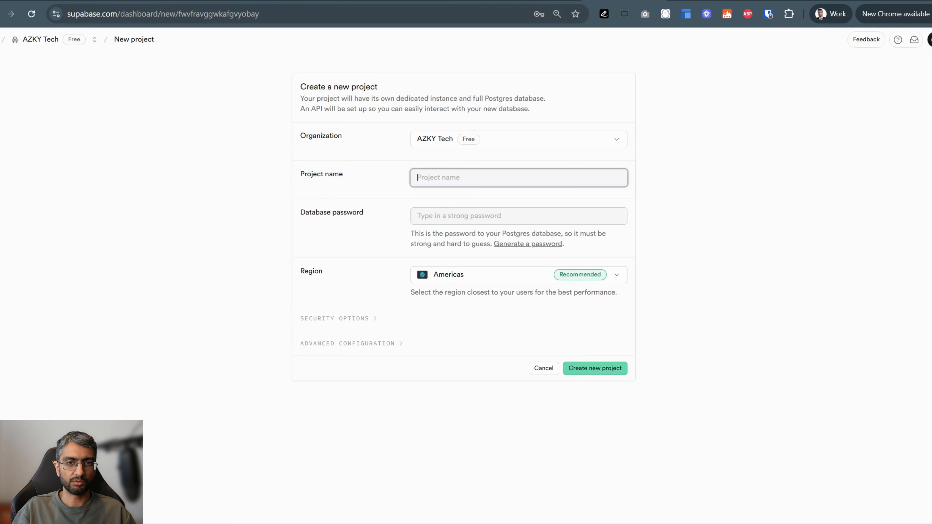
- Create a project named Marketplace, entering the database password and keeping the Americas region
{"action": "type", "text": "Marketplace"}
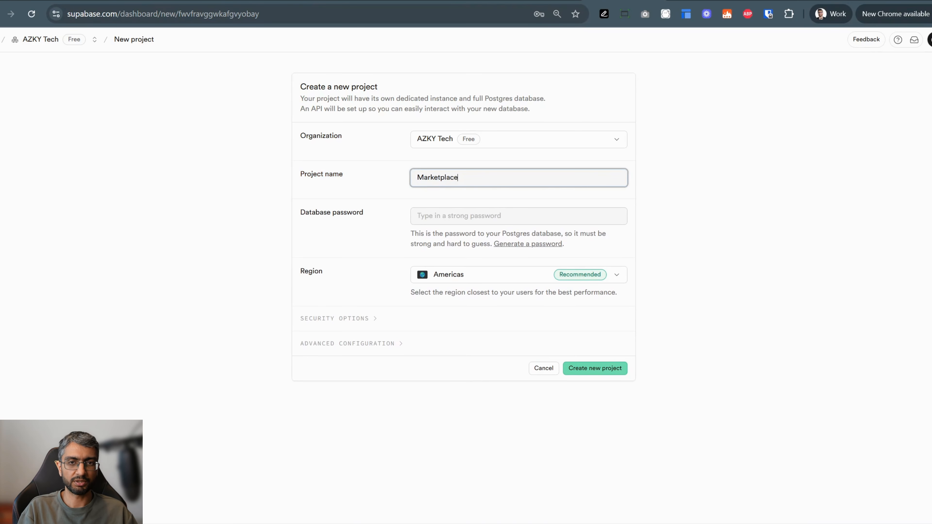
{"action": "key", "text": "Tab"}
{"action": "key", "text": "ctrl+v"}
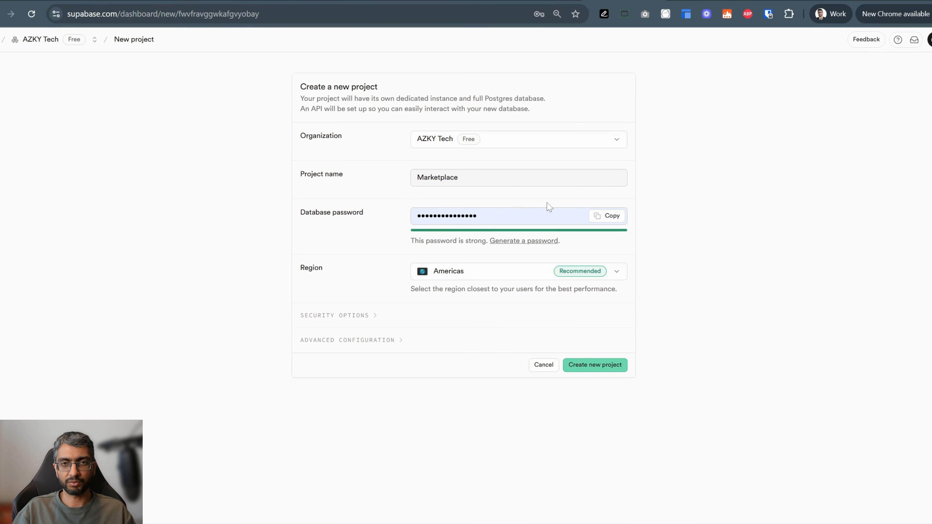
{"action": "left_click", "coordinate": [512, 277]}
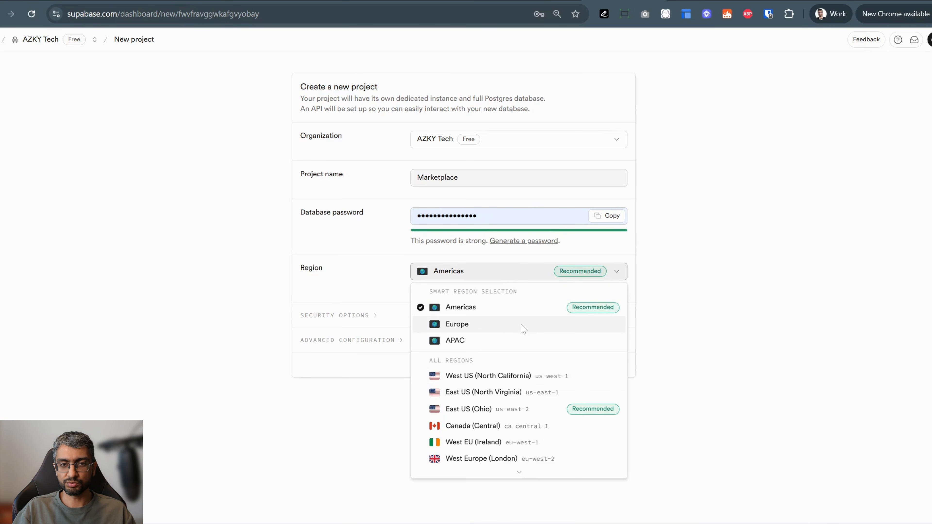
{"action": "left_click", "coordinate": [371, 257]}
{"action": "left_click", "coordinate": [595, 366]}
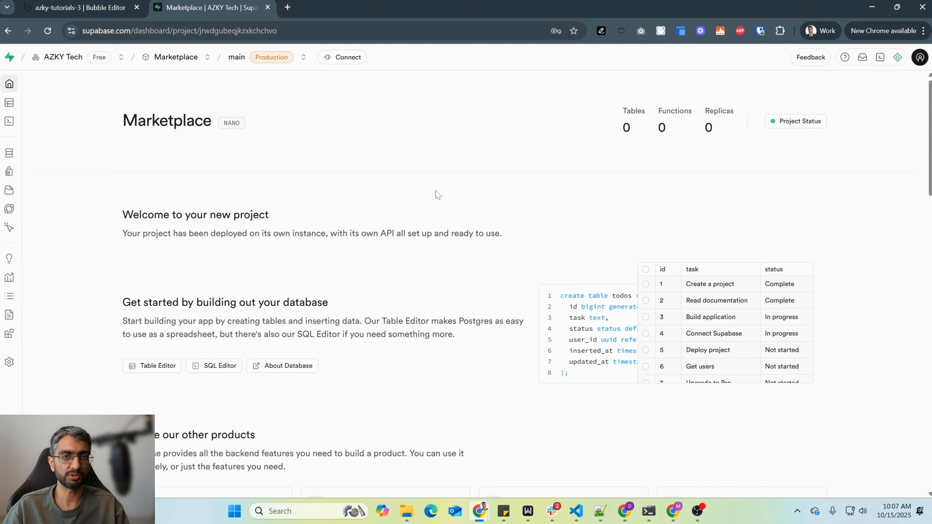
- Switch to the Bubble editor and create a new data type named Listing
{"action": "left_click", "coordinate": [80, 7]}
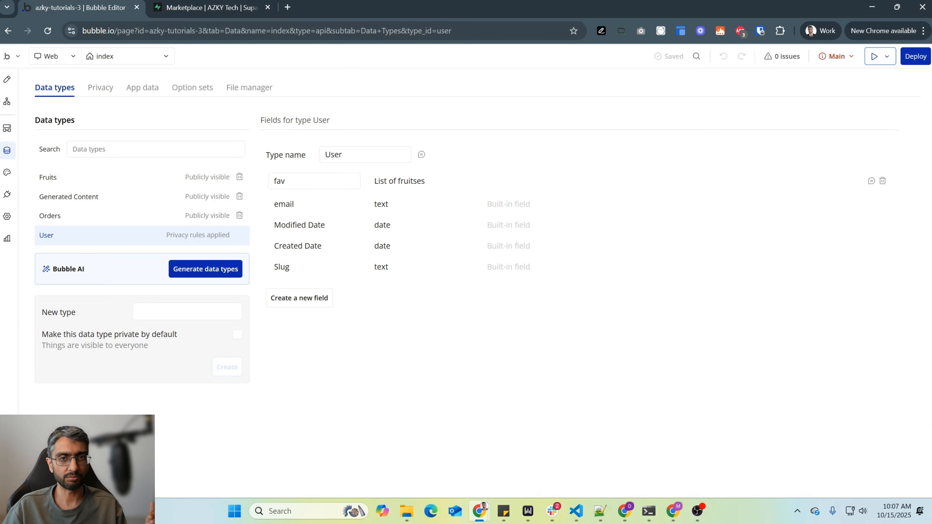
{"action": "left_click", "coordinate": [206, 7]}
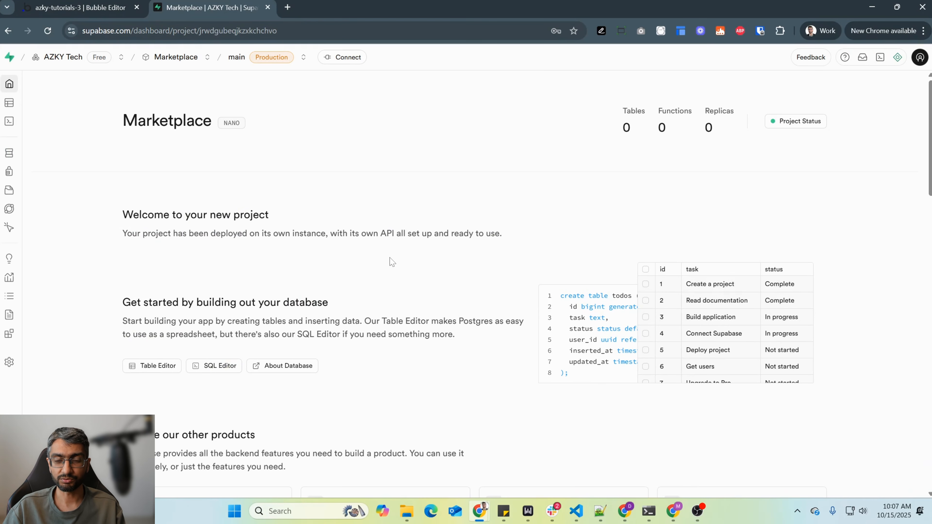
{"action": "key", "text": "ctrl+Tab"}
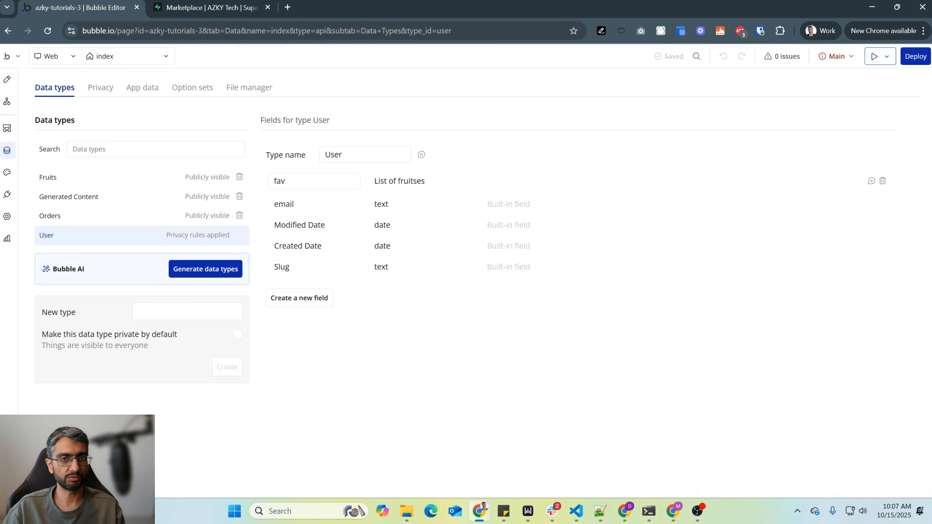
{"action": "left_click", "coordinate": [138, 312]}
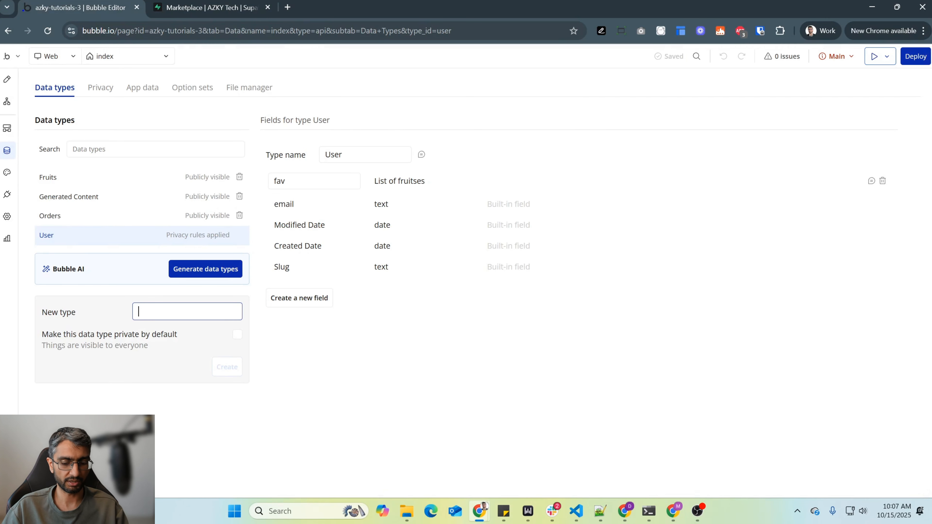
{"action": "type", "text": "Listing"}
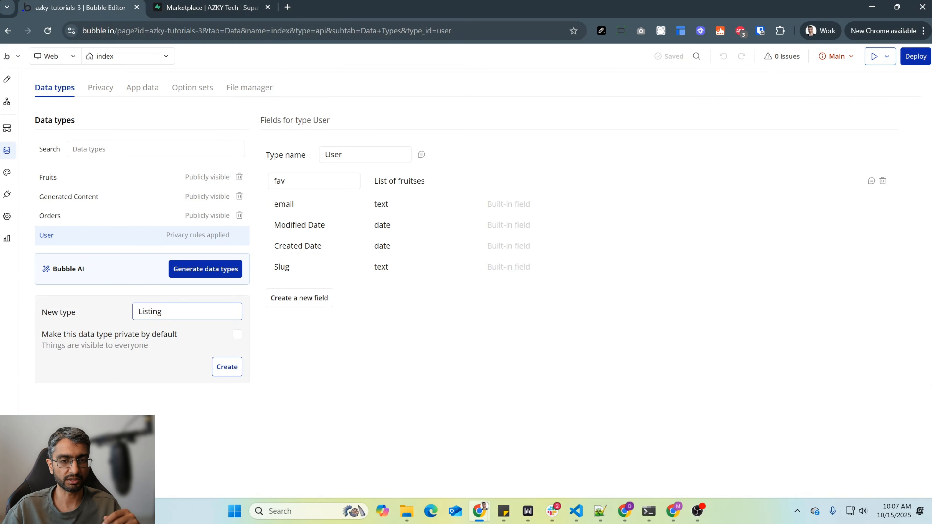
{"action": "left_click", "coordinate": [227, 367]}
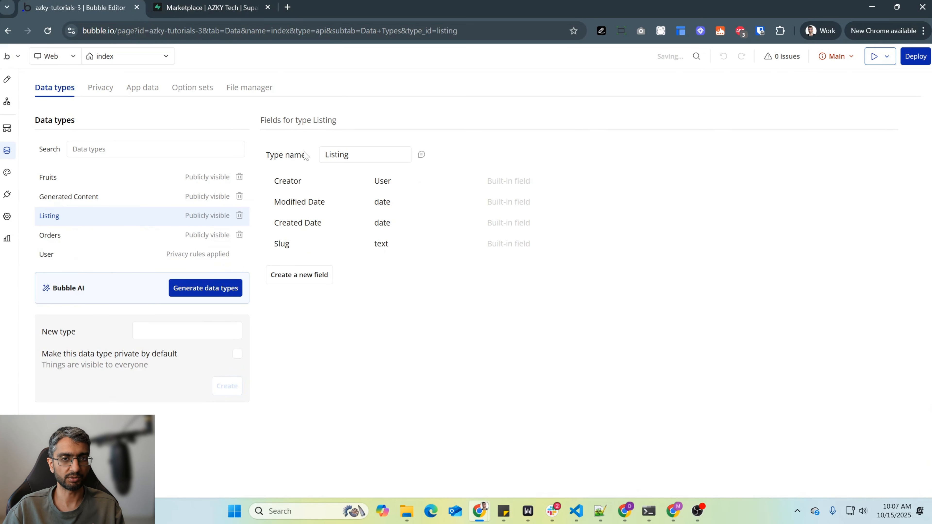
- Switch to the Marketplace project in Supabase and open the new table form from its empty public schema
{"action": "left_click", "coordinate": [228, 8]}
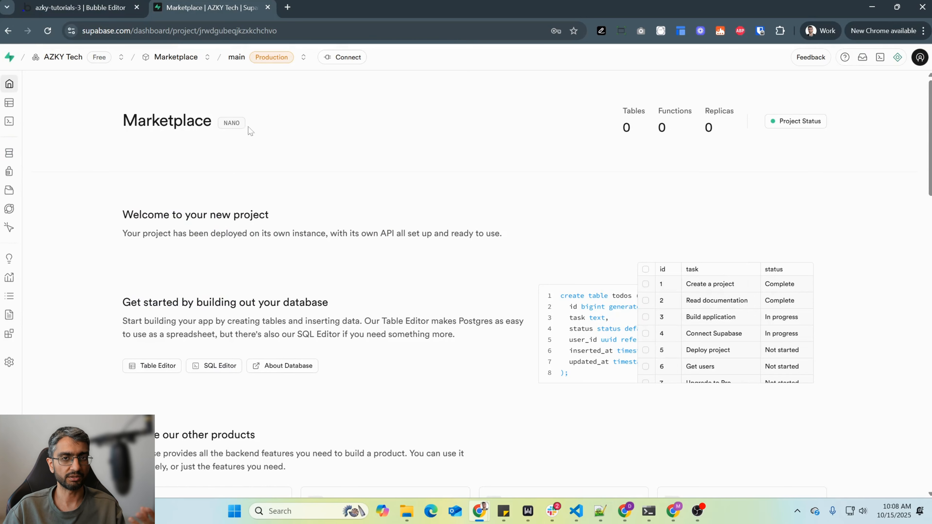
{"action": "left_click", "coordinate": [80, 154]}
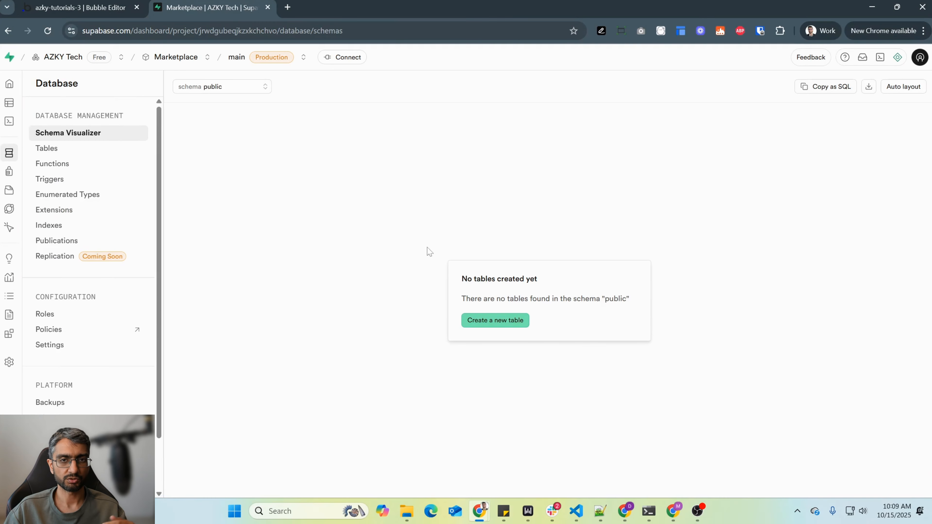
{"action": "left_click", "coordinate": [485, 328]}
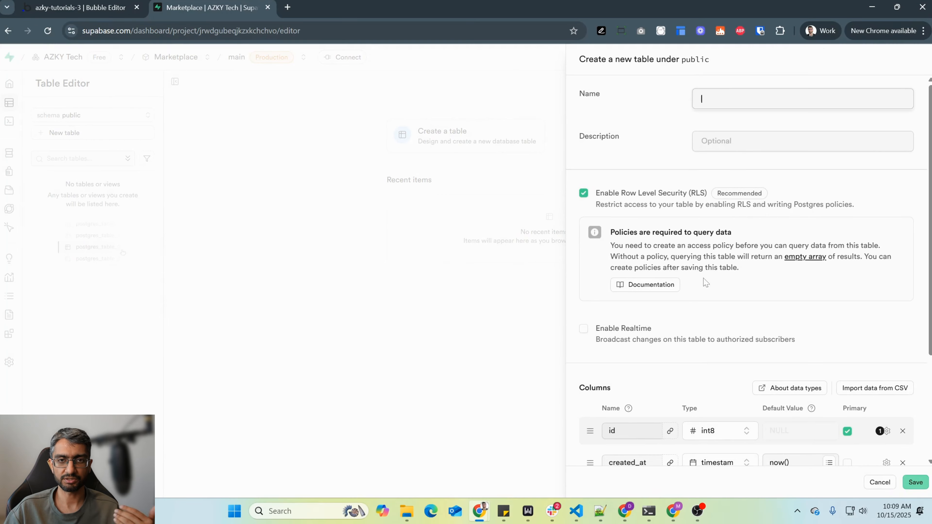
- Examine the new table form's column settings, available data types and foreign key options, and leave it without saving a table
{"action": "scroll", "coordinate": [710, 308], "scroll_direction": "down", "scroll_amount": 3}
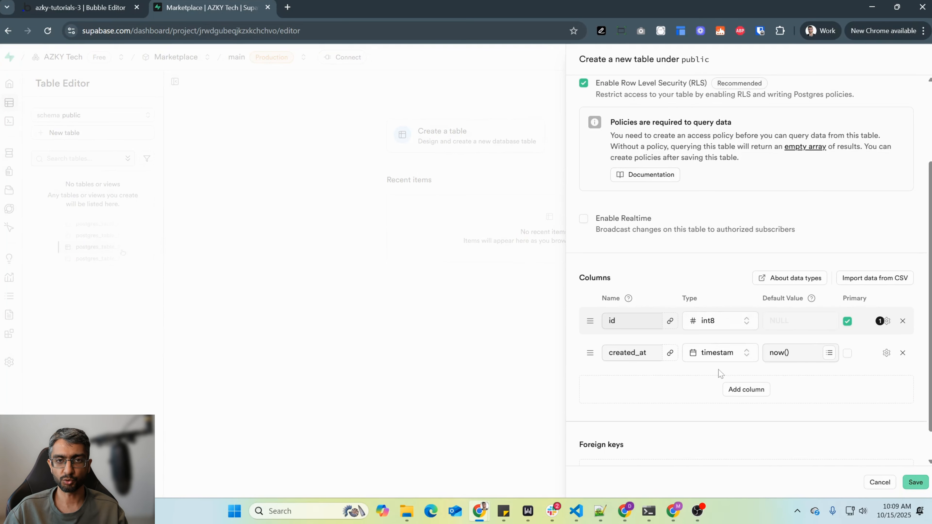
{"action": "scroll", "coordinate": [830, 346], "scroll_direction": "down", "scroll_amount": 1}
{"action": "left_click", "coordinate": [746, 354]}
{"action": "left_click", "coordinate": [749, 378]}
{"action": "left_click", "coordinate": [743, 347]}
{"action": "scroll", "coordinate": [726, 262], "scroll_direction": "down", "scroll_amount": 5}
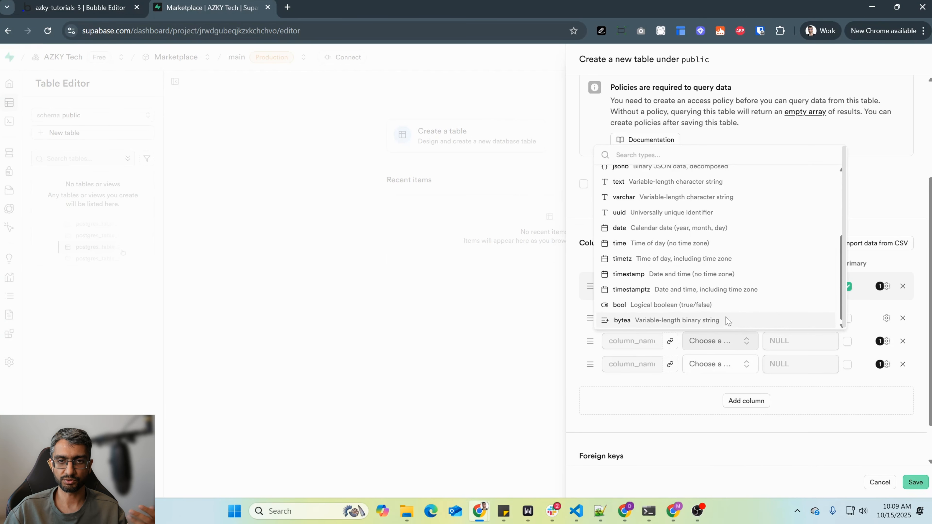
{"action": "scroll", "coordinate": [728, 256], "scroll_direction": "up", "scroll_amount": 5}
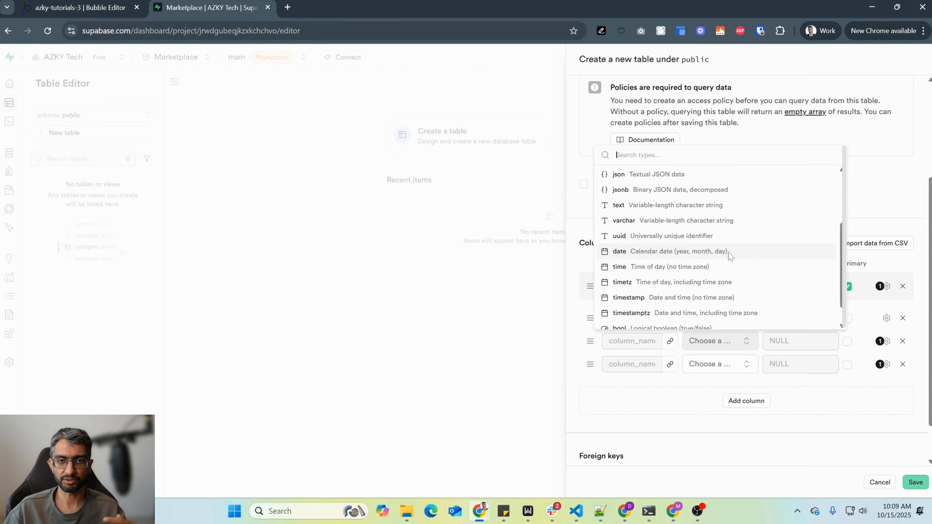
{"action": "left_click", "coordinate": [840, 405]}
{"action": "left_click", "coordinate": [885, 318]}
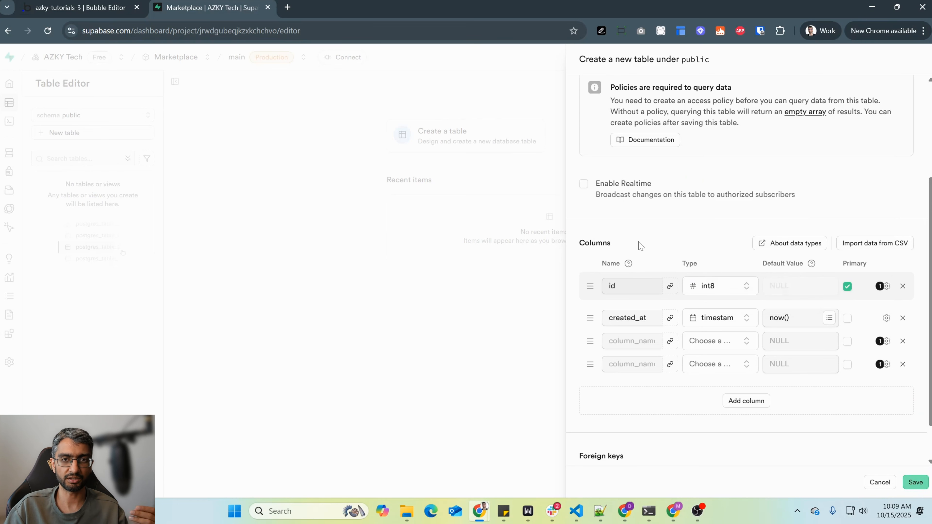
{"action": "scroll", "coordinate": [750, 304], "scroll_direction": "down", "scroll_amount": 1}
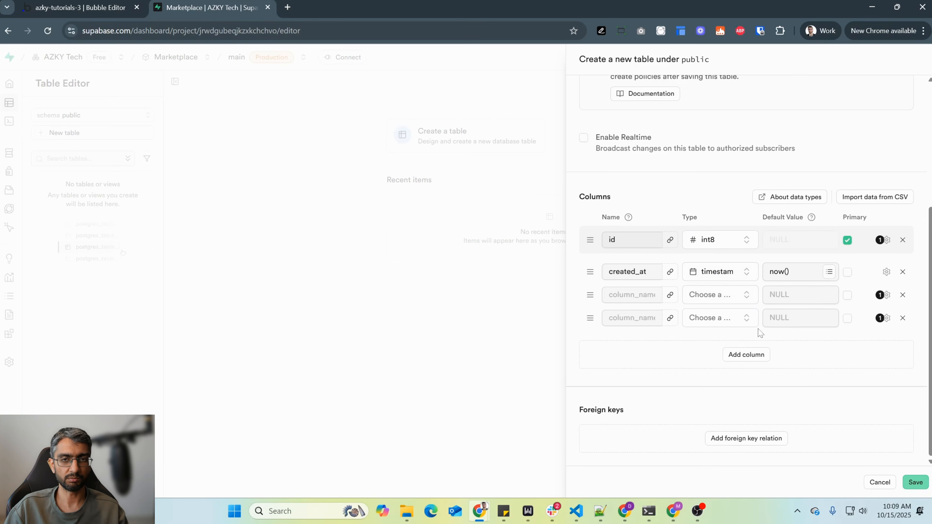
{"action": "left_click", "coordinate": [532, 243]}
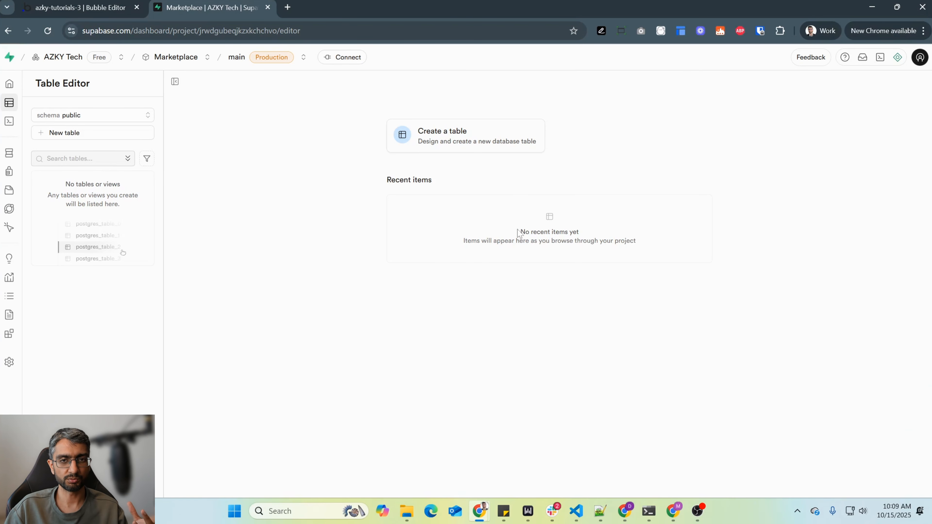
- Open the Supabase AI assistant, view the privacy rules in the Bubble editor and return to Supabase
{"action": "left_click", "coordinate": [897, 58]}
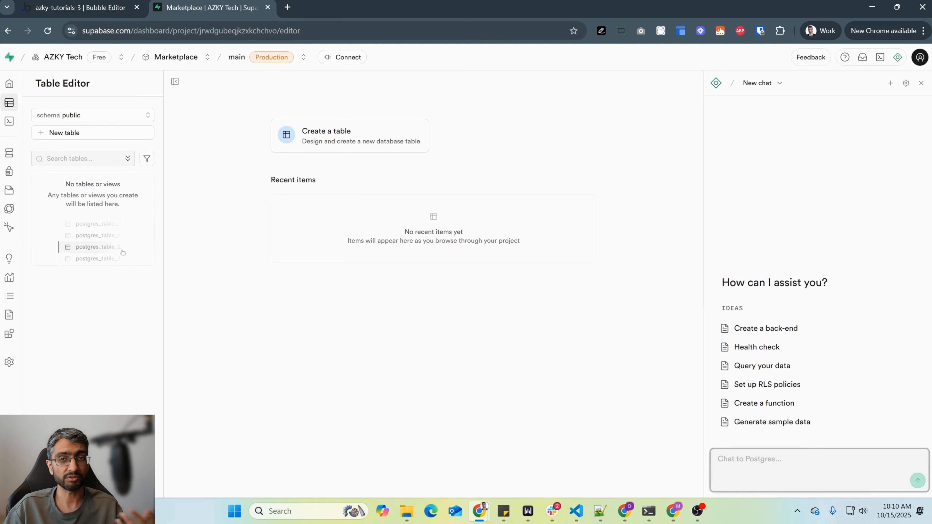
{"action": "left_click", "coordinate": [92, 6]}
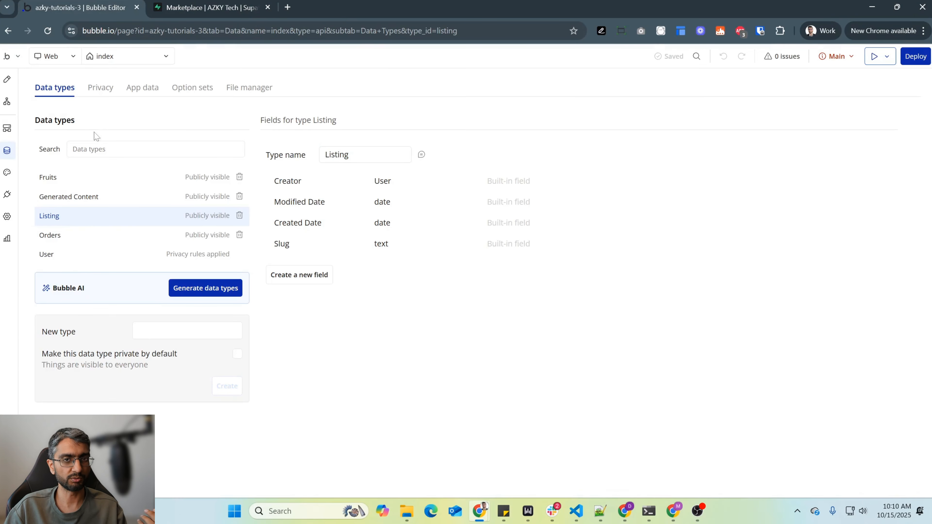
{"action": "left_click", "coordinate": [102, 89]}
{"action": "key", "text": "ctrl+Tab"}
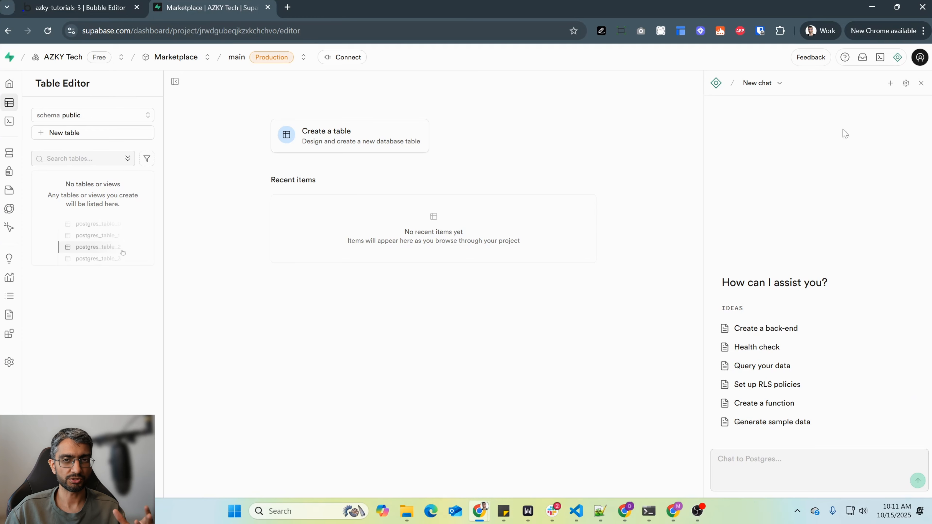
- Review the AI assistant's data-sharing opt-in levels and leave the settings without saving a change
{"action": "left_click", "coordinate": [905, 83]}
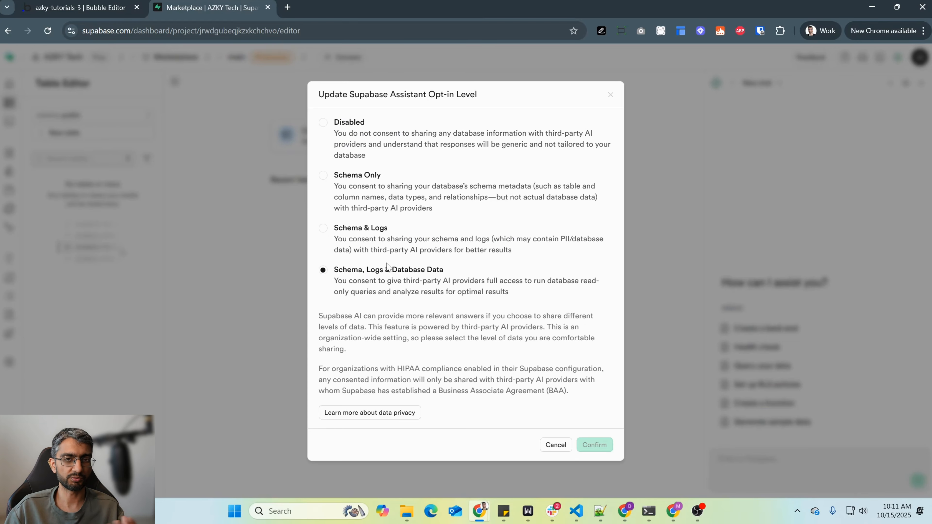
{"action": "left_click", "coordinate": [344, 175]}
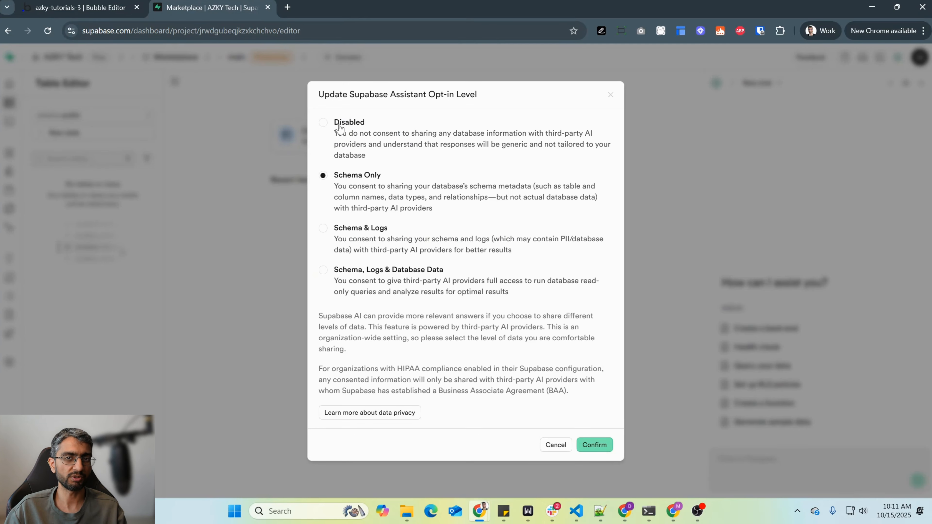
{"action": "left_click", "coordinate": [360, 274]}
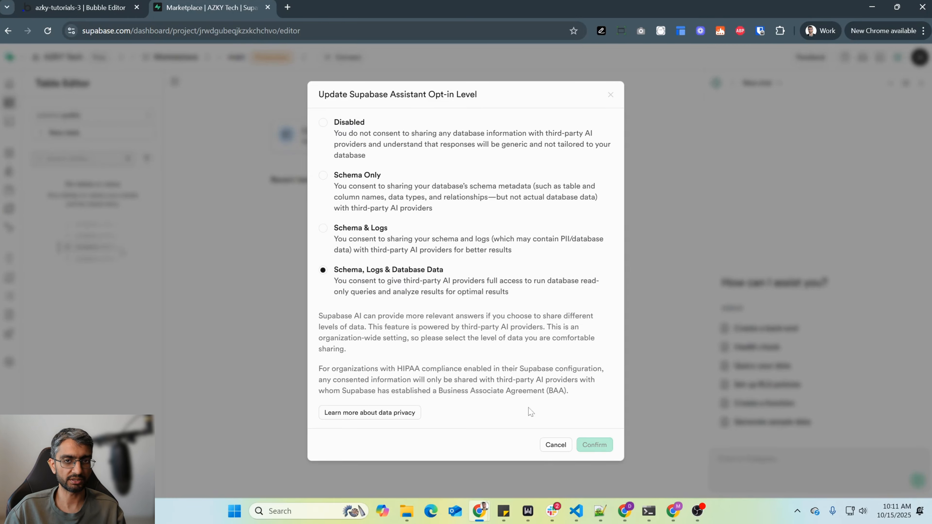
{"action": "left_click", "coordinate": [548, 452]}
- Ask the assistant for a listings table with name and description, editable only by its owner and public for anonymous users, and enlarge the chat
{"action": "left_click", "coordinate": [804, 453]}
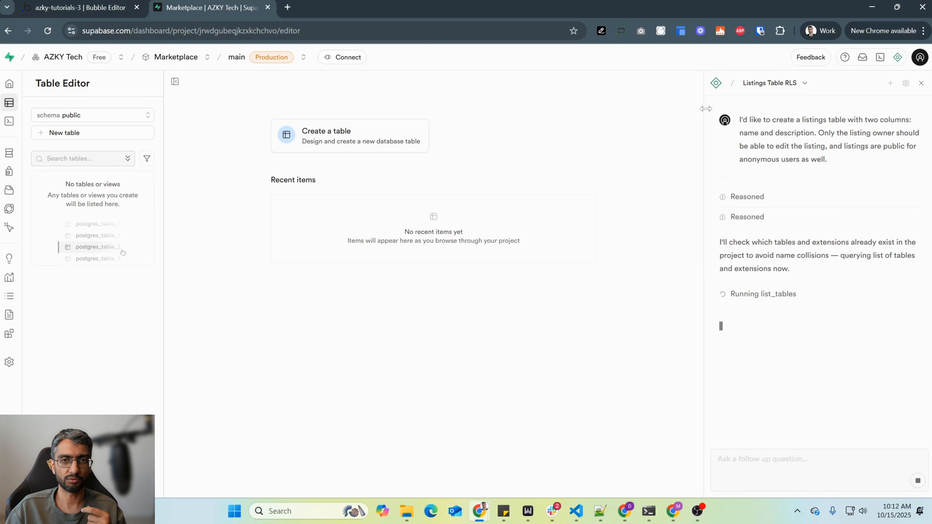
{"action": "left_click_drag", "start_coordinate": [704, 285], "coordinate": [592, 285]}
{"action": "key", "text": "ctrl+plus"}
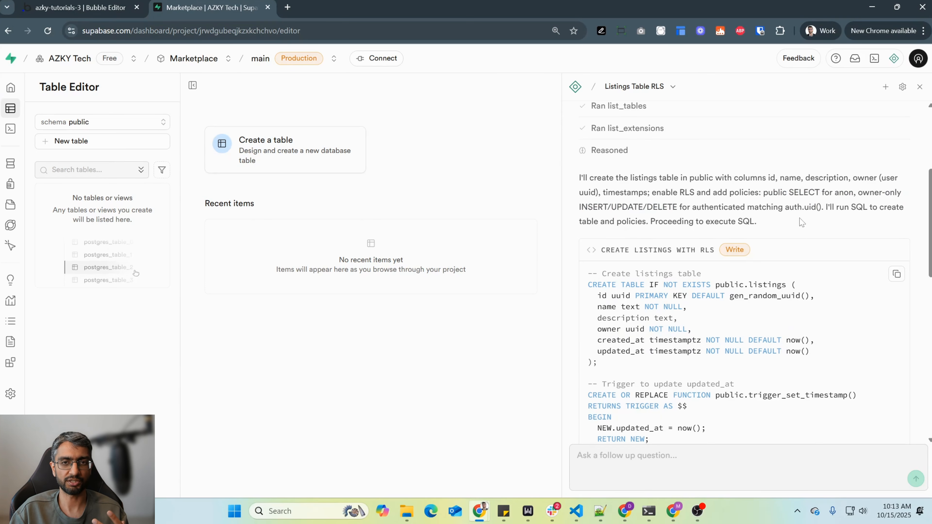
- Review the generated listings SQL and send the assistant the follow-up "no timestamps for now"
{"action": "scroll", "coordinate": [801, 222], "scroll_direction": "down", "scroll_amount": 10}
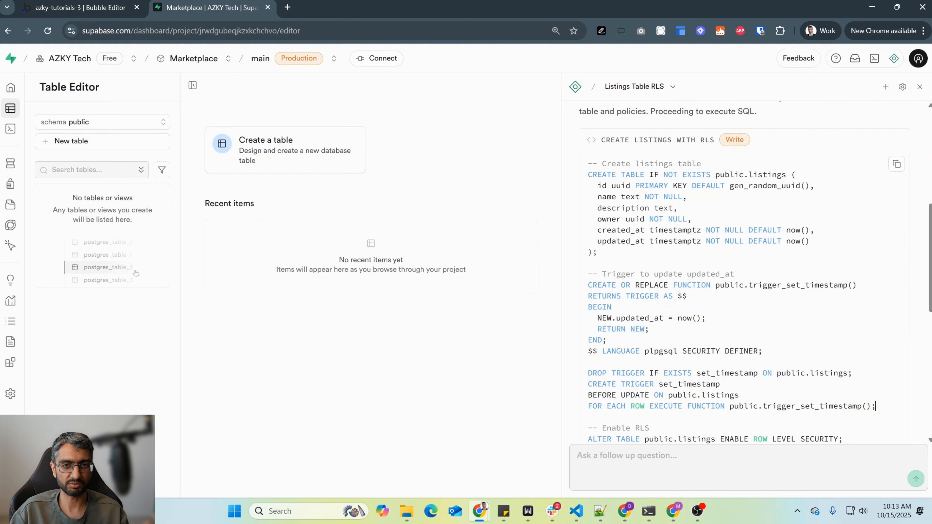
{"action": "type", "text": "no timesta"}
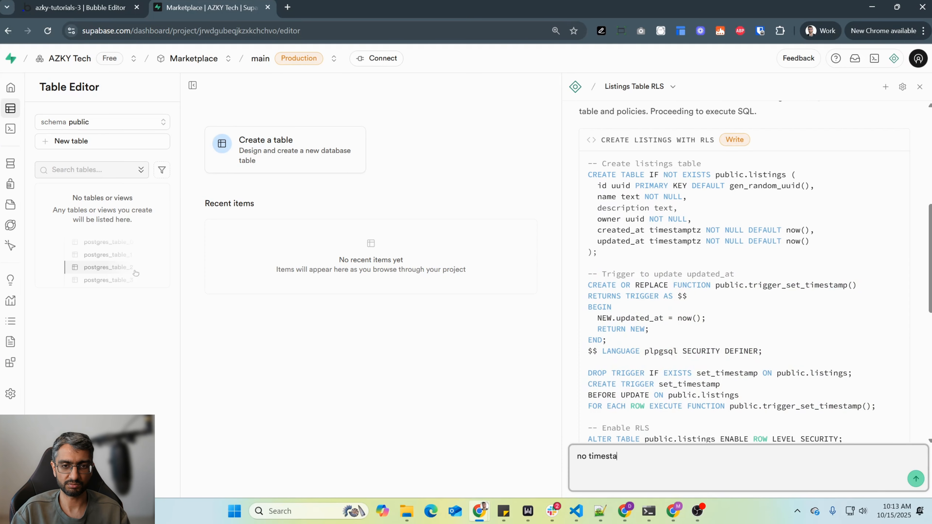
{"action": "type", "text": "mps for now"}
{"action": "key", "text": "Return"}
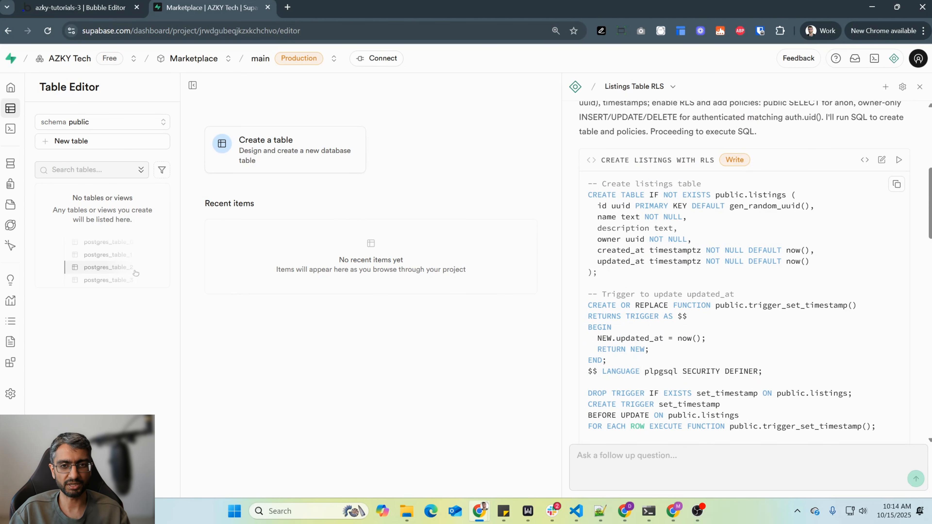
- Examine the revised listings SQL, including the RLS statement and the select policy for anonymous users
{"action": "scroll", "coordinate": [745, 310], "scroll_direction": "down", "scroll_amount": 5}
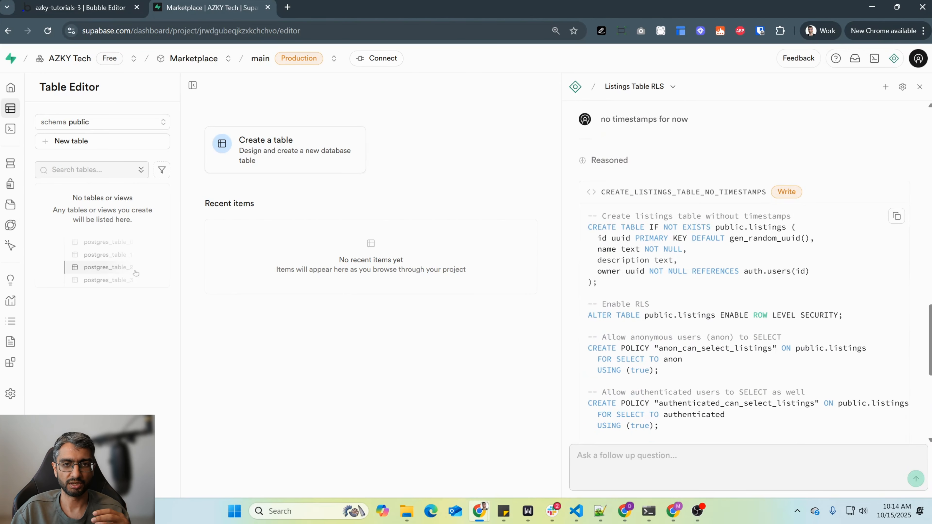
{"action": "left_click_drag", "start_coordinate": [597, 227], "coordinate": [844, 315]}
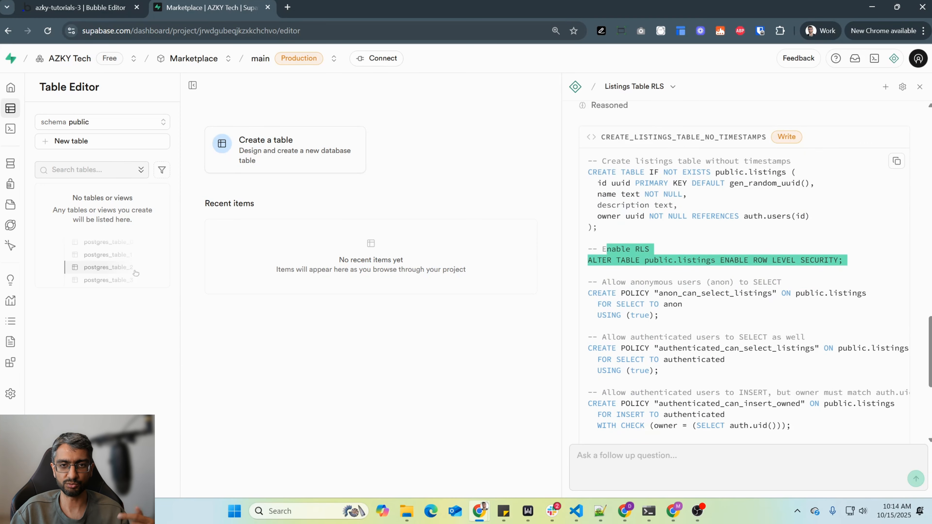
{"action": "left_click_drag", "start_coordinate": [621, 293], "coordinate": [739, 293]}
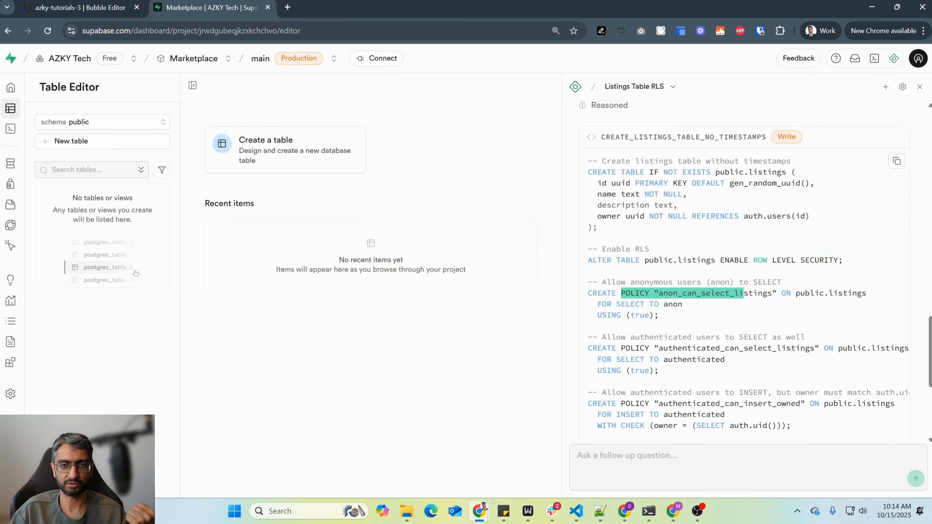
{"action": "left_click", "coordinate": [809, 293]}
{"action": "double_click", "coordinate": [715, 293]}
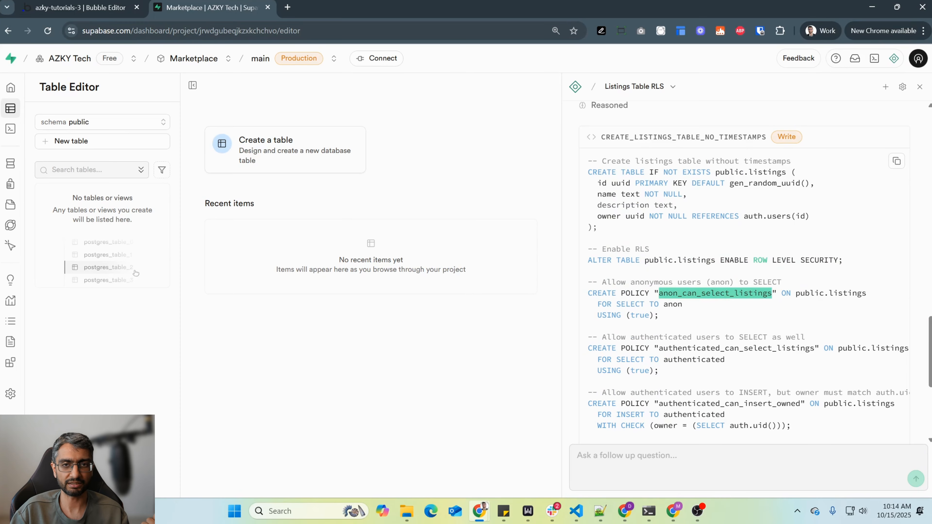
{"action": "left_click_drag", "start_coordinate": [791, 293], "coordinate": [683, 304]}
{"action": "scroll", "coordinate": [744, 271], "scroll_direction": "down", "scroll_amount": 1}
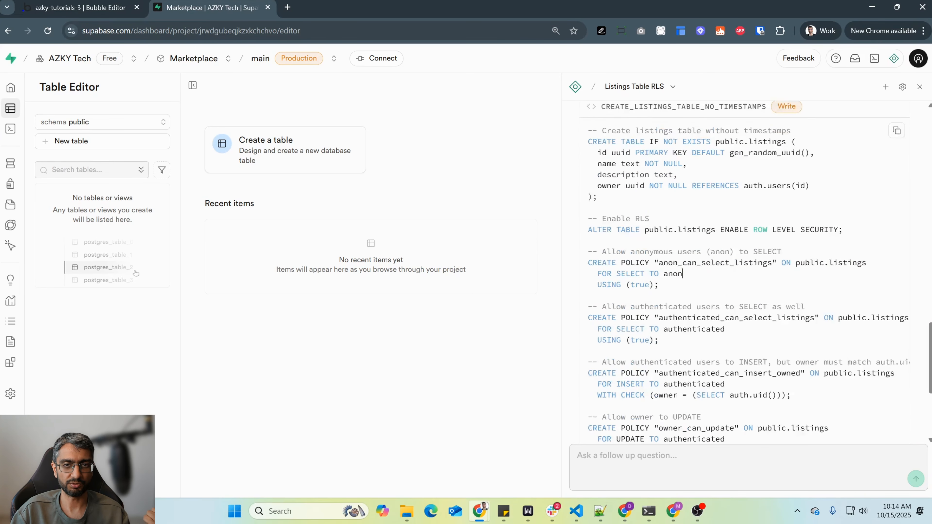
- Examine the SQL policies that let authenticated users select listings and insert their own rows
{"action": "left_click_drag", "start_coordinate": [626, 282], "coordinate": [659, 315]}
{"action": "left_click", "coordinate": [659, 315]}
{"action": "scroll", "coordinate": [745, 272], "scroll_direction": "down", "scroll_amount": 2}
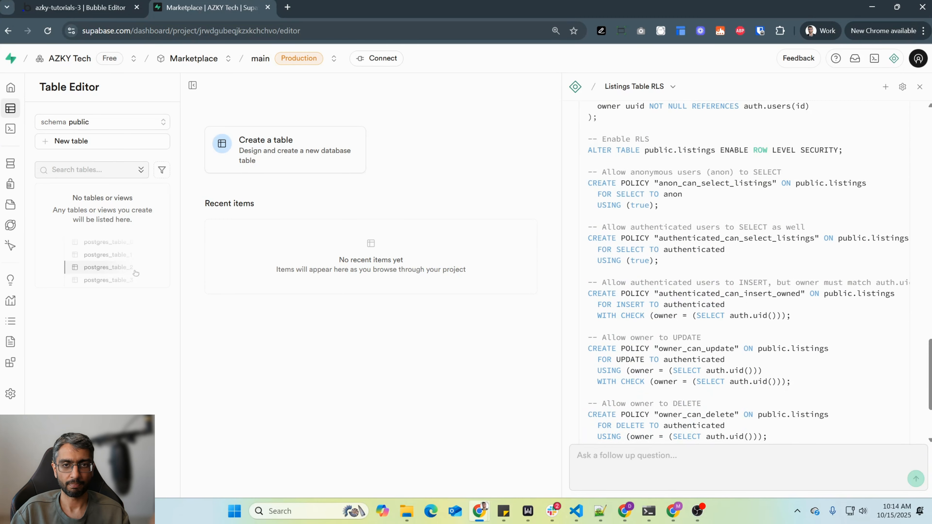
{"action": "left_click_drag", "start_coordinate": [588, 293], "coordinate": [758, 294]}
{"action": "double_click", "coordinate": [628, 304]}
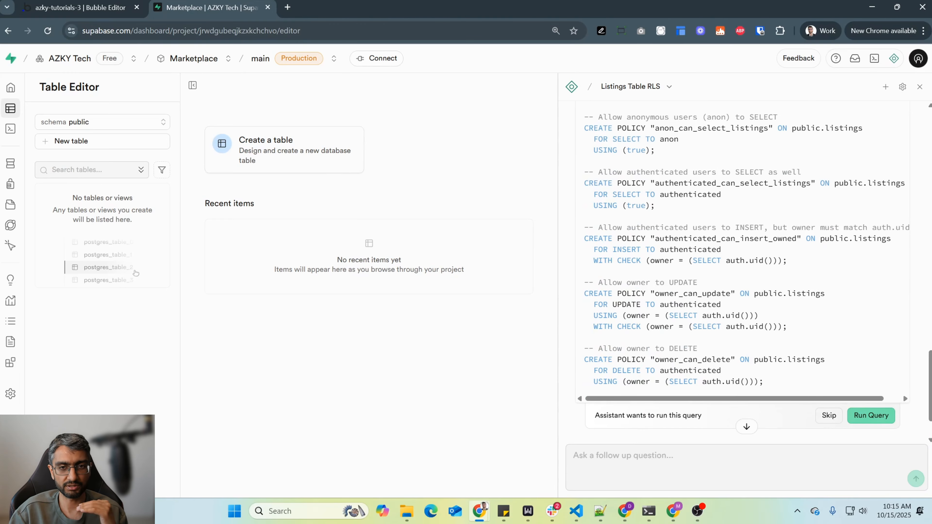
- Examine the owner update policy, marking its auth.uid() condition and the UPDATE operation
{"action": "key", "text": "shift+Left"}
{"action": "key", "text": "shift+Left"}
{"action": "key", "text": "shift+Left"}
{"action": "key", "text": "shift+Left"}
{"action": "key", "text": "shift+Left"}
{"action": "key", "text": "shift+Left"}
{"action": "key", "text": "shift+Left"}
{"action": "key", "text": "shift+Left"}
{"action": "key", "text": "shift+Left"}
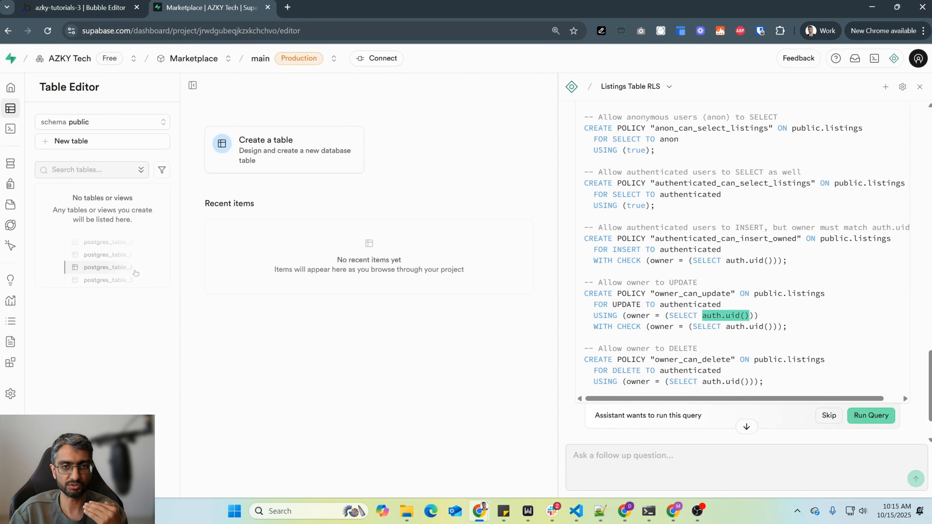
{"action": "key", "text": "Up"}
{"action": "key", "text": "ctrl+Left"}
{"action": "key", "text": "ctrl+Left"}
{"action": "key", "text": "ctrl+shift+Left"}
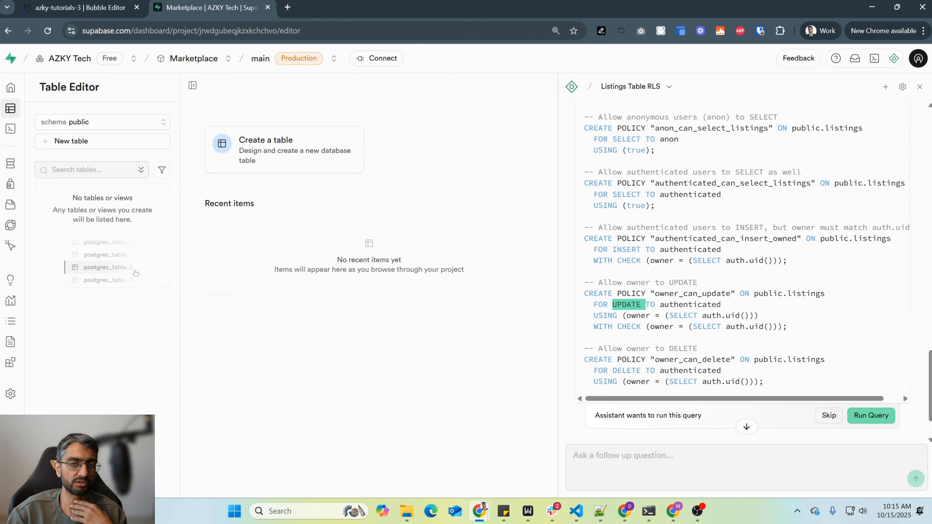
- Run the assistant's query to create the listings table with its policies, and open that table in a duplicate browser tab
{"action": "left_click", "coordinate": [870, 415]}
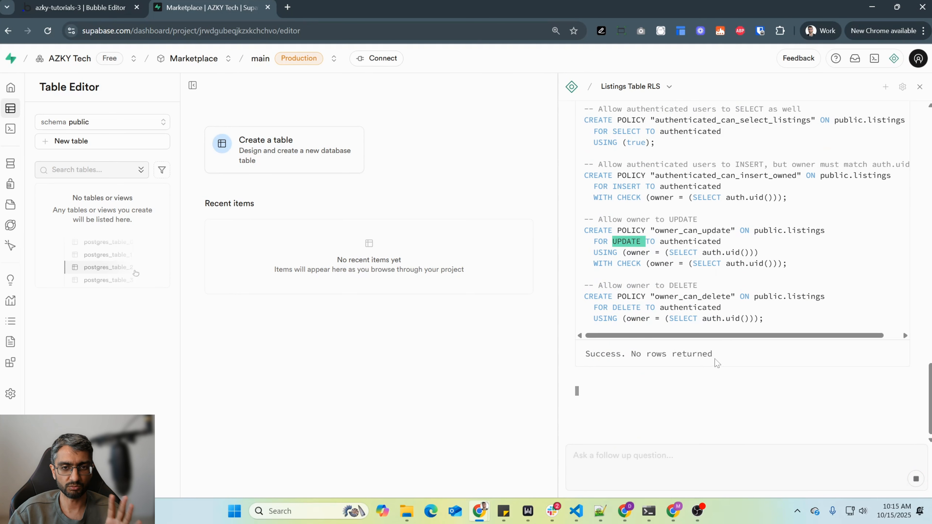
{"action": "left_click_drag", "start_coordinate": [714, 354], "coordinate": [591, 353]}
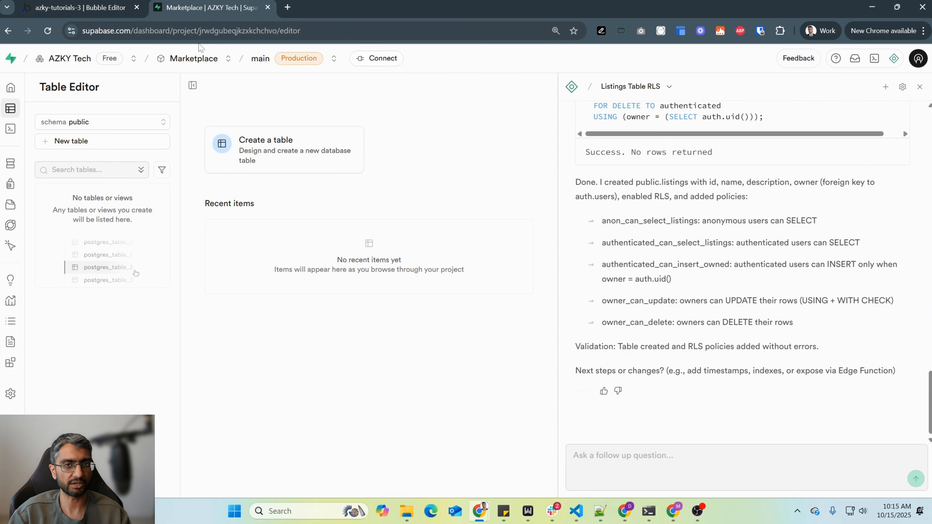
{"action": "left_click", "coordinate": [201, 35]}
{"action": "key", "text": "ctrl+c"}
{"action": "left_click", "coordinate": [288, 7]}
{"action": "key", "text": "ctrl+v"}
{"action": "key", "text": "Return"}
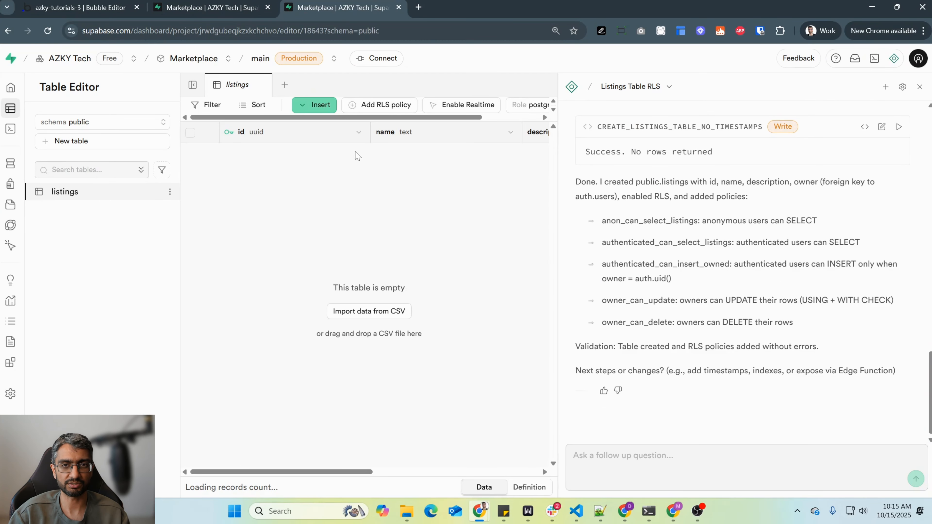
- Switch to Bubble to compare the Listing type's privacy rules, fields and app data, and return to the Supabase listings table
{"action": "key", "text": "ctrl+1"}
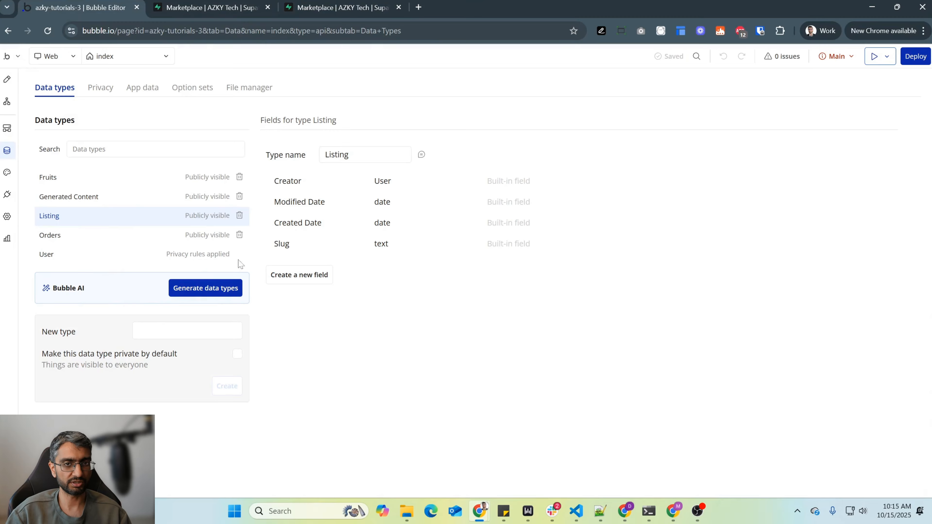
{"action": "left_click", "coordinate": [108, 88]}
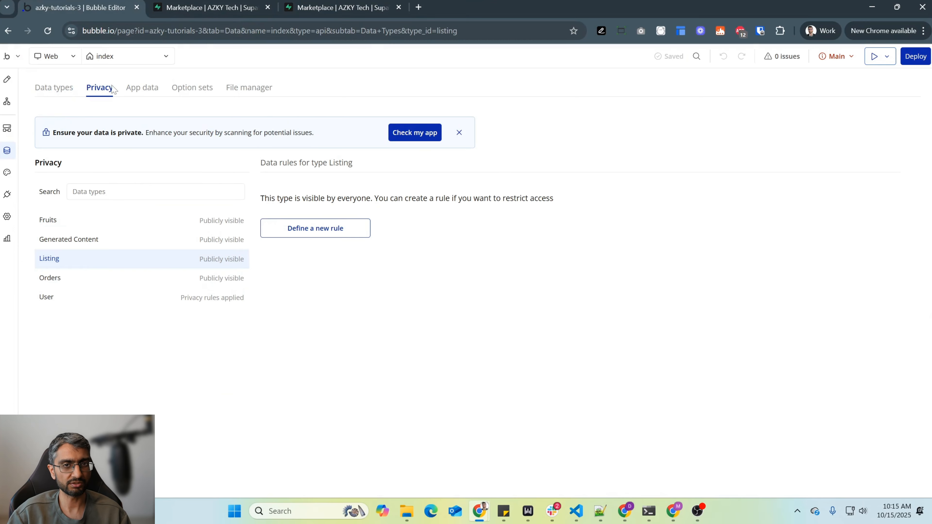
{"action": "left_click", "coordinate": [52, 91]}
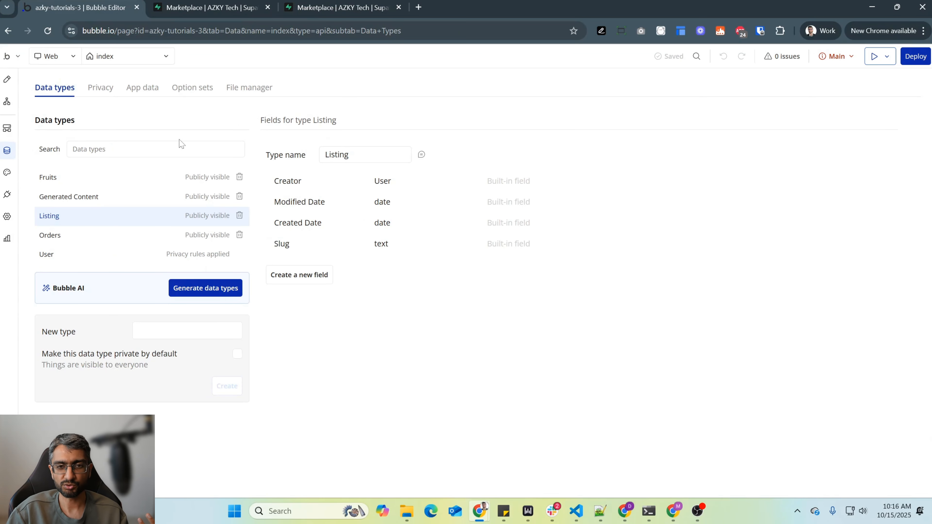
{"action": "left_click", "coordinate": [143, 88]}
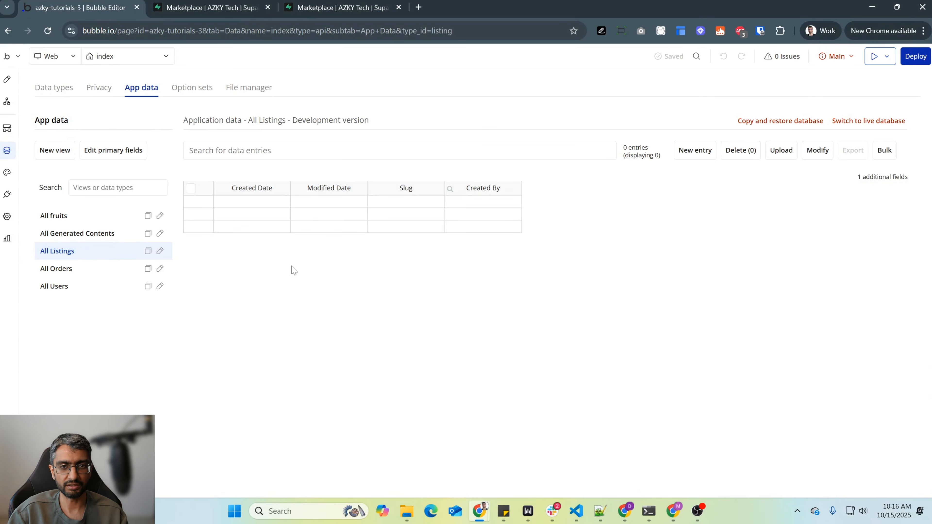
{"action": "left_click", "coordinate": [304, 12]}
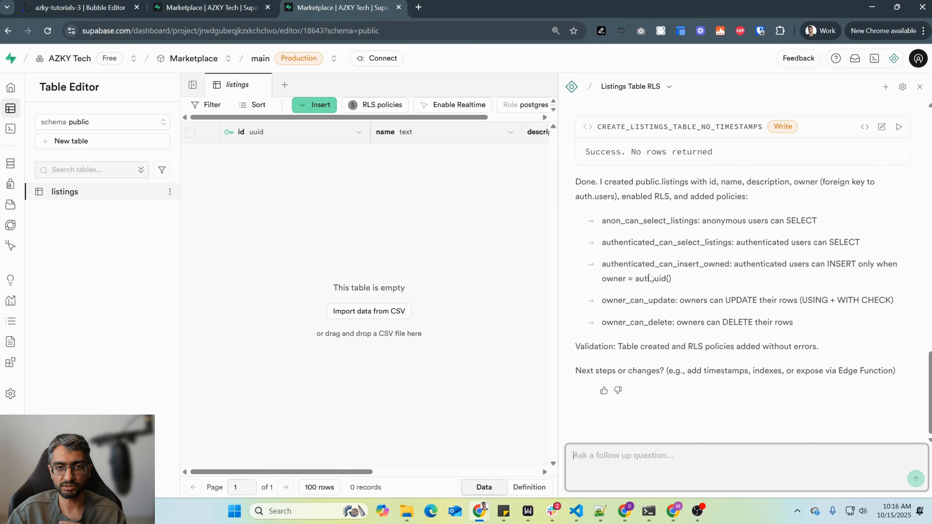
- Check Bubble's User data type, and open the Authentication users list in Supabase with the assistant panel narrowed
{"action": "left_click", "coordinate": [81, 7]}
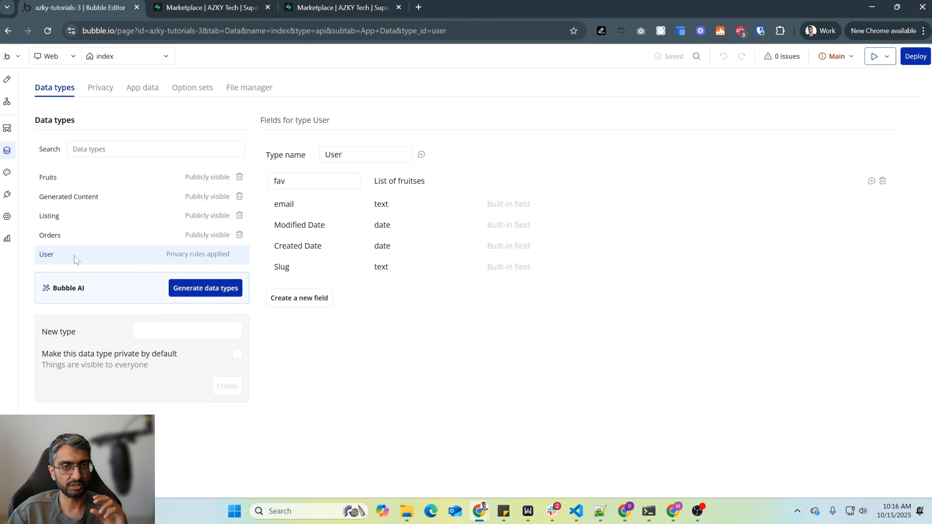
{"action": "left_click", "coordinate": [318, 2]}
{"action": "mouse_move", "coordinate": [43, 170]}
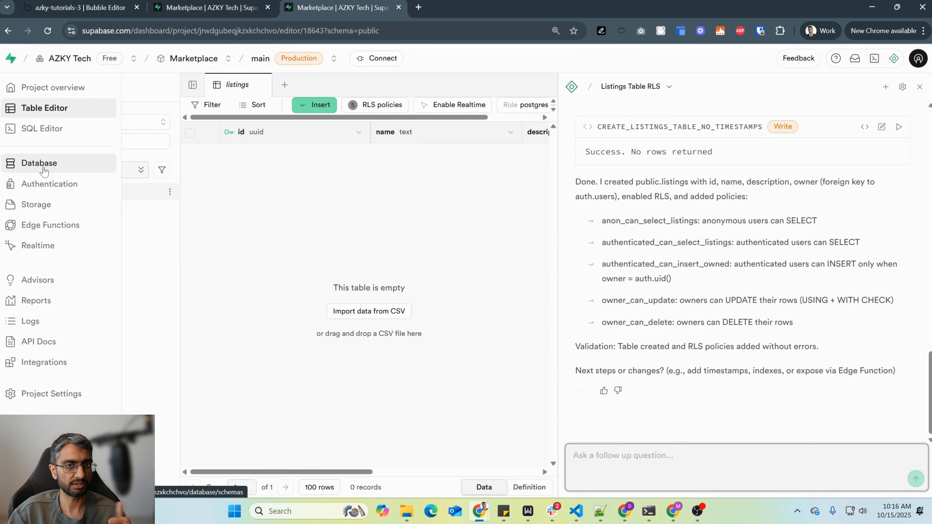
{"action": "left_click", "coordinate": [44, 186]}
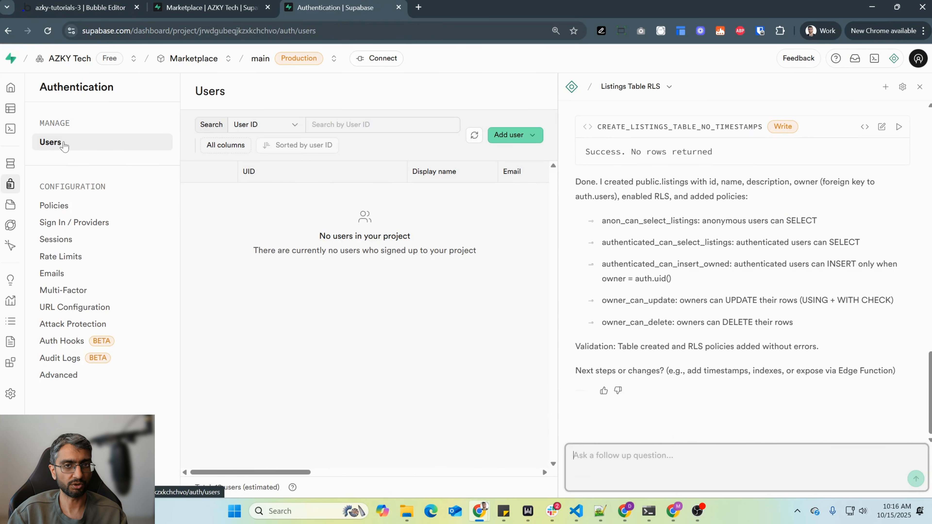
{"action": "left_click", "coordinate": [395, 201]}
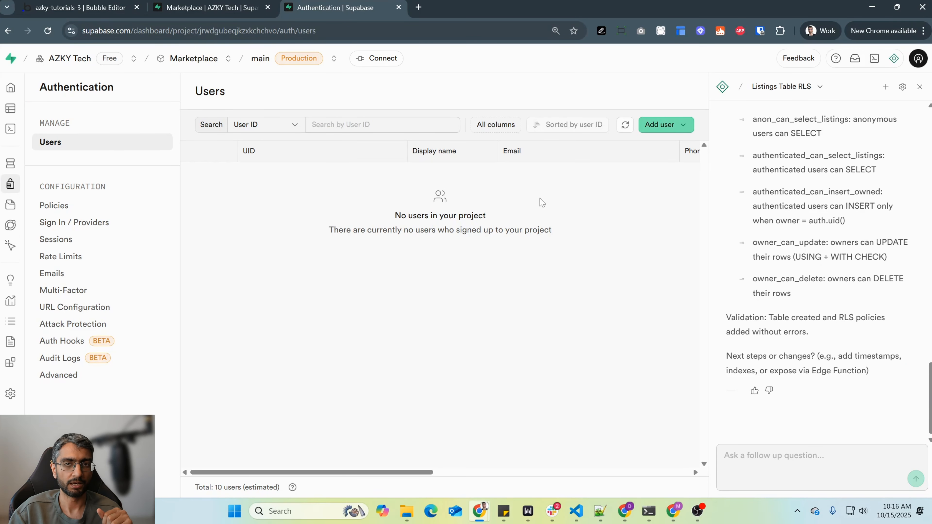
- Create a new auto-confirmed user, filling in a test email address and the user password
{"action": "left_click", "coordinate": [676, 127]}
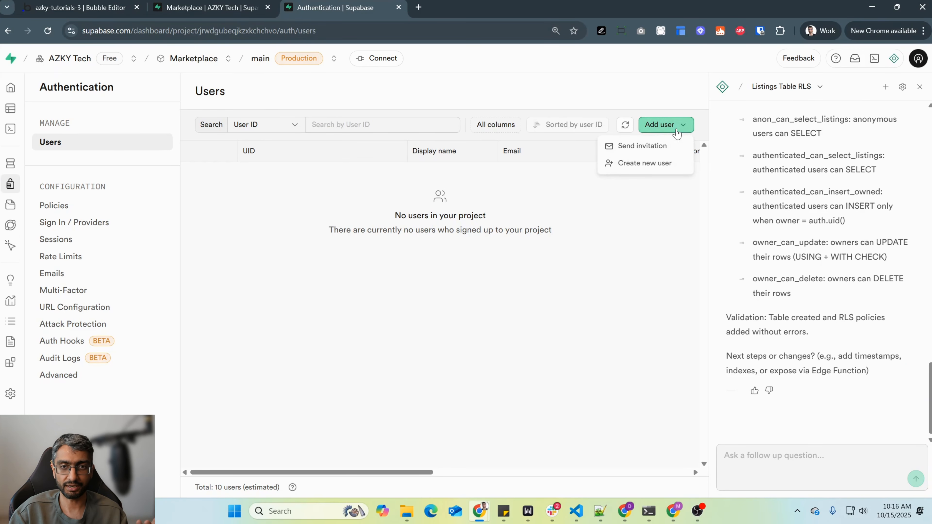
{"action": "left_click", "coordinate": [661, 162]}
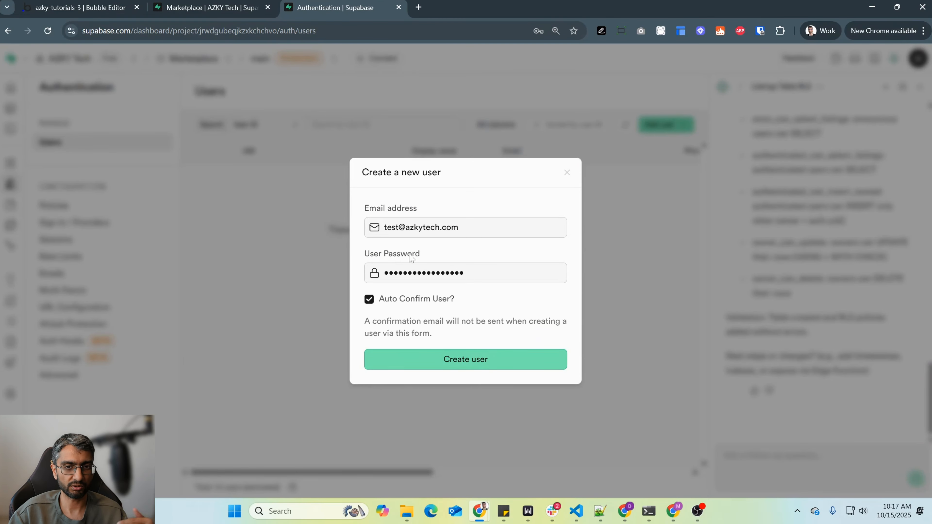
{"action": "left_click", "coordinate": [472, 358]}
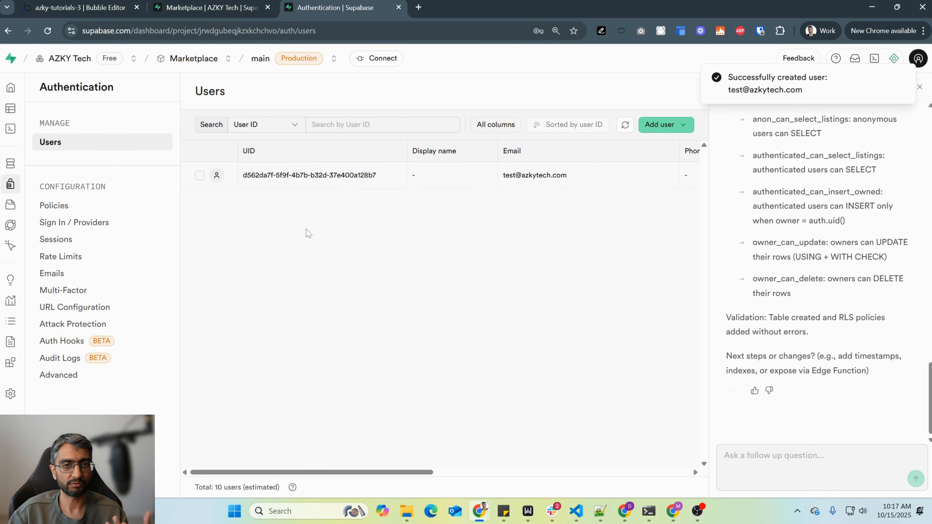
- Review the new user's overview, including provider, password recovery, magic link and danger zone options, and compare with Bubble's User type
{"action": "left_click", "coordinate": [257, 181]}
{"action": "scroll", "coordinate": [538, 342], "scroll_direction": "down", "scroll_amount": 10}
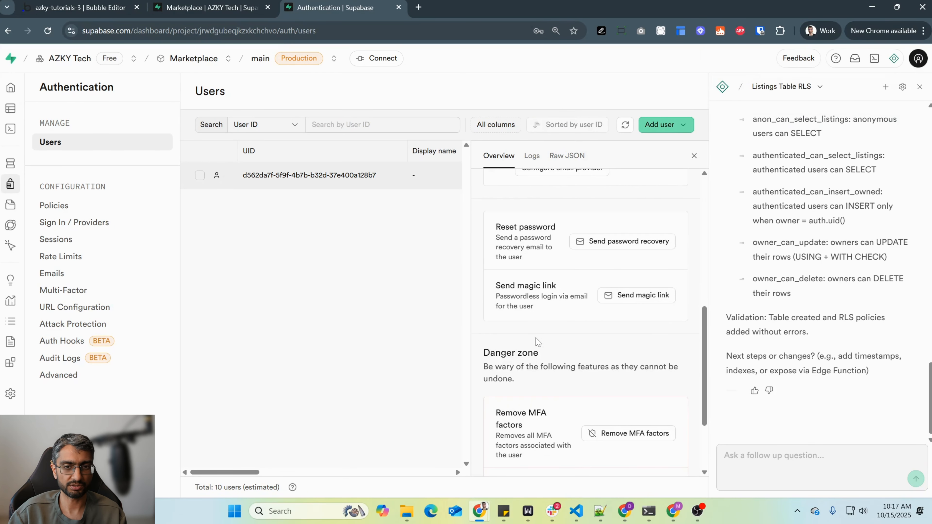
{"action": "scroll", "coordinate": [537, 341], "scroll_direction": "up", "scroll_amount": 10}
{"action": "scroll", "coordinate": [537, 341], "scroll_direction": "down", "scroll_amount": 4}
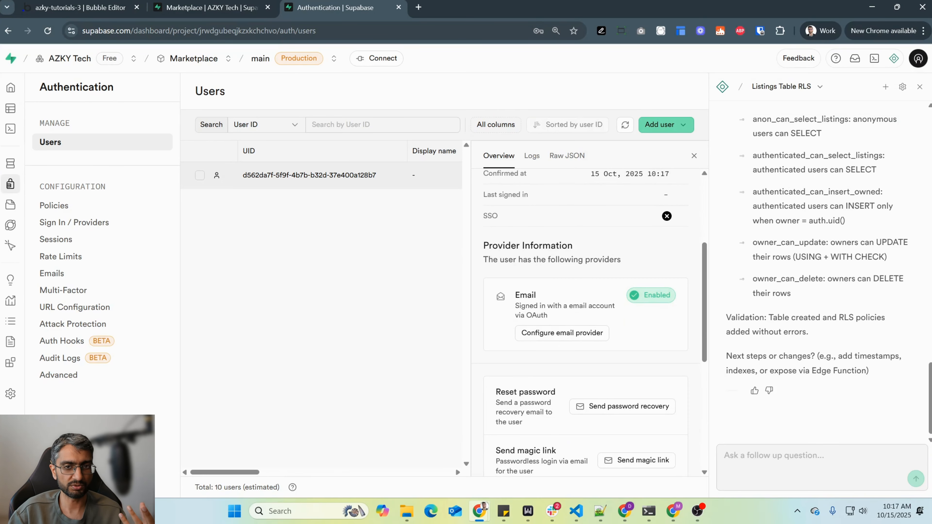
{"action": "scroll", "coordinate": [543, 246], "scroll_direction": "down", "scroll_amount": 3}
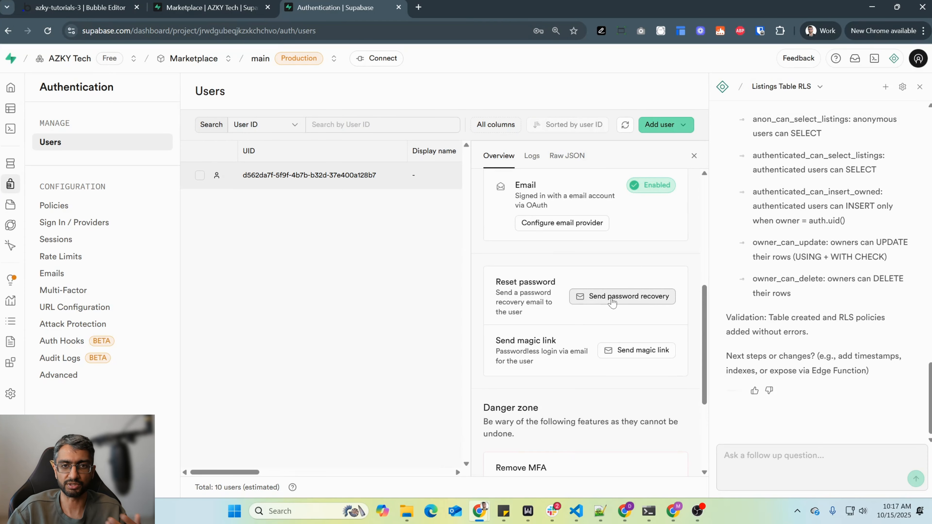
{"action": "scroll", "coordinate": [623, 350], "scroll_direction": "up", "scroll_amount": 3}
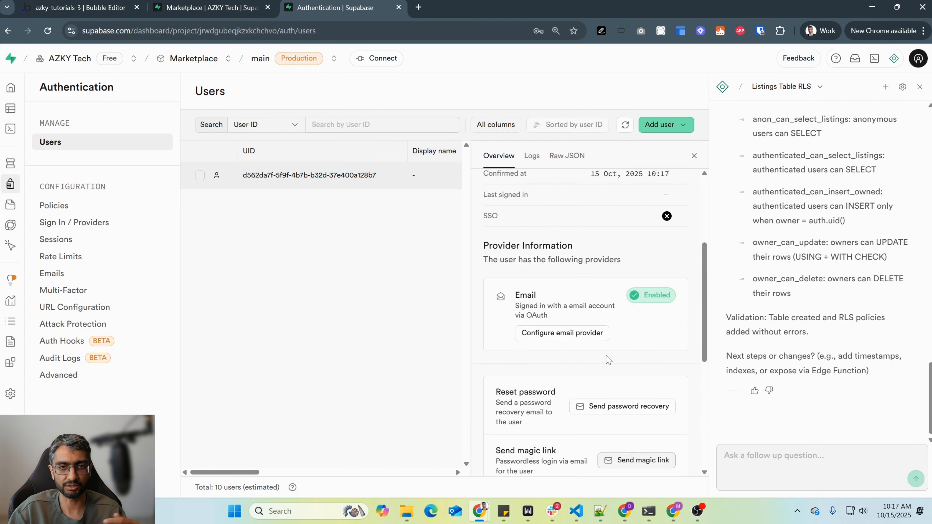
{"action": "scroll", "coordinate": [616, 354], "scroll_direction": "down", "scroll_amount": 7}
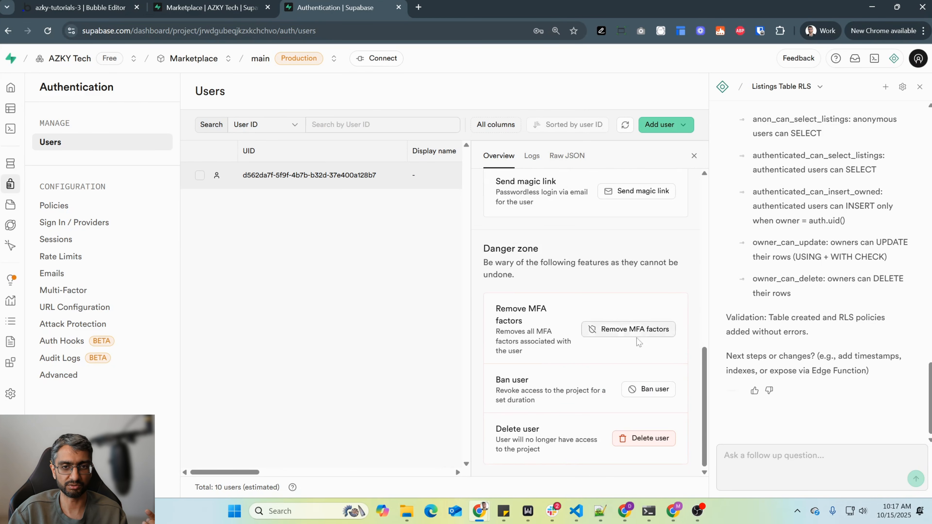
{"action": "scroll", "coordinate": [625, 343], "scroll_direction": "up", "scroll_amount": 10}
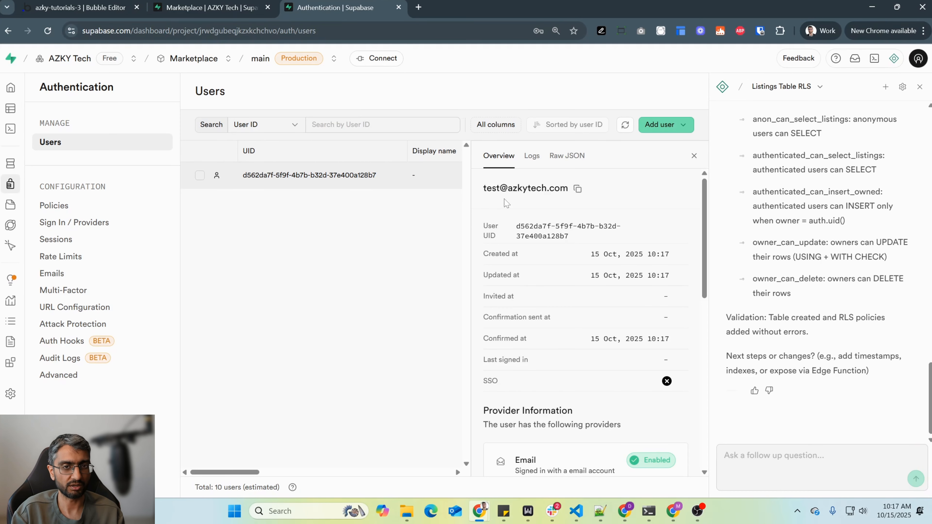
{"action": "left_click", "coordinate": [81, 8]}
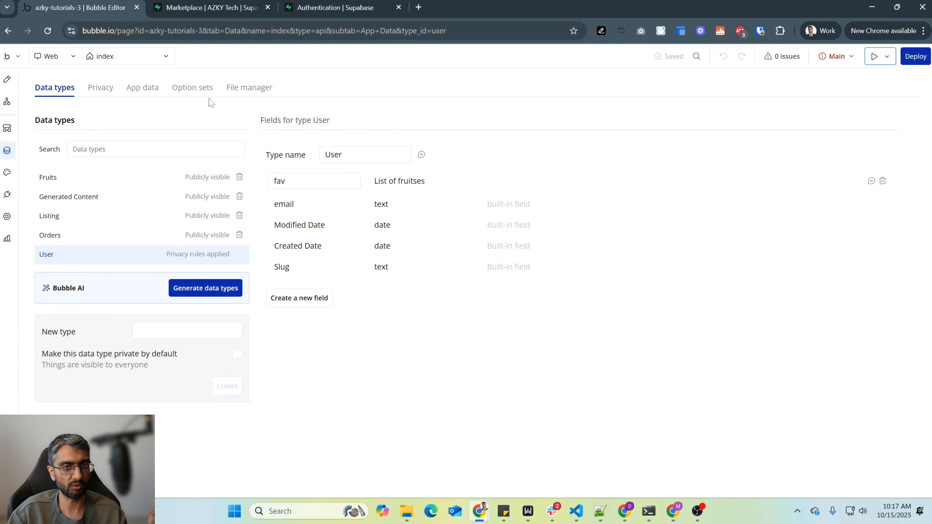
{"action": "left_click", "coordinate": [315, 7]}
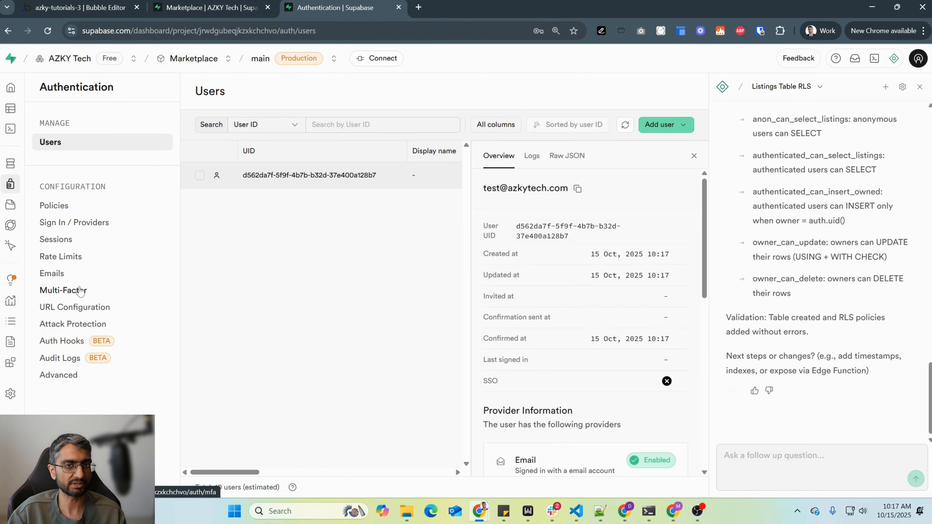
- Look over the project's Multi-Factor authentication settings
{"action": "left_click", "coordinate": [80, 290]}
{"action": "scroll", "coordinate": [358, 235], "scroll_direction": "down", "scroll_amount": 3}
{"action": "scroll", "coordinate": [353, 306], "scroll_direction": "up", "scroll_amount": 2}
- Examine the authentication email templates, from signup confirmation and invitation to password reset and reauthentication
{"action": "left_click", "coordinate": [52, 273]}
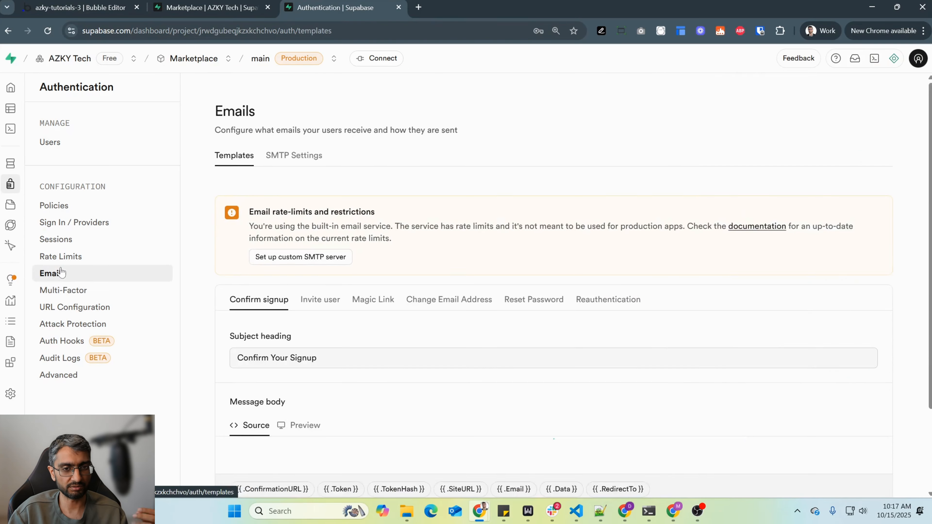
{"action": "left_click", "coordinate": [314, 299]}
{"action": "key", "text": "Right"}
{"action": "key", "text": "Right"}
{"action": "key", "text": "Right"}
{"action": "key", "text": "Right"}
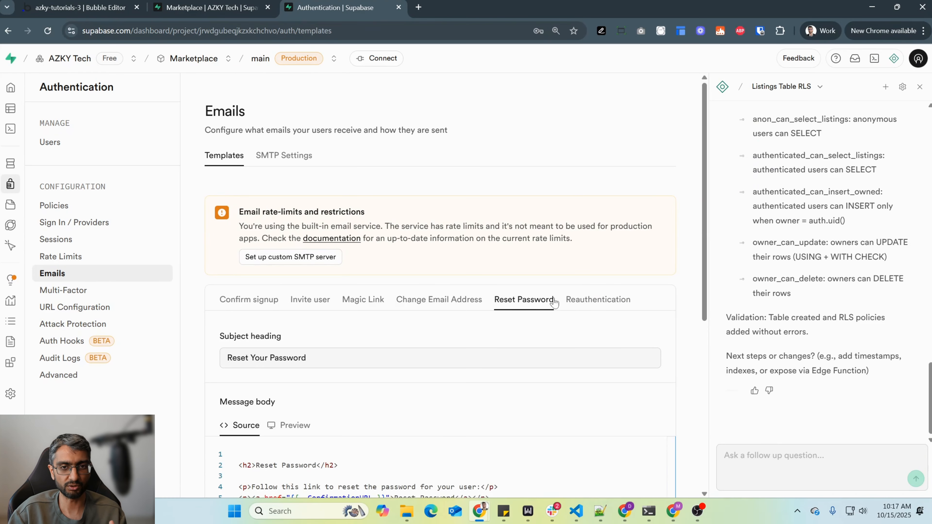
{"action": "key", "text": "Right"}
{"action": "scroll", "coordinate": [306, 184], "scroll_direction": "down", "scroll_amount": 5}
{"action": "scroll", "coordinate": [304, 149], "scroll_direction": "up", "scroll_amount": 5}
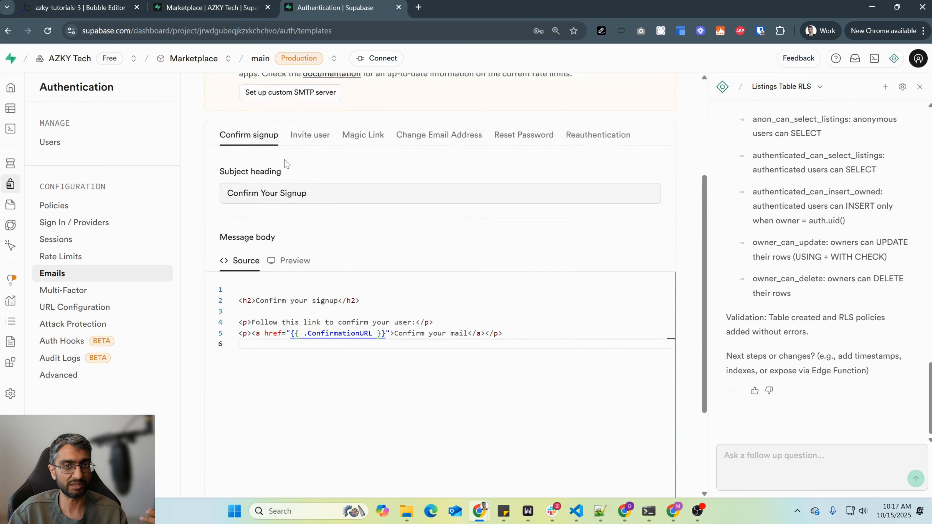
{"action": "left_click", "coordinate": [305, 151]}
- Review the authentication settings for rate limits, user sessions and sign-in providers
{"action": "left_click", "coordinate": [74, 257]}
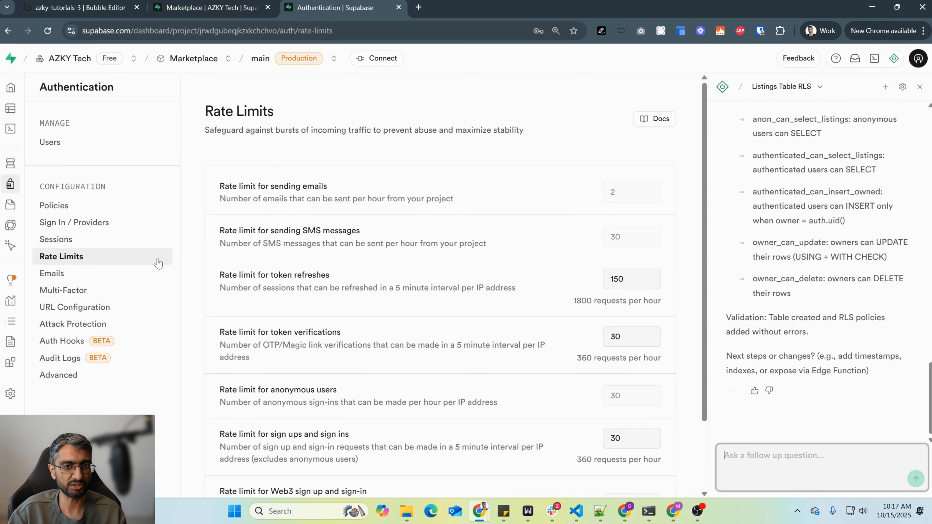
{"action": "left_click", "coordinate": [82, 244]}
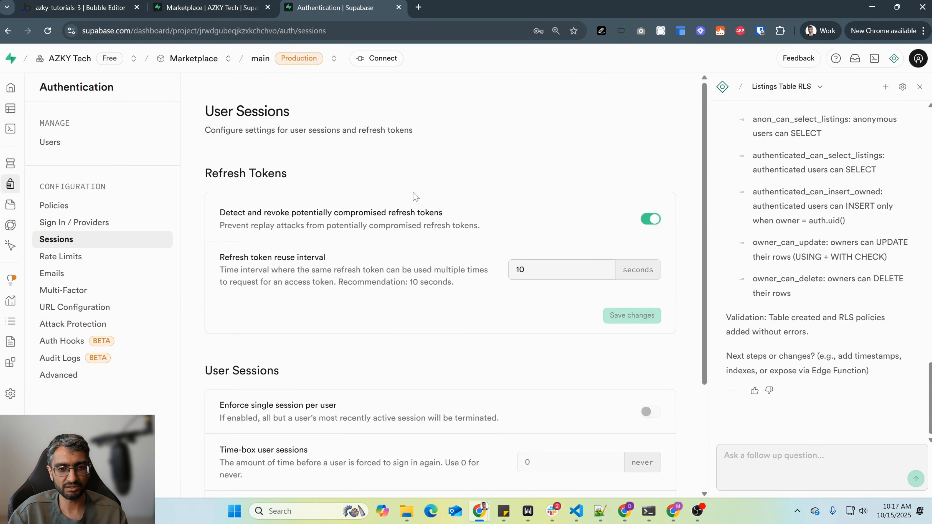
{"action": "left_click", "coordinate": [76, 223]}
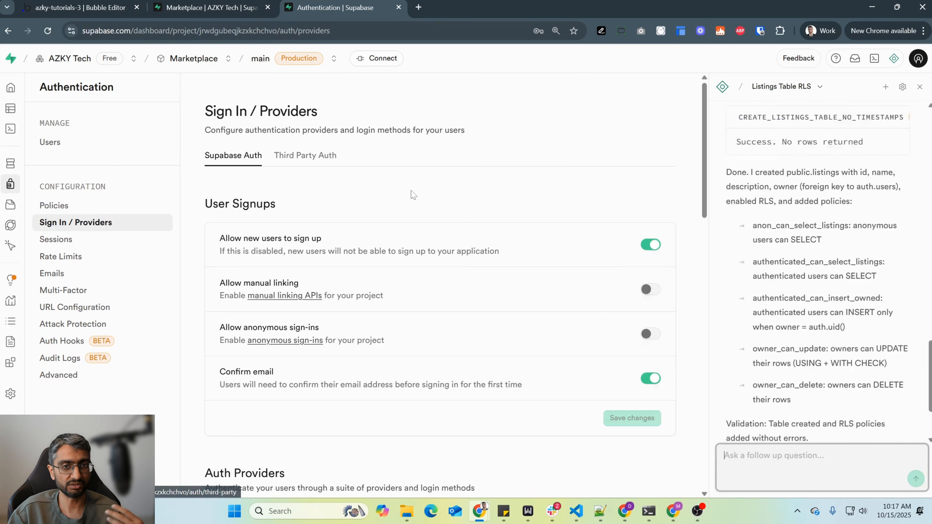
{"action": "scroll", "coordinate": [374, 213], "scroll_direction": "down", "scroll_amount": 8}
{"action": "scroll", "coordinate": [372, 222], "scroll_direction": "down", "scroll_amount": 3}
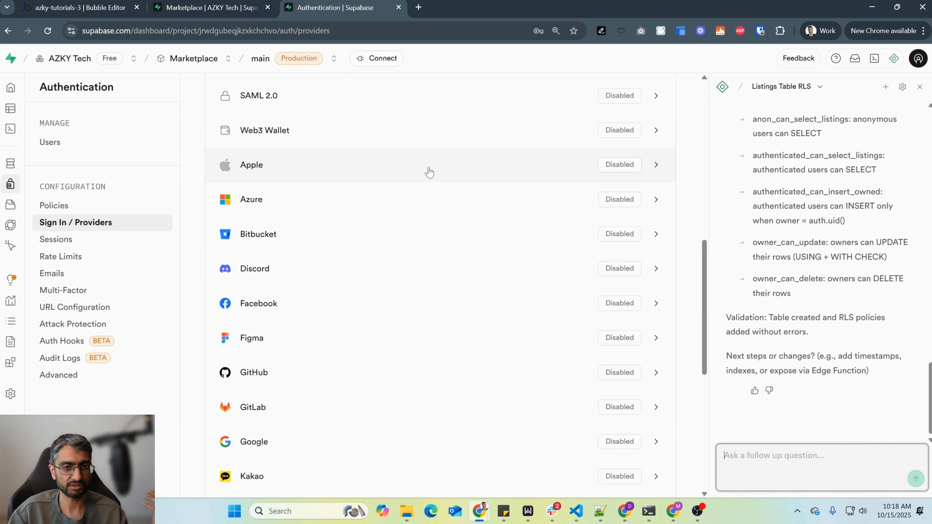
{"action": "scroll", "coordinate": [412, 212], "scroll_direction": "down", "scroll_amount": 4}
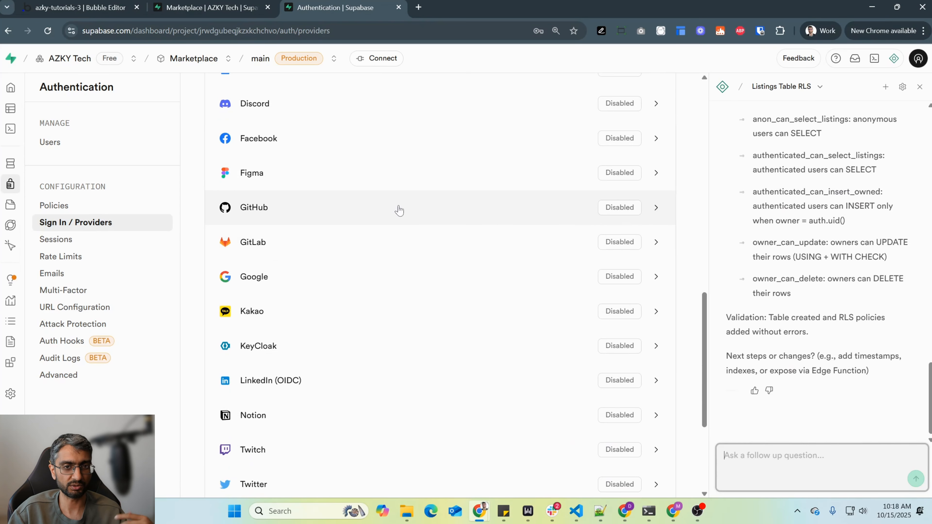
- Create a second auto-confirmed user in Authentication, entering the test email address and user password, and dismiss the offer to save the login
{"action": "scroll", "coordinate": [384, 290], "scroll_direction": "up", "scroll_amount": 10}
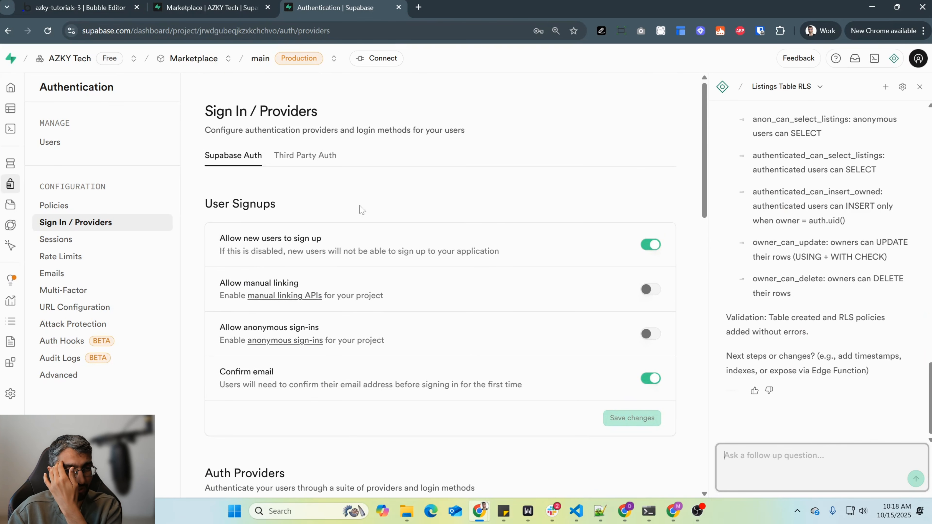
{"action": "left_click", "coordinate": [157, 143]}
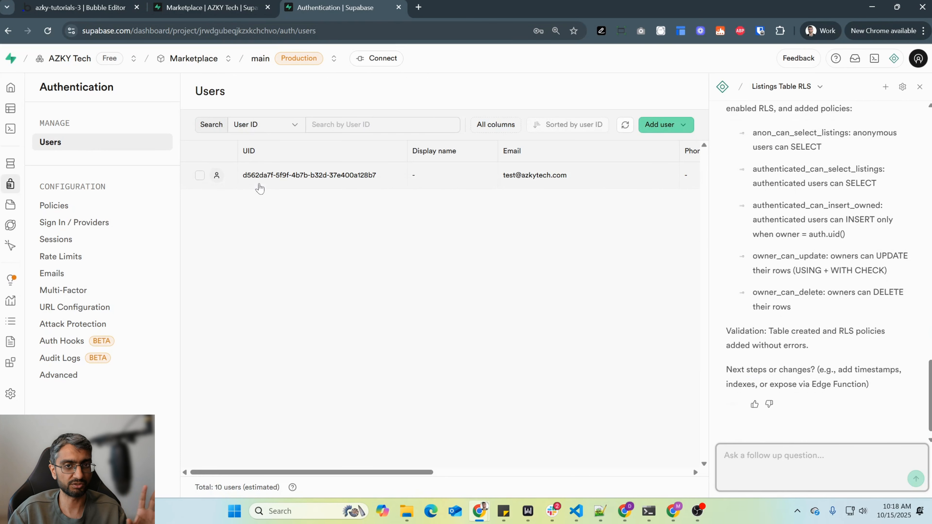
{"action": "left_click", "coordinate": [680, 132]}
{"action": "left_click", "coordinate": [644, 163]}
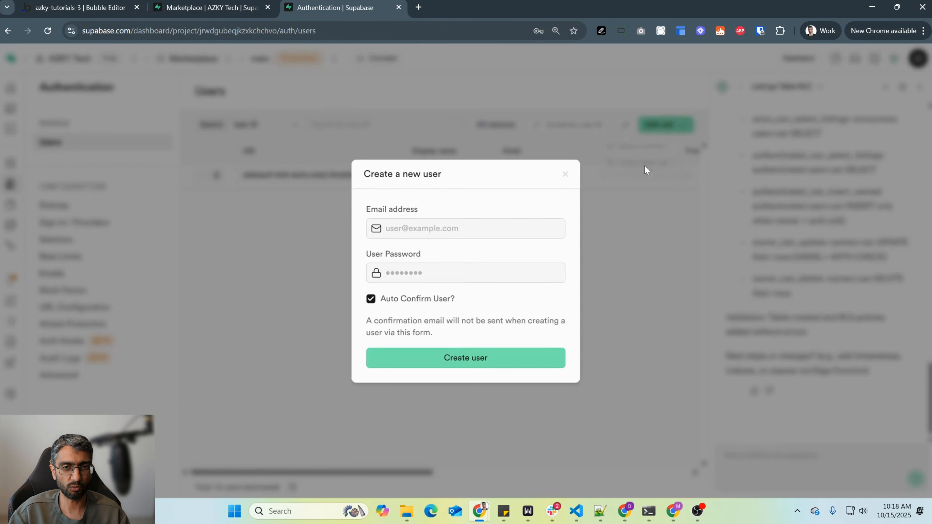
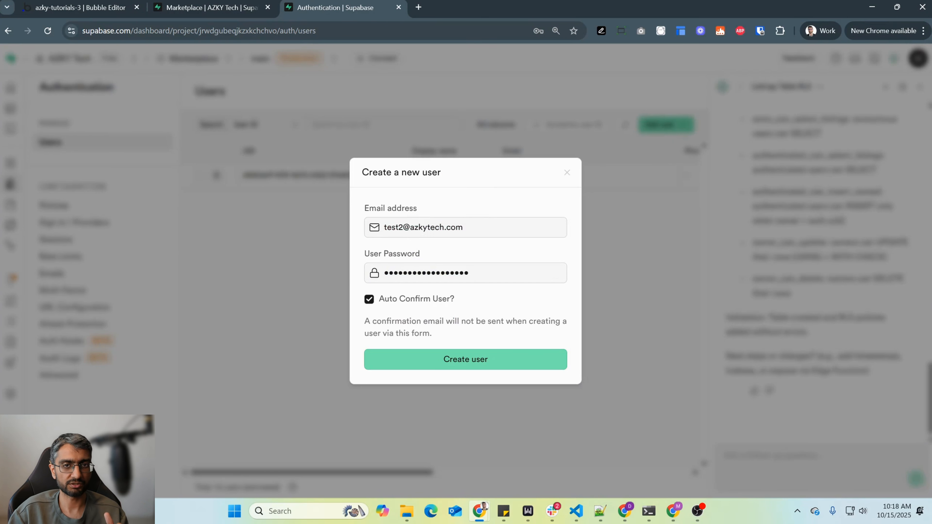
{"action": "left_click", "coordinate": [438, 363]}
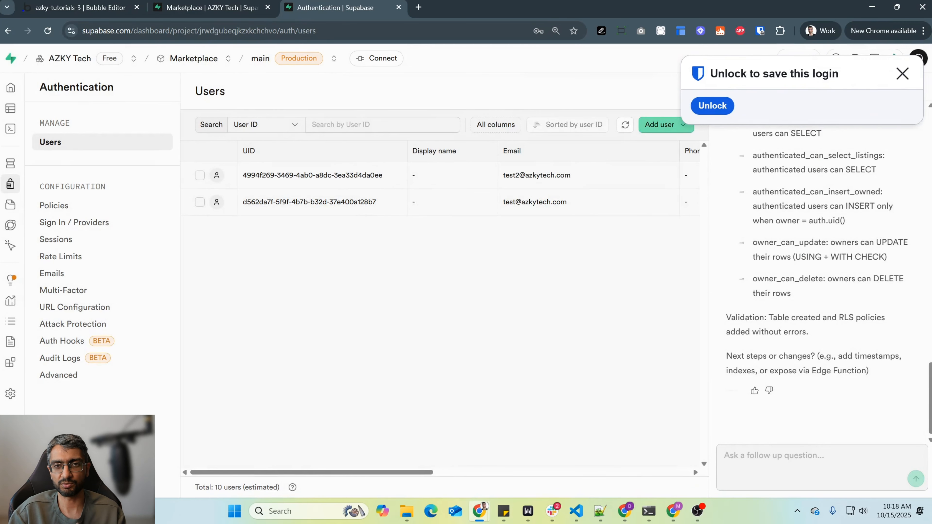
{"action": "left_click", "coordinate": [902, 73]}
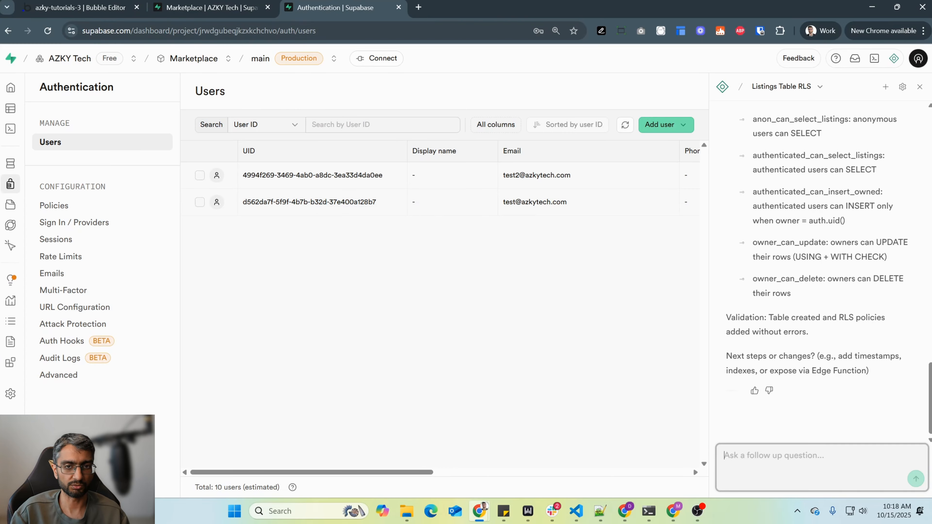
- Ask the AI assistant to create four listings, two for each of the two new auth users, giving both users' email addresses
{"action": "type", "text": "I just created two users in the auth table. Can you create four listings? Two for one of the users and two for the other user."}
{"action": "key", "text": "shift+Return"}
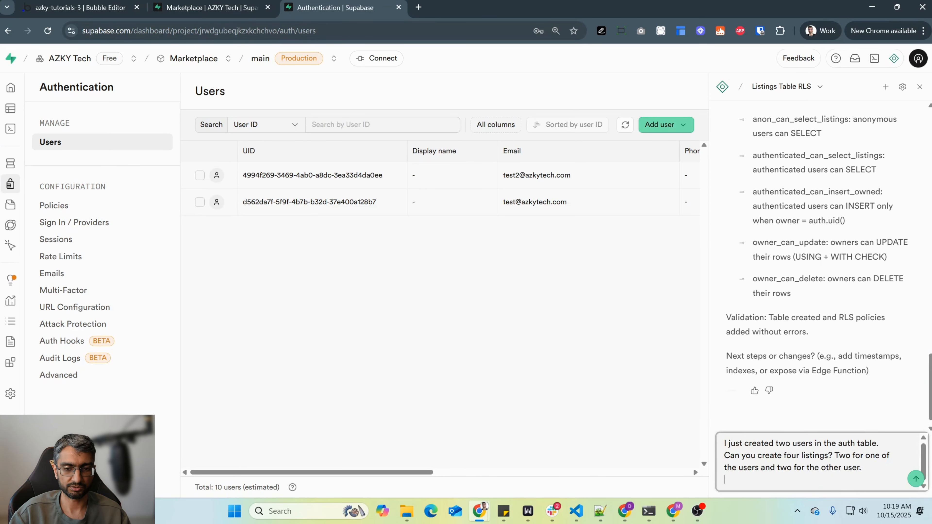
{"action": "key", "text": "shift+Return"}
{"action": "key", "text": "ctrl+v"}
{"action": "key", "text": "shift+Return"}
{"action": "key", "text": "ctrl+v"}
{"action": "key", "text": "Up"}
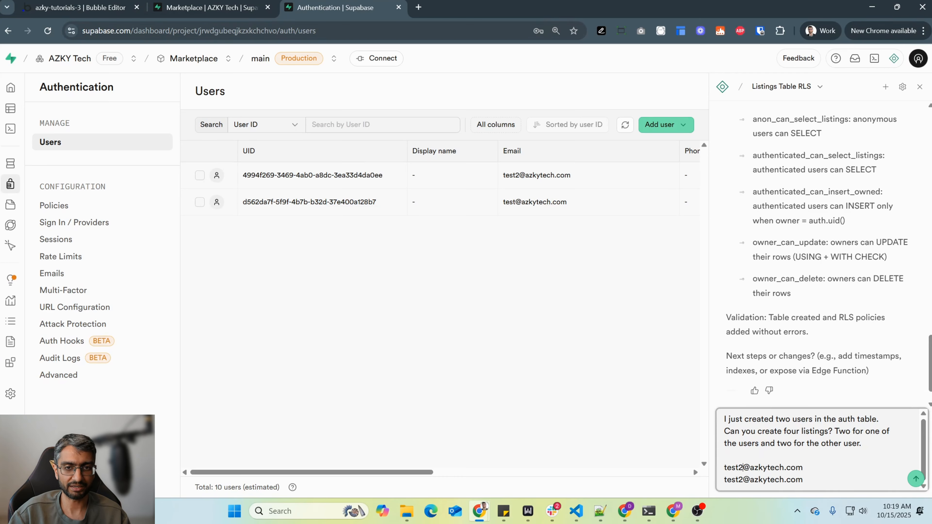
{"action": "key", "text": "BackSpace"}
{"action": "type", "text": "1"}
{"action": "key", "text": "BackSpace"}
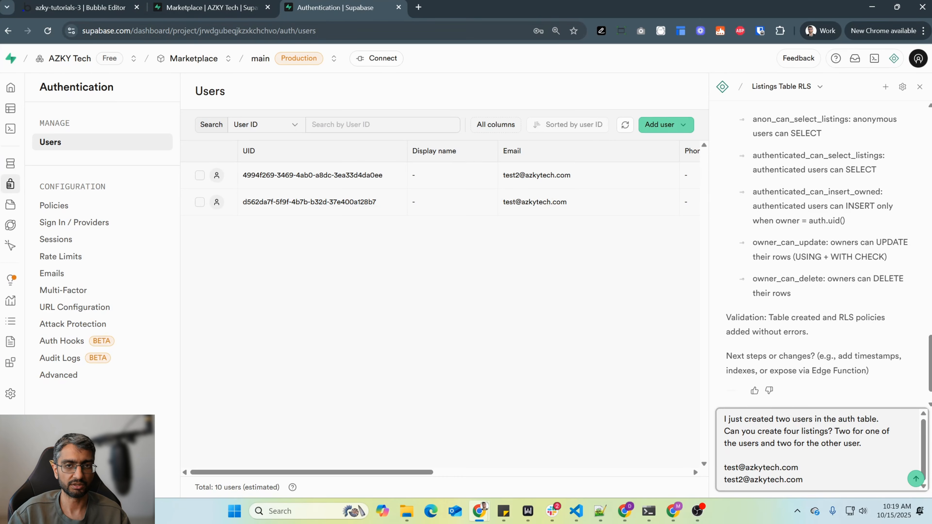
{"action": "key", "text": "Return"}
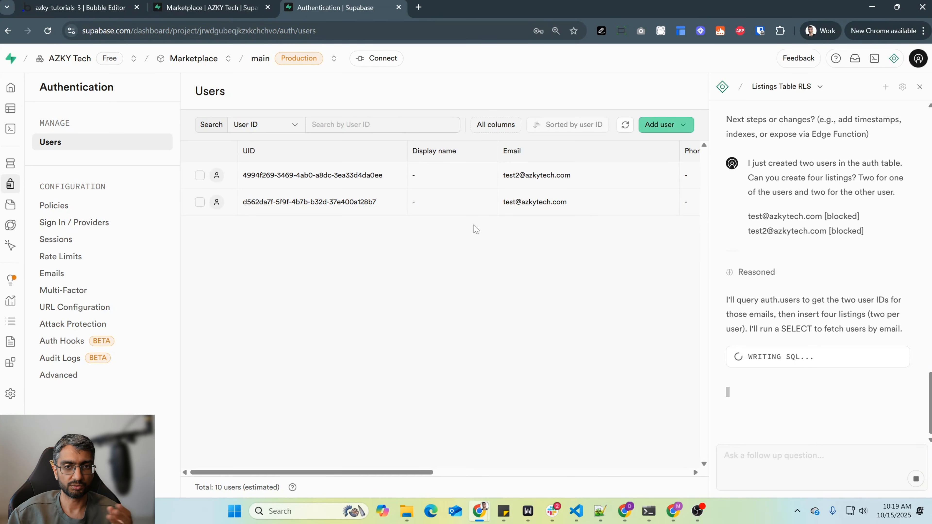
- Run the assistant's SELECT query that looks up both test users' IDs and review its results against the request
{"action": "left_click", "coordinate": [870, 353]}
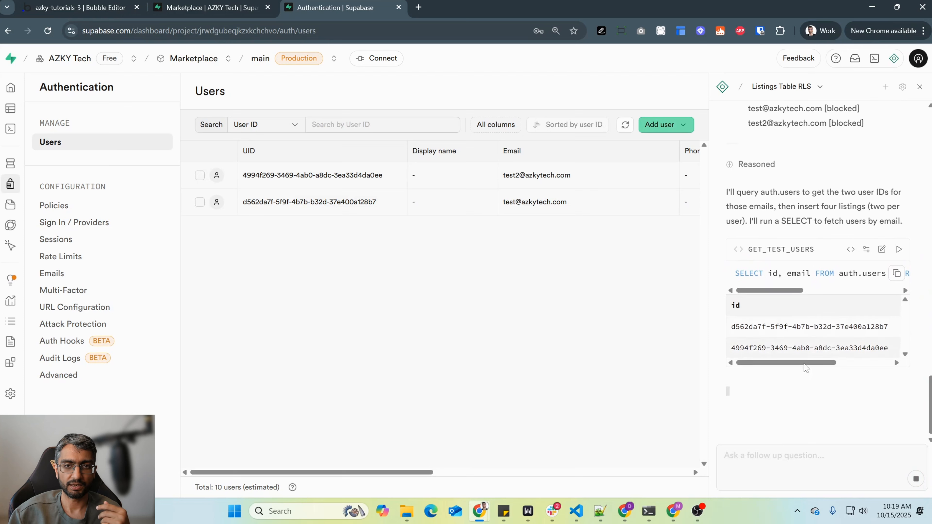
{"action": "scroll", "coordinate": [794, 367], "scroll_direction": "right", "scroll_amount": 3}
{"action": "scroll", "coordinate": [794, 367], "scroll_direction": "left", "scroll_amount": 3}
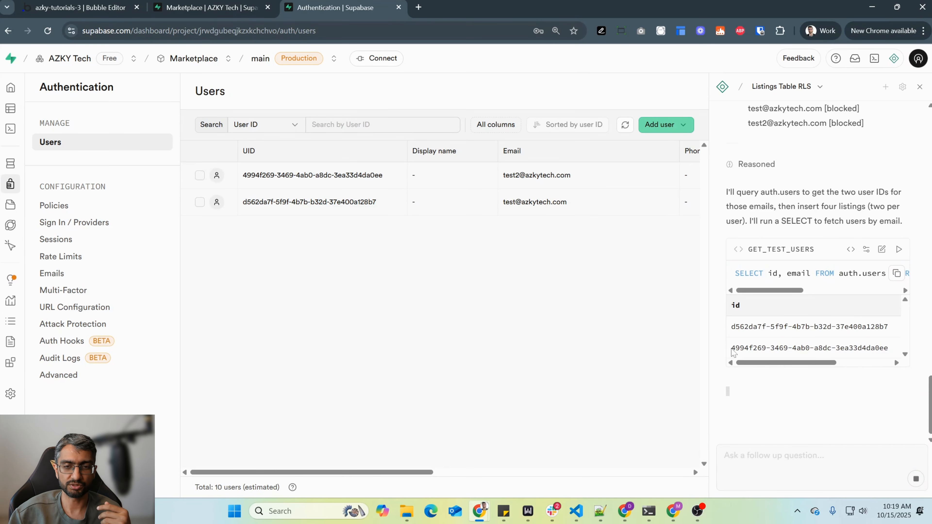
{"action": "scroll", "coordinate": [725, 310], "scroll_direction": "up", "scroll_amount": 3}
{"action": "scroll", "coordinate": [725, 310], "scroll_direction": "up", "scroll_amount": 2}
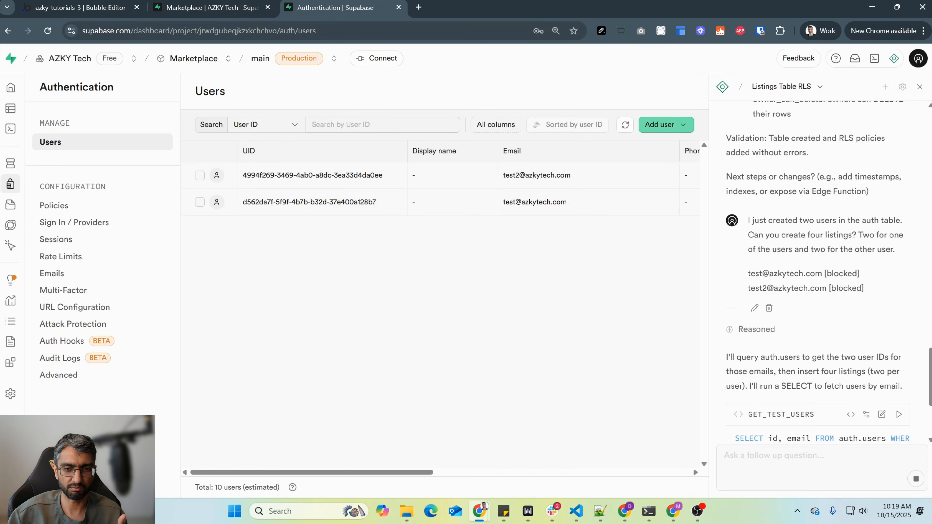
{"action": "scroll", "coordinate": [800, 264], "scroll_direction": "down", "scroll_amount": 6}
{"action": "scroll", "coordinate": [811, 279], "scroll_direction": "down", "scroll_amount": 2}
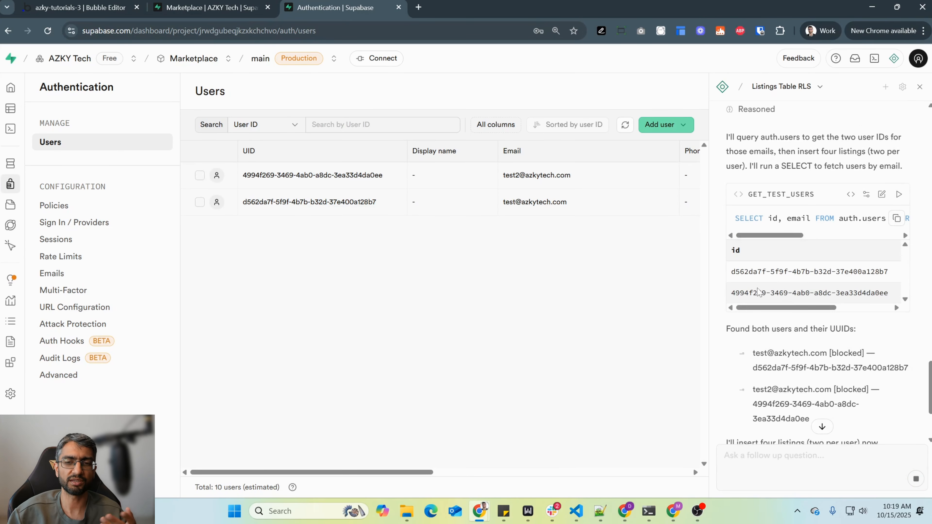
- Run the assistant's INSERT query for the four listings and widen the assistant panel to review the SQL
{"action": "scroll", "coordinate": [818, 238], "scroll_direction": "down", "scroll_amount": 5}
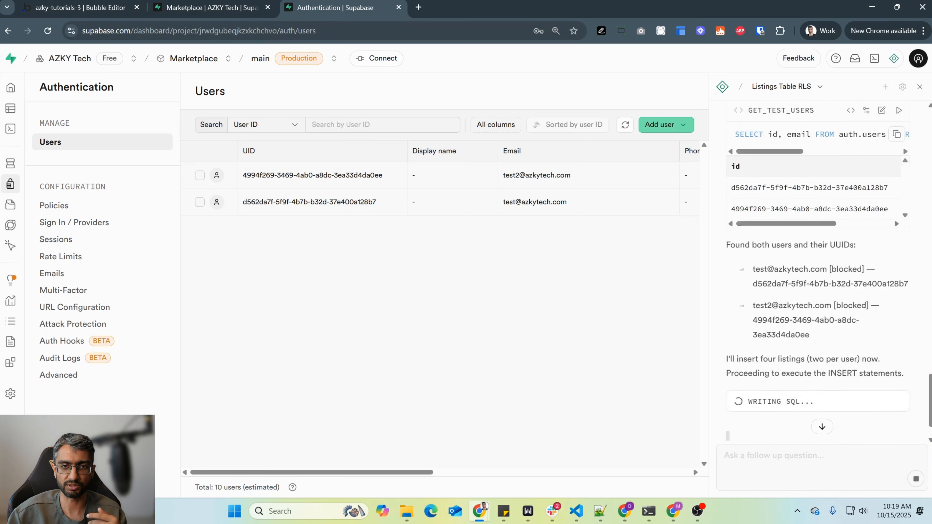
{"action": "scroll", "coordinate": [834, 200], "scroll_direction": "down", "scroll_amount": 1}
{"action": "left_click_drag", "start_coordinate": [764, 334], "coordinate": [873, 335]}
{"action": "left_click", "coordinate": [875, 355]}
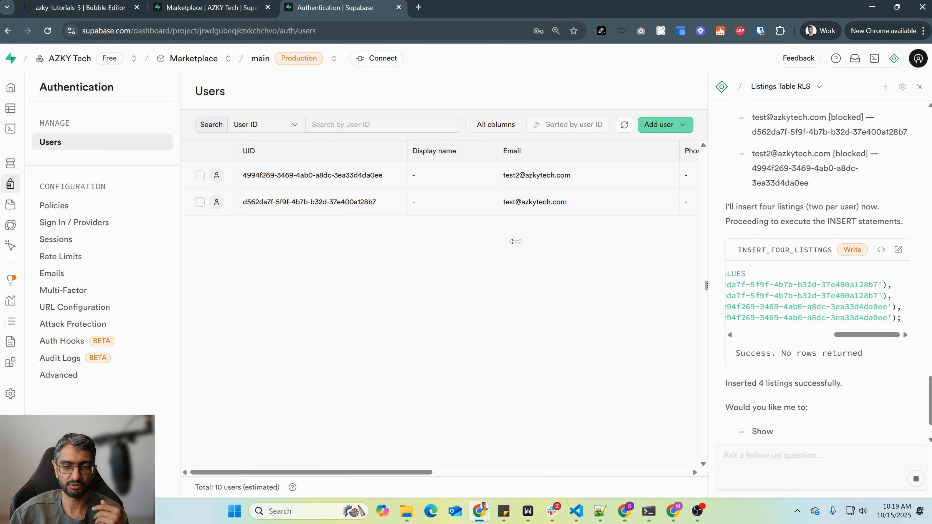
{"action": "left_click_drag", "start_coordinate": [708, 242], "coordinate": [558, 239]}
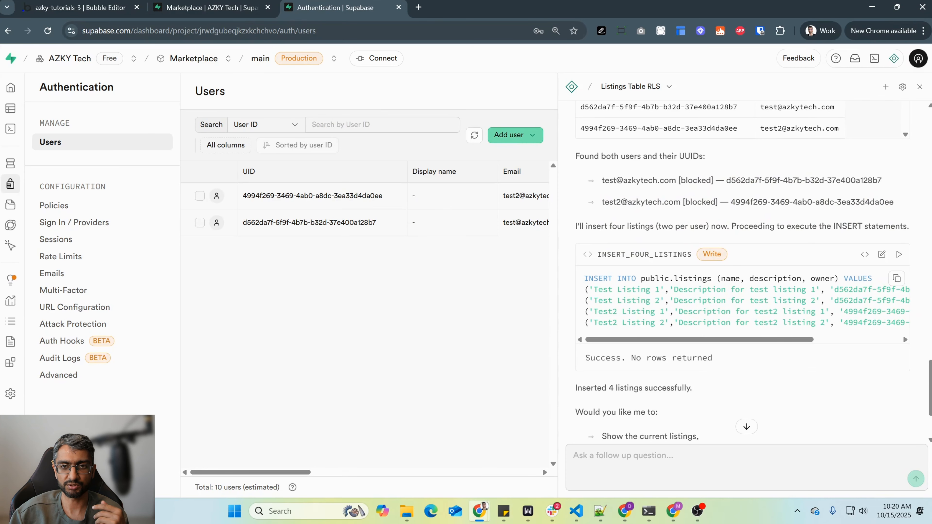
{"action": "left_click_drag", "start_coordinate": [784, 340], "coordinate": [692, 339]}
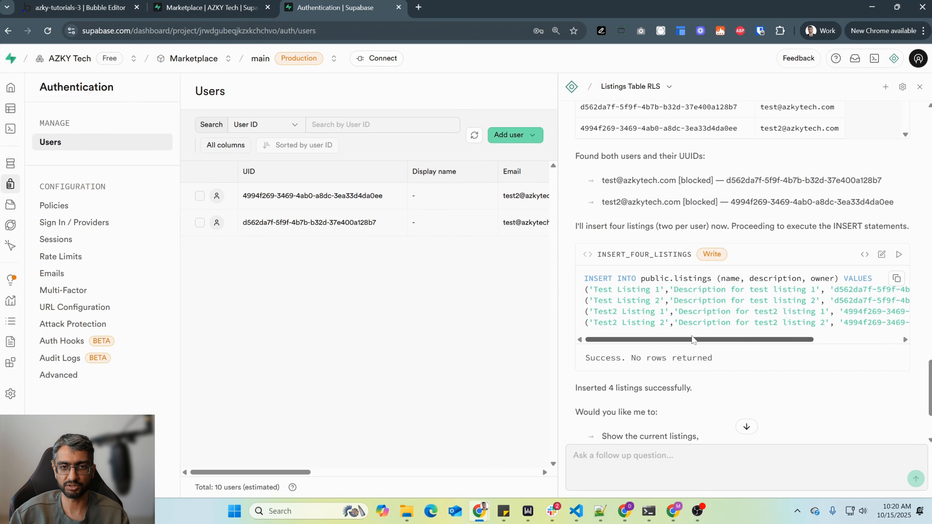
- Compare Bubble's App data view with the rows of the listings table in Supabase's Table Editor, restoring the assistant panel's narrower width
{"action": "left_click", "coordinate": [22, 163]}
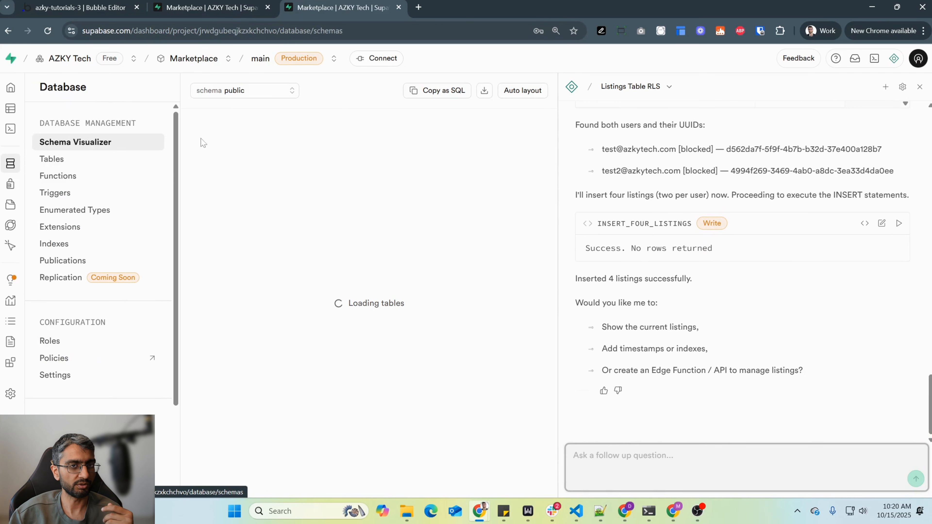
{"action": "left_click", "coordinate": [78, 7]}
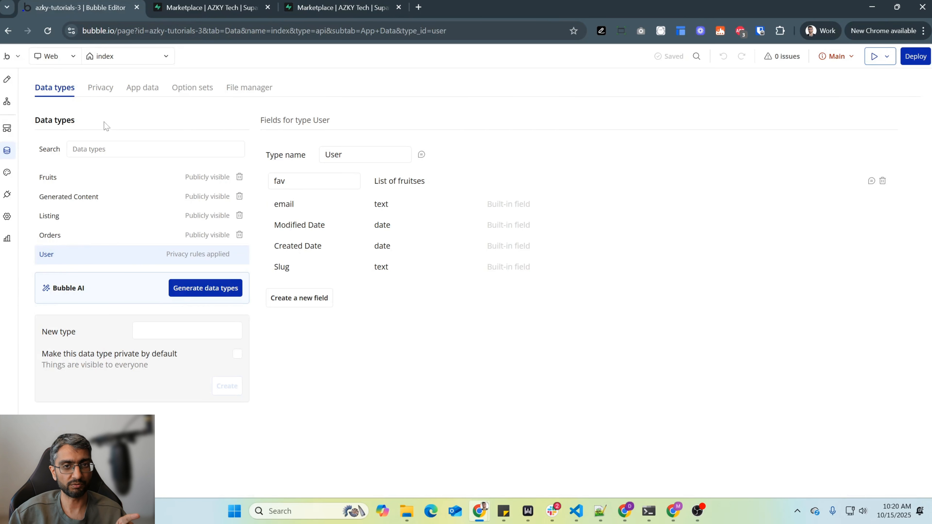
{"action": "left_click", "coordinate": [149, 95]}
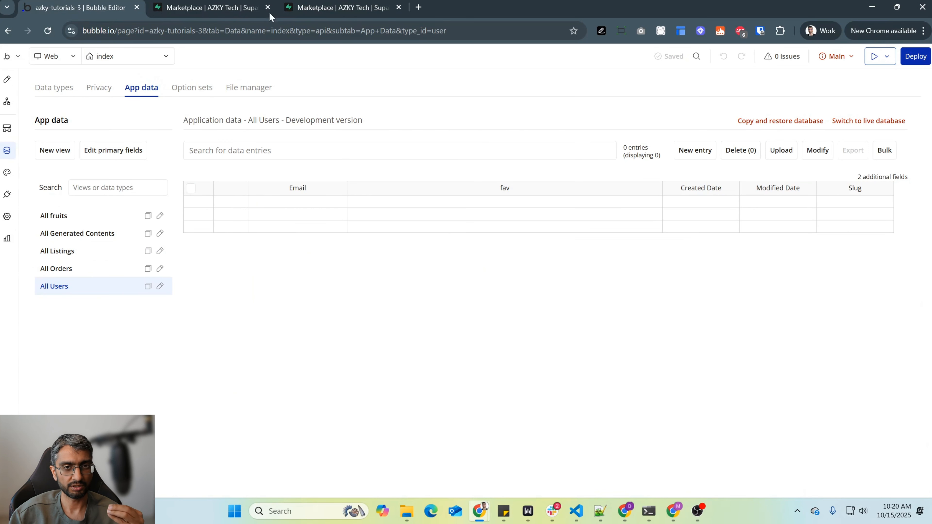
{"action": "left_click", "coordinate": [334, 7]}
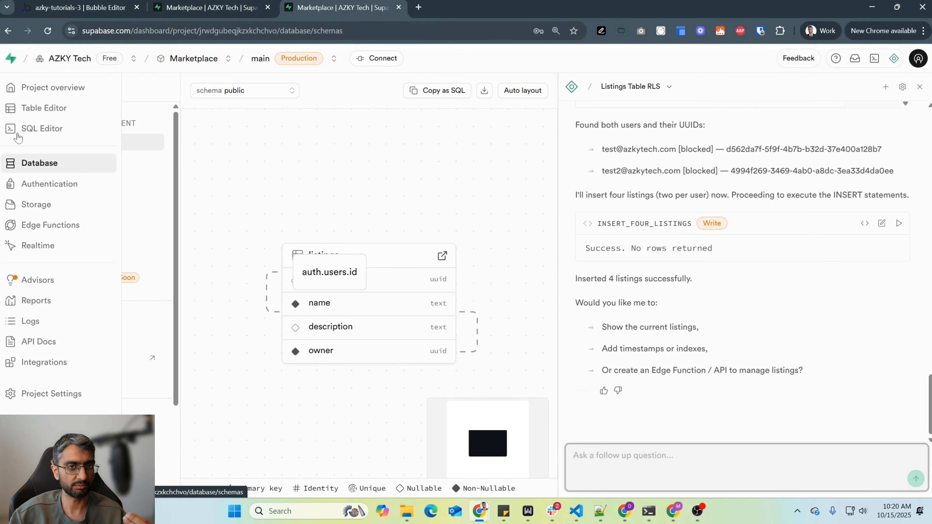
{"action": "left_click", "coordinate": [37, 108]}
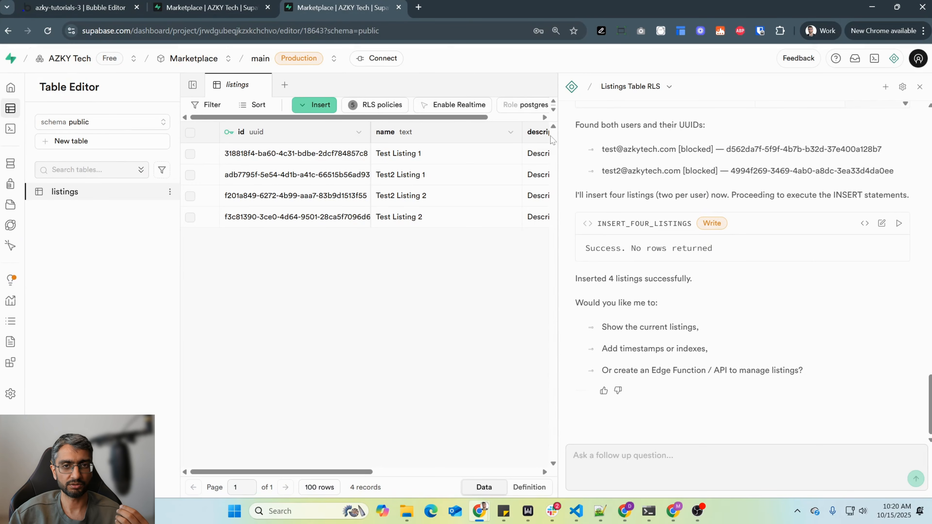
{"action": "left_click_drag", "start_coordinate": [560, 138], "coordinate": [708, 139]}
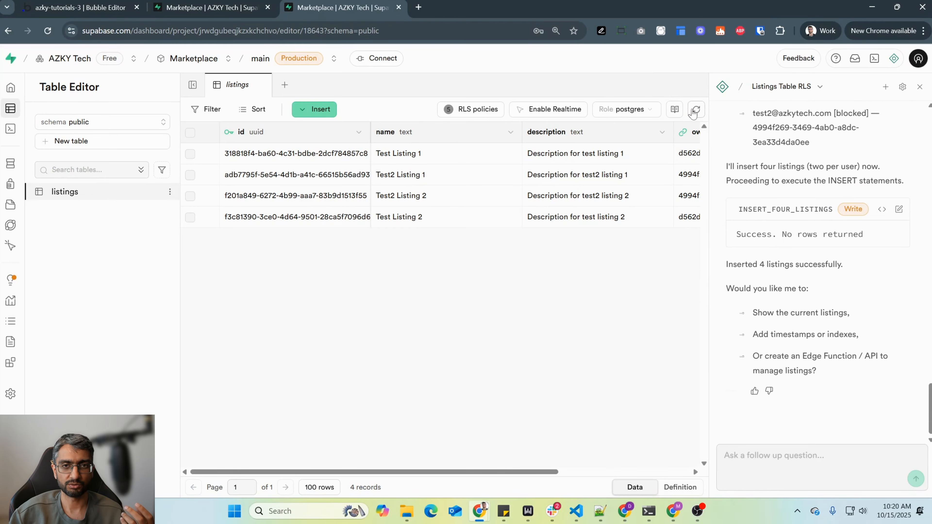
{"action": "left_click_drag", "start_coordinate": [483, 472], "coordinate": [624, 468]}
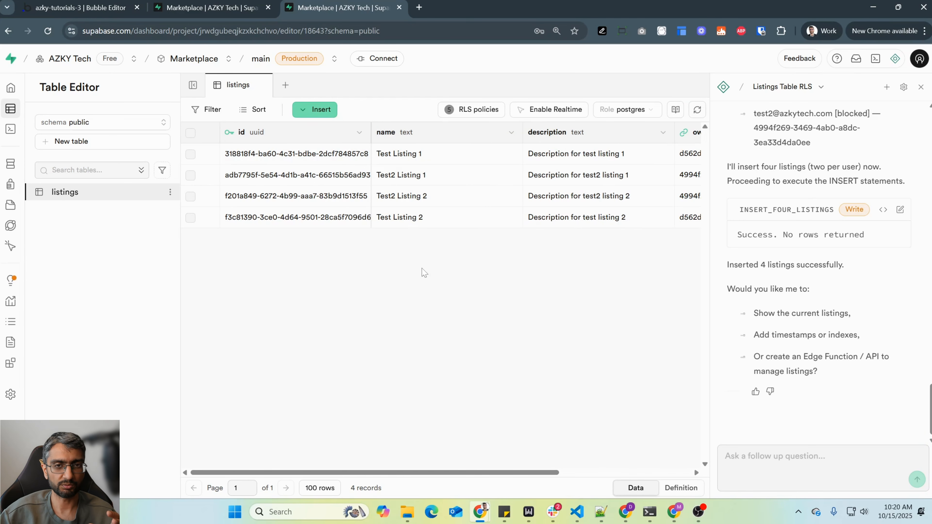
- Switch to the Bubble editor and open its data types
{"action": "left_click", "coordinate": [109, 2]}
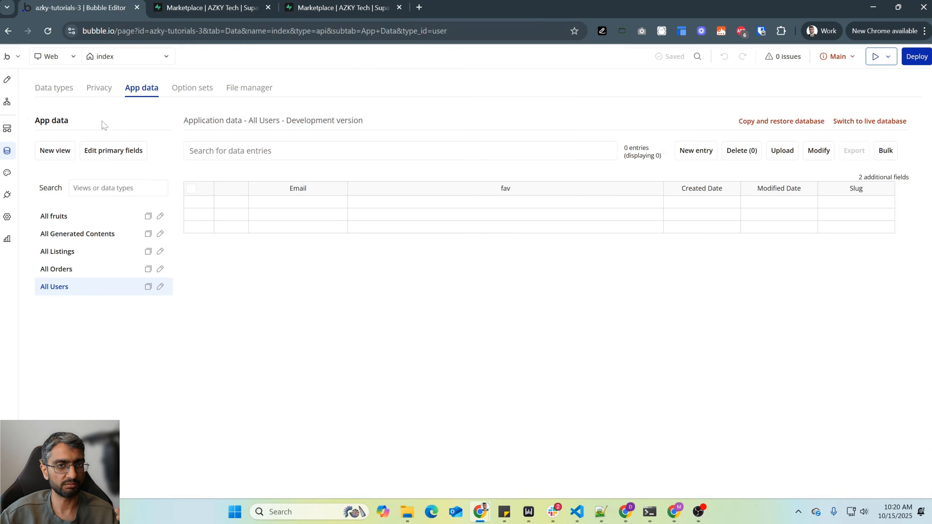
{"action": "left_click", "coordinate": [54, 88]}
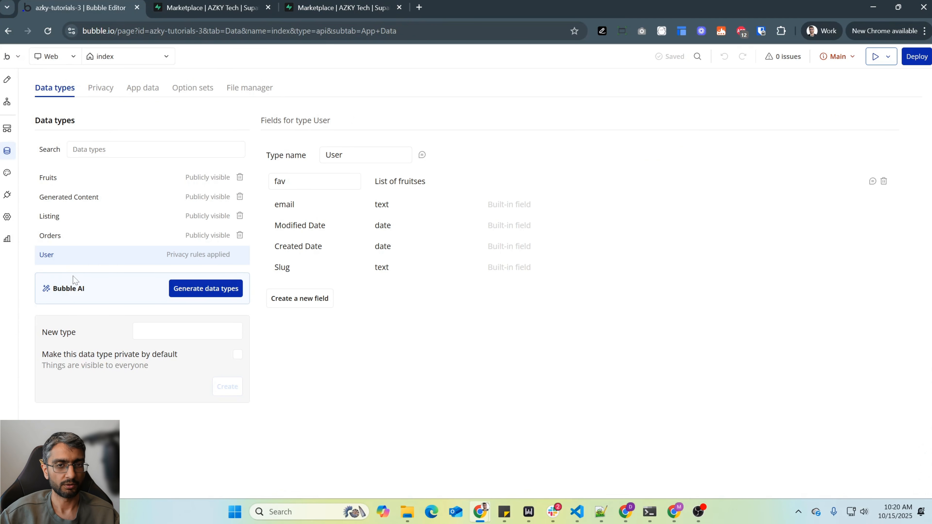
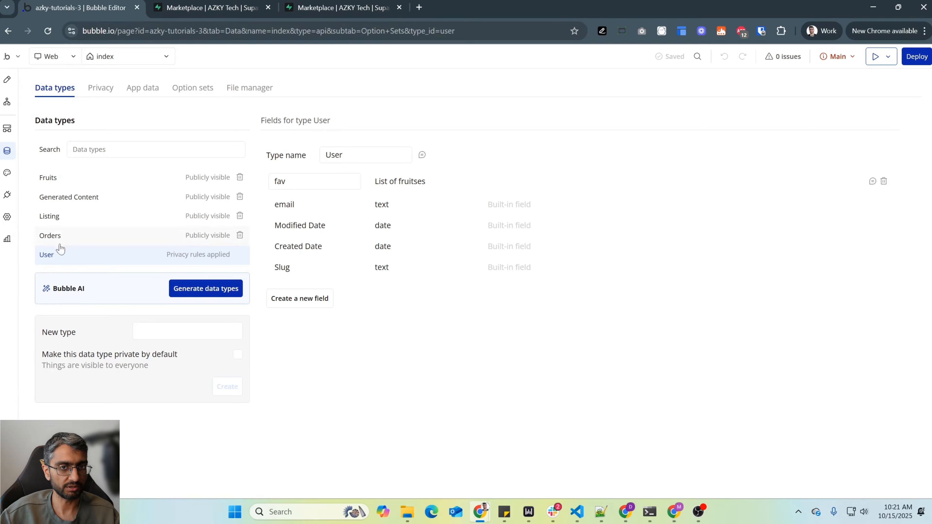
- Compare Bubble's Listing data type and its App data with the listings table in Supabase's Table Editor
{"action": "left_click", "coordinate": [58, 216]}
{"action": "left_click", "coordinate": [153, 87]}
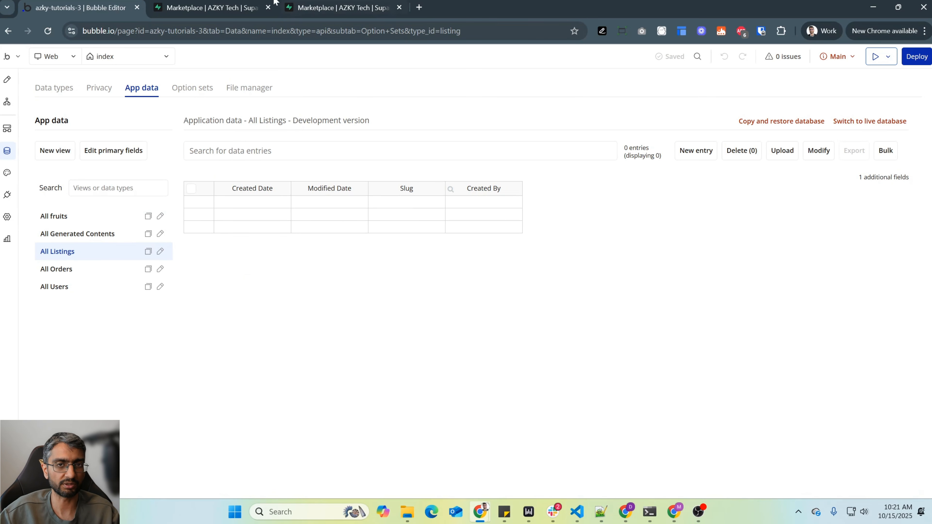
{"action": "left_click", "coordinate": [212, 7]}
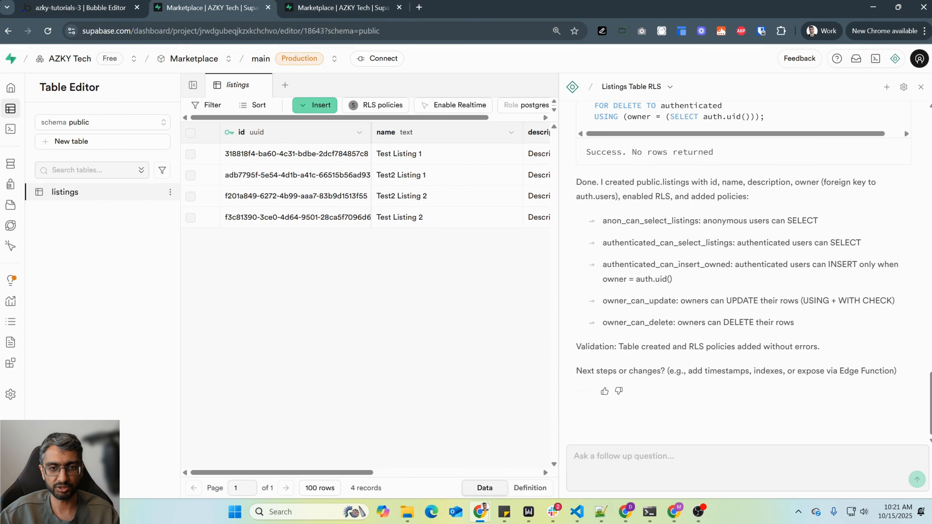
{"action": "left_click", "coordinate": [664, 457]}
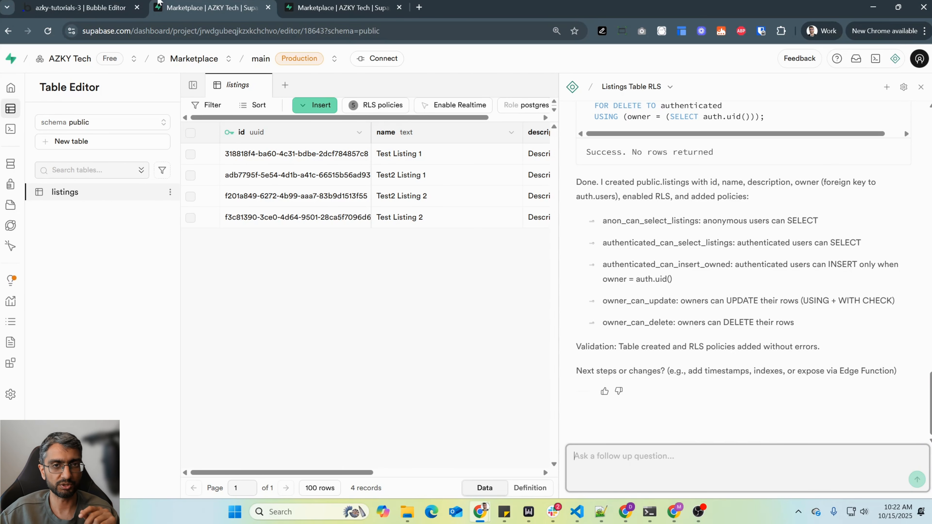
- Compare the options of Bubble's Status option set with the columns of Supabase's listings table
{"action": "key", "text": "ctrl+1"}
{"action": "left_click", "coordinate": [184, 89]}
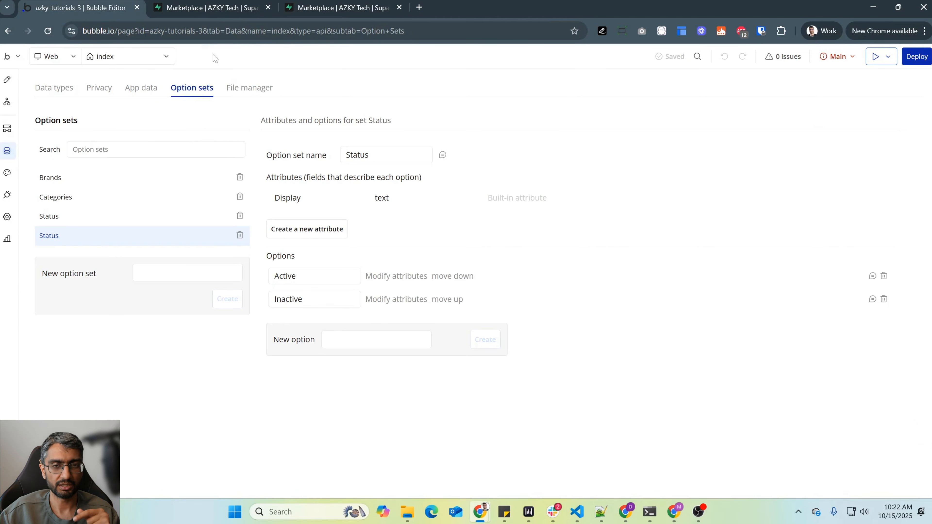
{"action": "key", "text": "ctrl+3"}
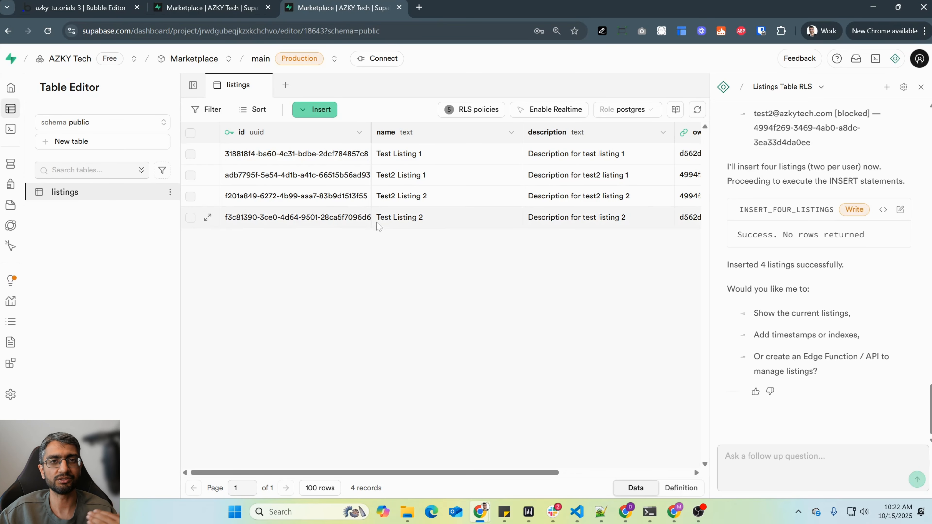
{"action": "left_click", "coordinate": [115, 4]}
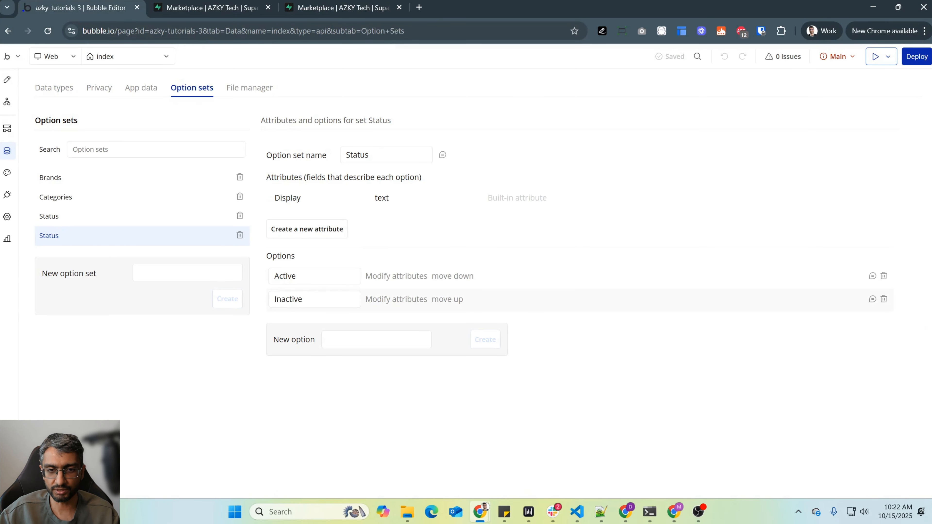
{"action": "left_click", "coordinate": [345, 5]}
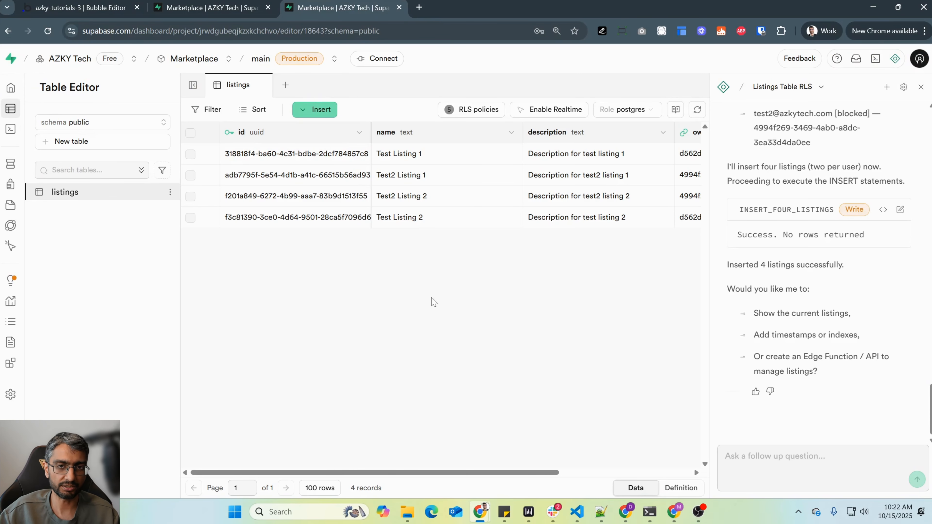
- Switch to Bubble and review the Listing data type, the All Listings app data and the Status option set
{"action": "left_click", "coordinate": [102, 4]}
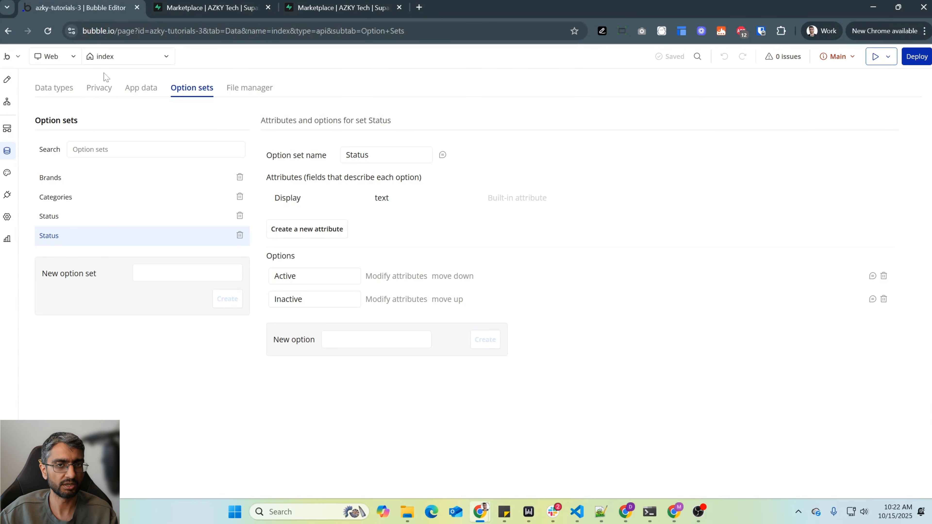
{"action": "left_click", "coordinate": [62, 89]}
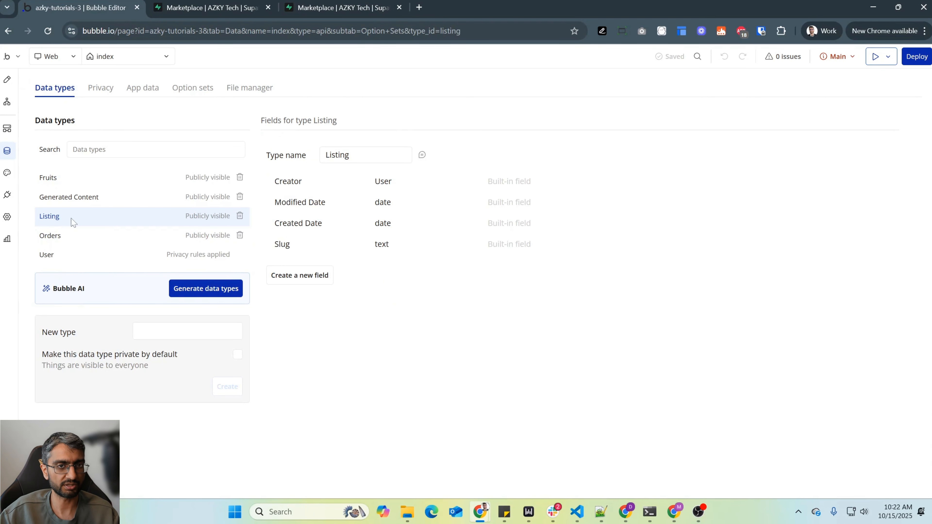
{"action": "left_click", "coordinate": [128, 88]}
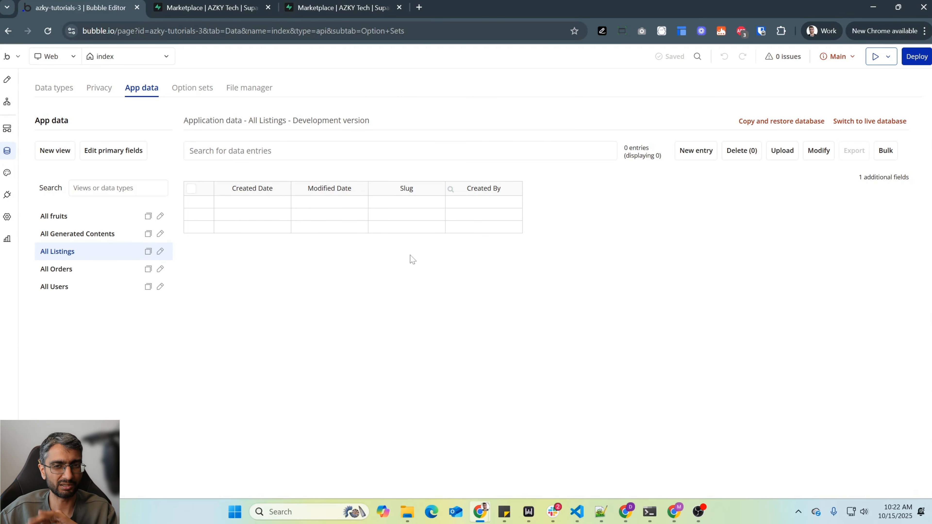
{"action": "left_click", "coordinate": [208, 87]}
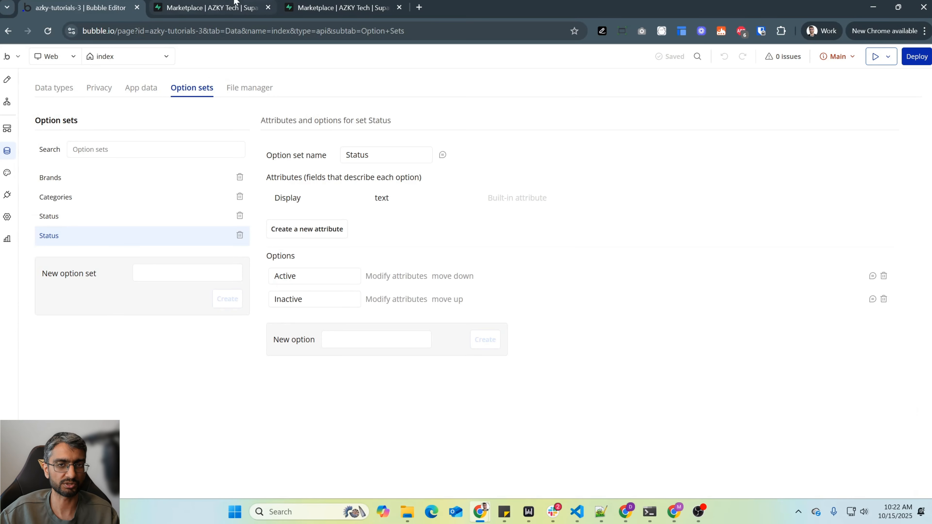
- Ask Supabase's assistant for a listing status table with active and inactive entries, visible to anybody, leaving the listing table alone, and skim its proposed SQL
{"action": "left_click", "coordinate": [206, 7]}
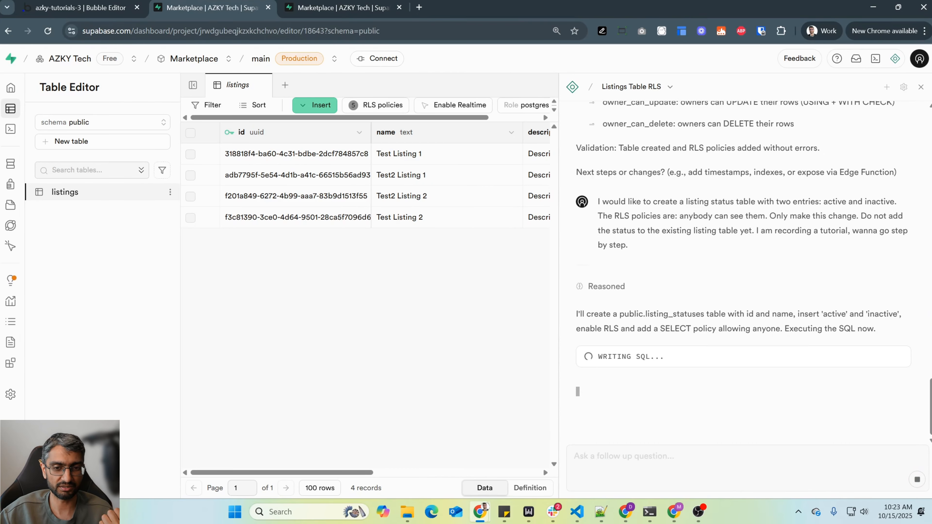
{"action": "left_click_drag", "start_coordinate": [619, 313], "coordinate": [725, 314]}
{"action": "scroll", "coordinate": [745, 293], "scroll_direction": "down", "scroll_amount": 7}
{"action": "scroll", "coordinate": [745, 293], "scroll_direction": "up", "scroll_amount": 4}
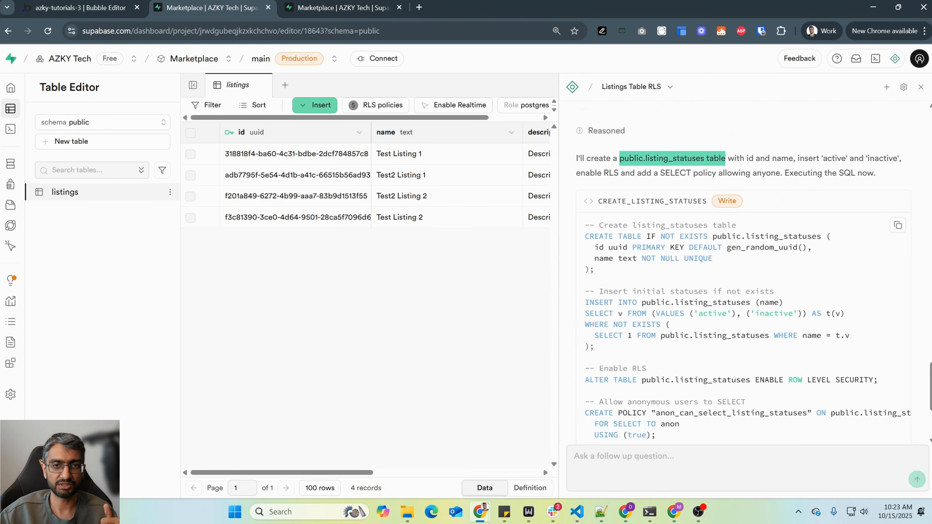
{"action": "scroll", "coordinate": [745, 275], "scroll_direction": "down", "scroll_amount": 2}
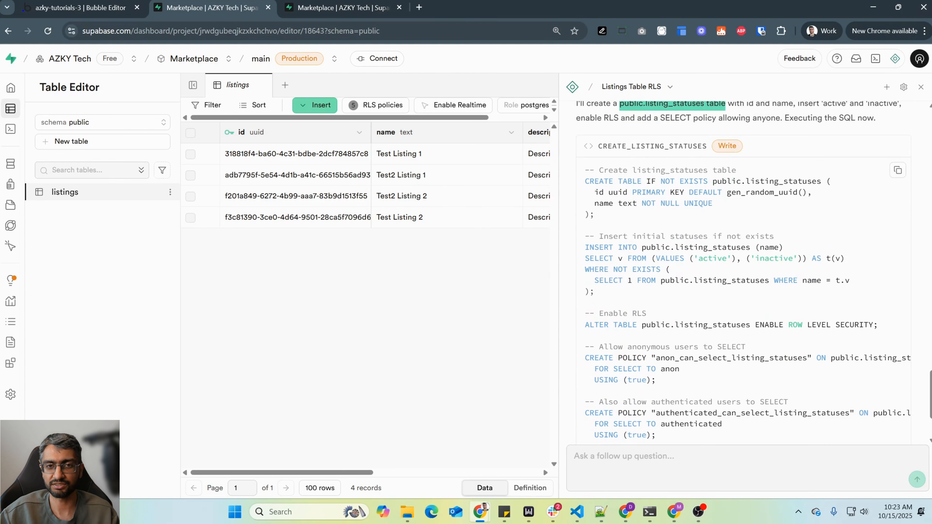
- Examine the id and name columns and the 'active' and 'inactive' inserts in the proposed listing_statuses SQL
{"action": "left_click_drag", "start_coordinate": [594, 192], "coordinate": [811, 192]}
{"action": "left_click_drag", "start_coordinate": [599, 203], "coordinate": [712, 204]}
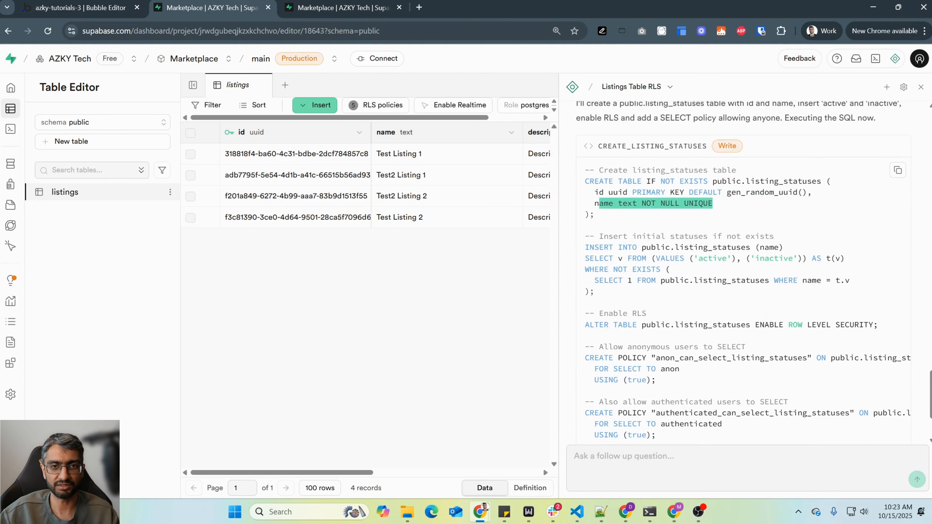
{"action": "left_click", "coordinate": [712, 203]}
{"action": "left_click_drag", "start_coordinate": [585, 236], "coordinate": [783, 247]}
{"action": "double_click", "coordinate": [712, 259]}
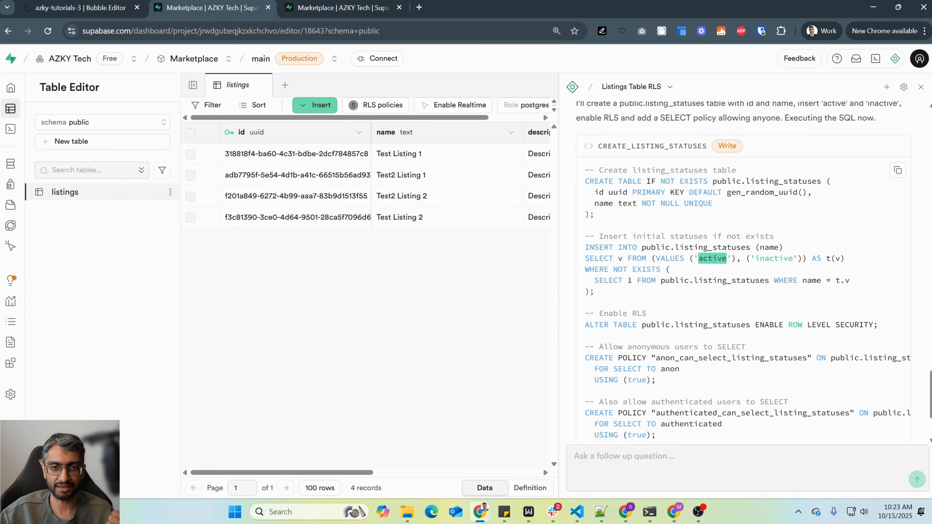
{"action": "double_click", "coordinate": [773, 258]}
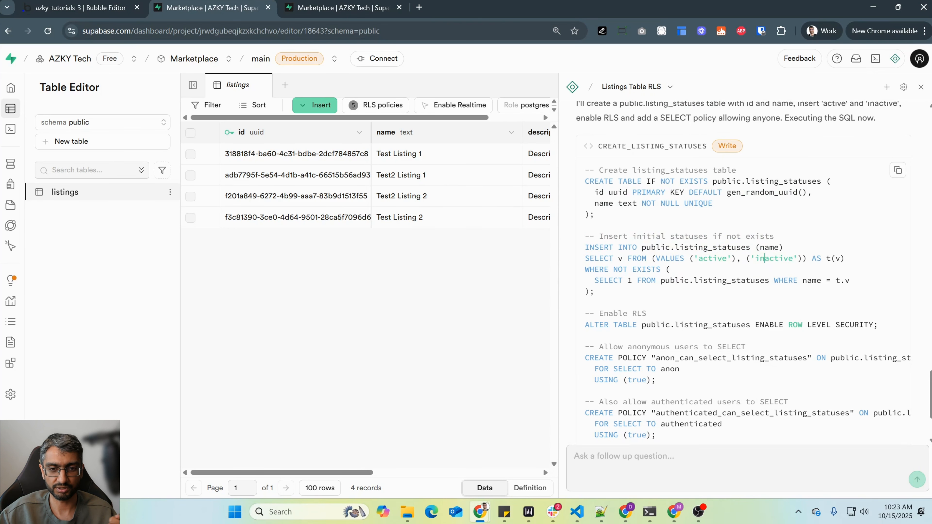
- Review the RLS statement and the anonymous and authenticated SELECT policies, and run the CREATE_LISTING_STATUSES query
{"action": "left_click_drag", "start_coordinate": [623, 258], "coordinate": [878, 270]}
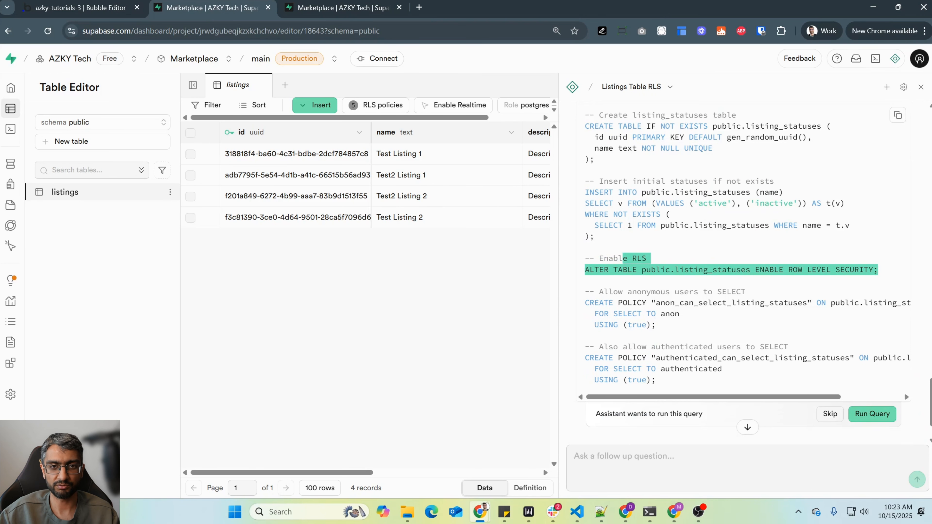
{"action": "scroll", "coordinate": [878, 269], "scroll_direction": "down", "scroll_amount": 1}
{"action": "left_click_drag", "start_coordinate": [622, 237], "coordinate": [656, 270]}
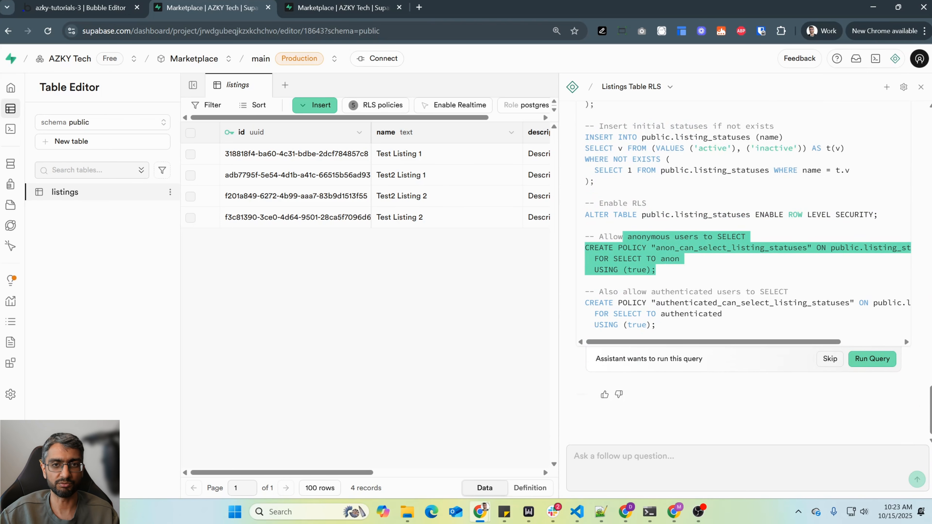
{"action": "left_click_drag", "start_coordinate": [633, 237], "coordinate": [655, 325]}
{"action": "left_click", "coordinate": [655, 325]}
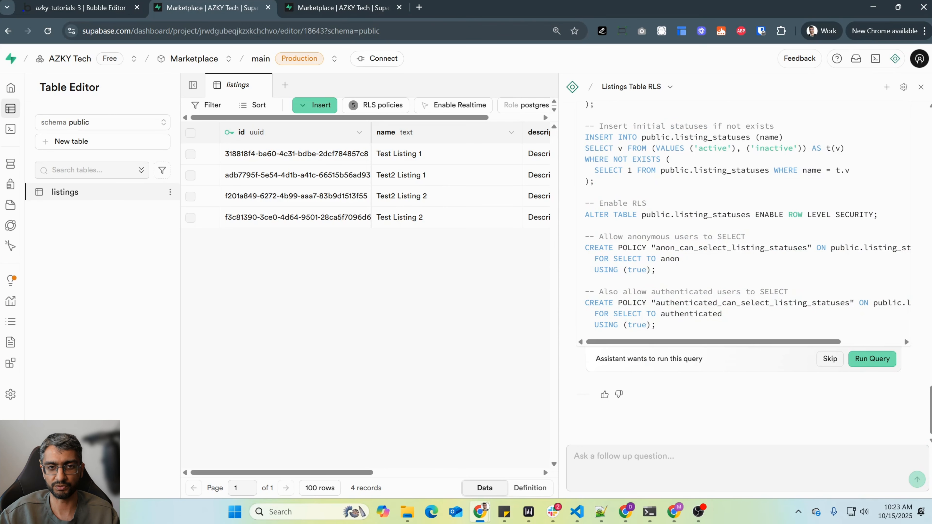
{"action": "scroll", "coordinate": [660, 326], "scroll_direction": "up", "scroll_amount": 1}
{"action": "left_click", "coordinate": [851, 419]}
{"action": "scroll", "coordinate": [756, 288], "scroll_direction": "up", "scroll_amount": 1}
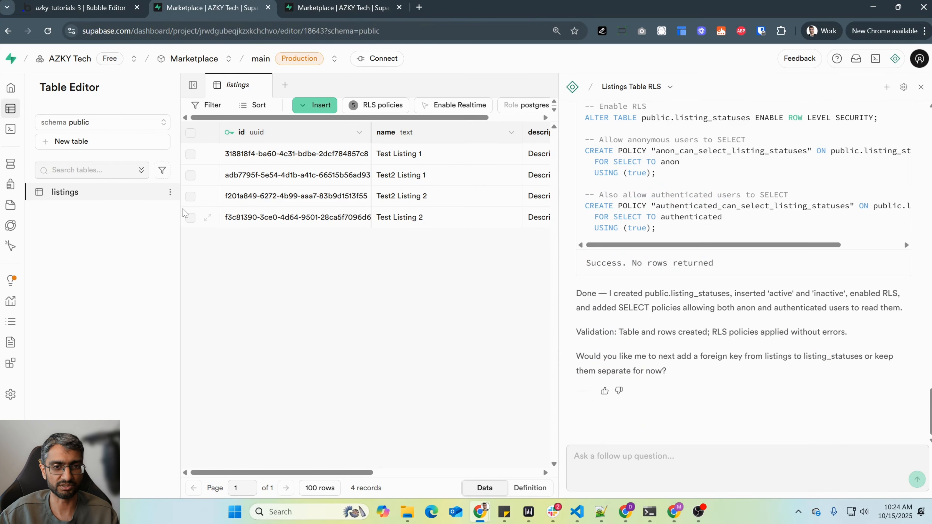
- Reload the second Supabase page, inspect the rows of the listing_statuses table, and return to the assistant conversation
{"action": "left_click", "coordinate": [303, 10]}
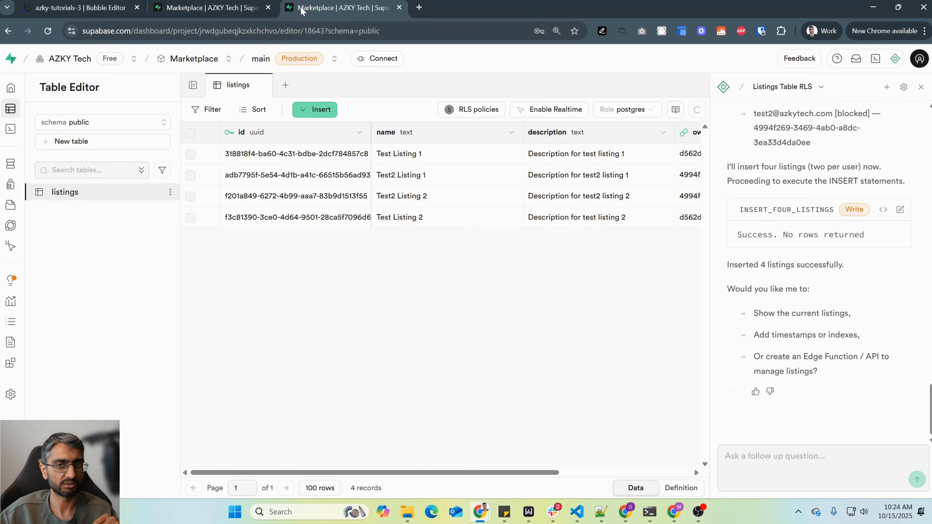
{"action": "left_click", "coordinate": [48, 31]}
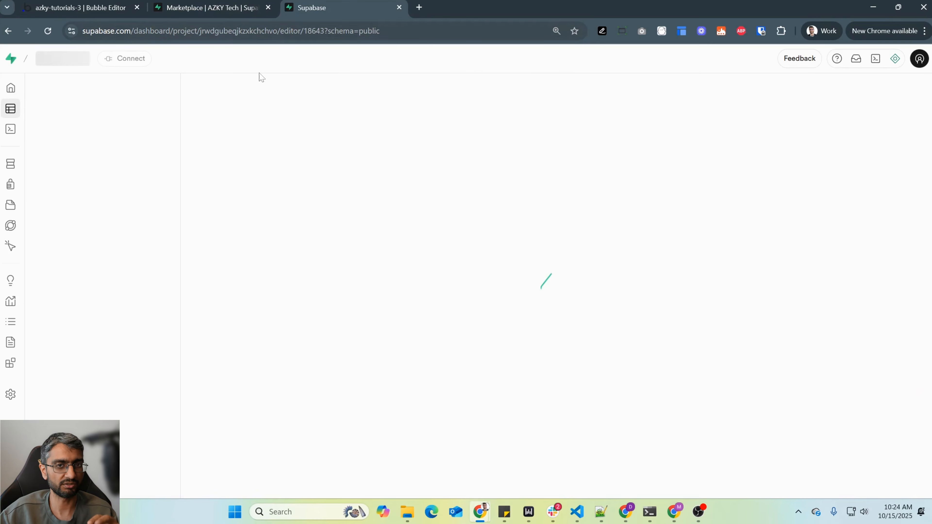
{"action": "left_click", "coordinate": [78, 191]}
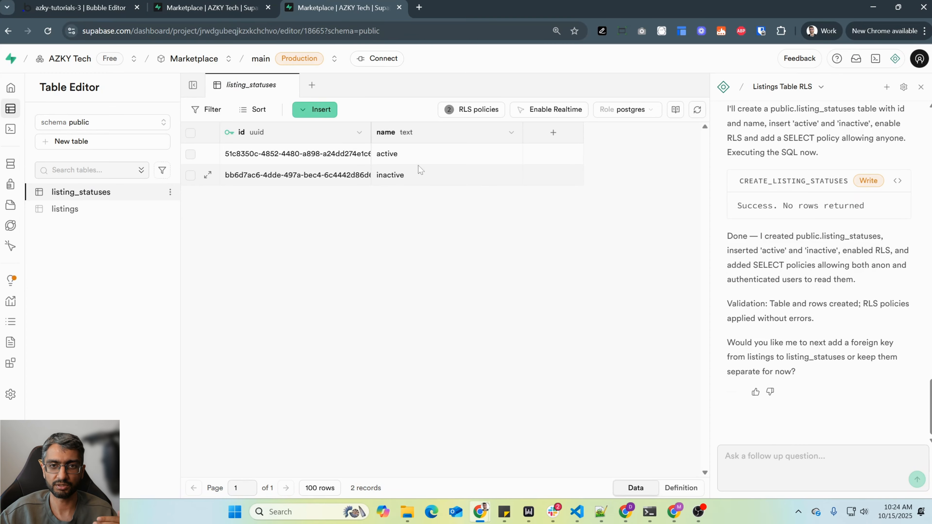
{"action": "key", "text": "ctrl+shift+Tab"}
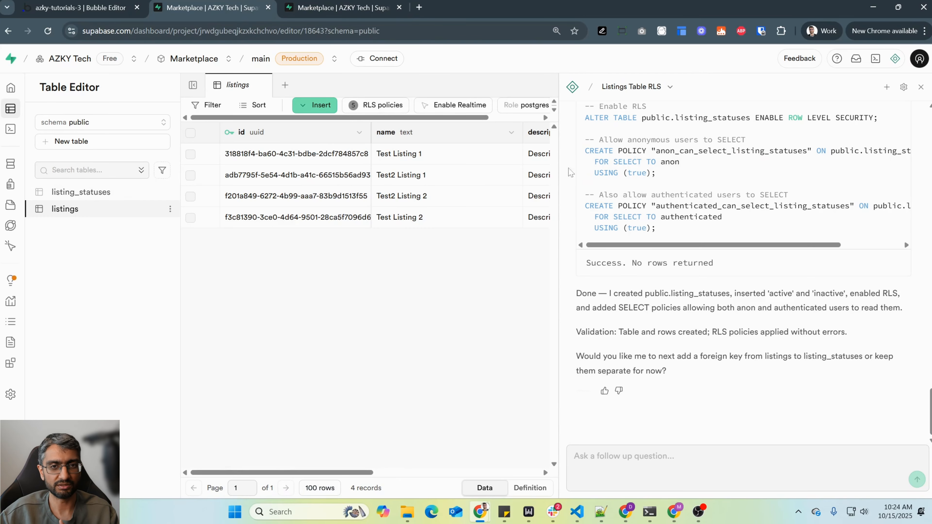
- Switch to Bubble and check how a new field is created on the Listing data type, without adding one
{"action": "left_click", "coordinate": [125, 2]}
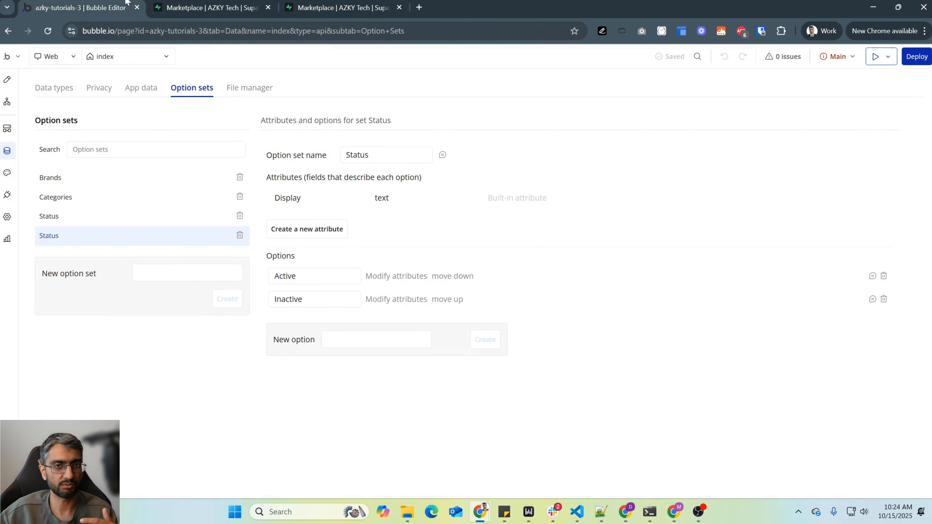
{"action": "left_click", "coordinate": [77, 93]}
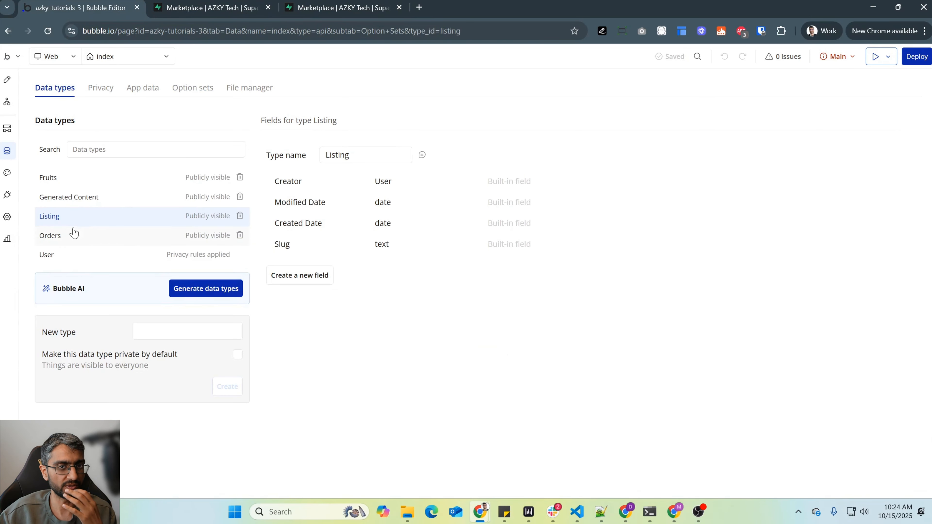
{"action": "left_click", "coordinate": [316, 275]}
{"action": "left_click", "coordinate": [740, 256]}
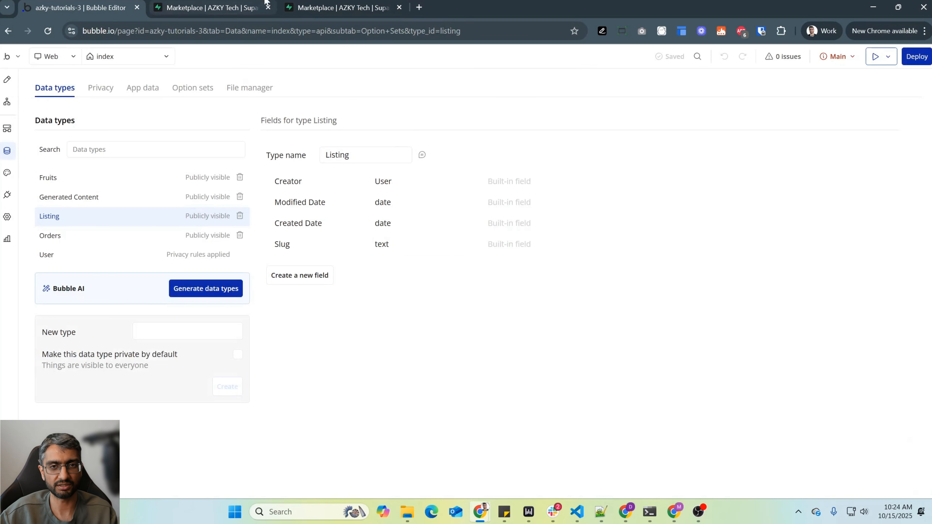
- Switch to Supabase and send the assistant the request "Add the listing status to the listing_tables."
{"action": "left_click", "coordinate": [264, 2]}
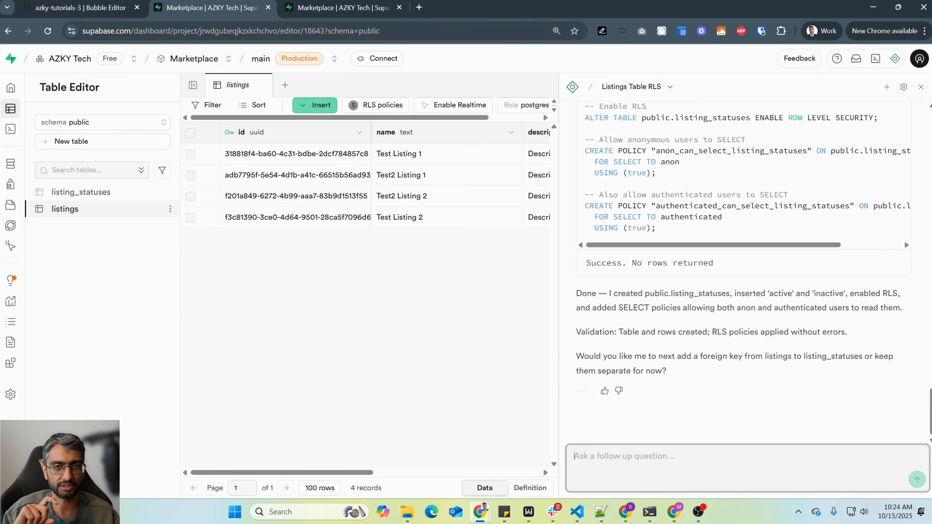
{"action": "type", "text": "Add the listing status to the listing_tables."}
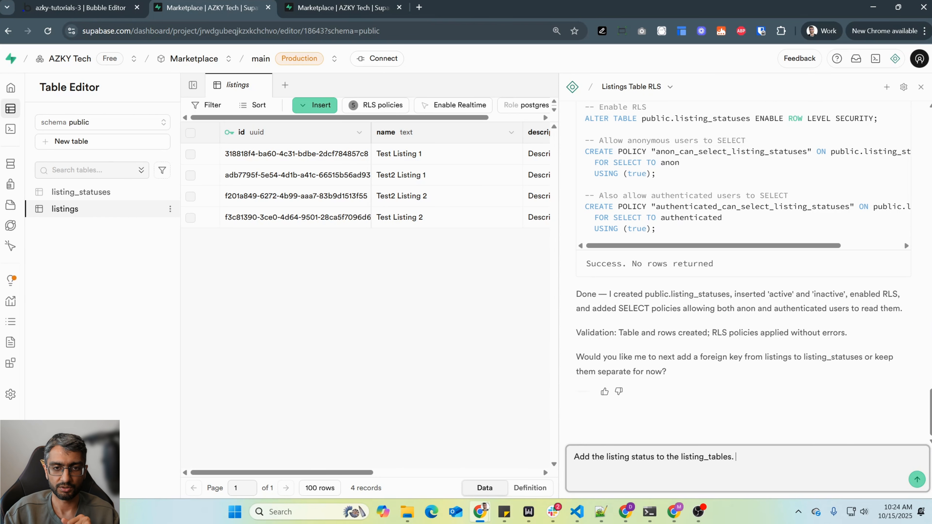
{"action": "key", "text": "Return"}
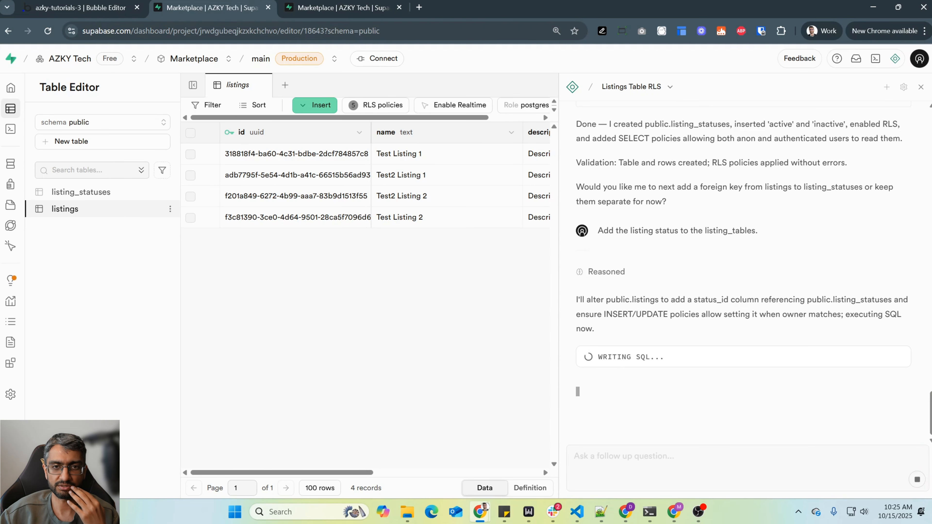
- Examine the ADD_STATUS_TO_LISTINGS SQL, including the status_id foreign key and the optional update setting existing rows to 'active'
{"action": "left_click_drag", "start_coordinate": [769, 300], "coordinate": [886, 300]}
{"action": "scroll", "coordinate": [731, 181], "scroll_direction": "up", "scroll_amount": 3}
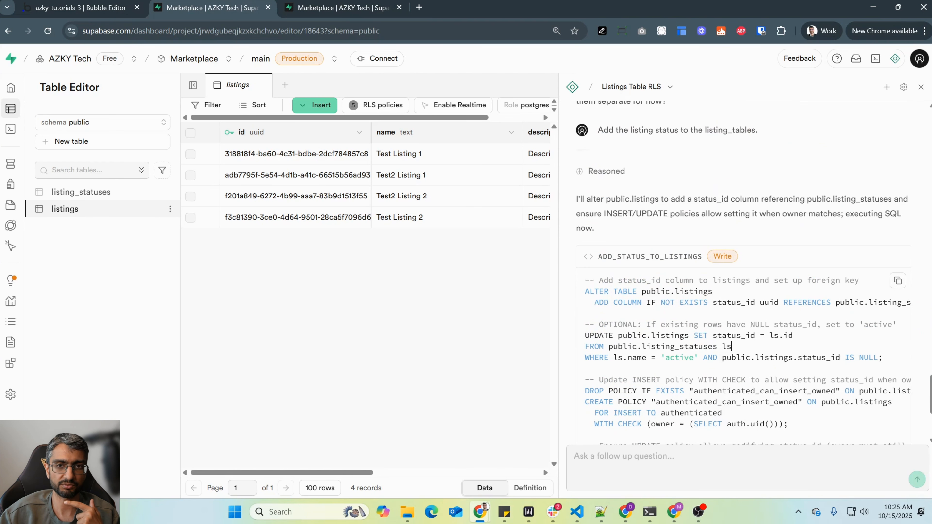
{"action": "left_click_drag", "start_coordinate": [605, 213], "coordinate": [575, 216]}
{"action": "left_click", "coordinate": [844, 215]}
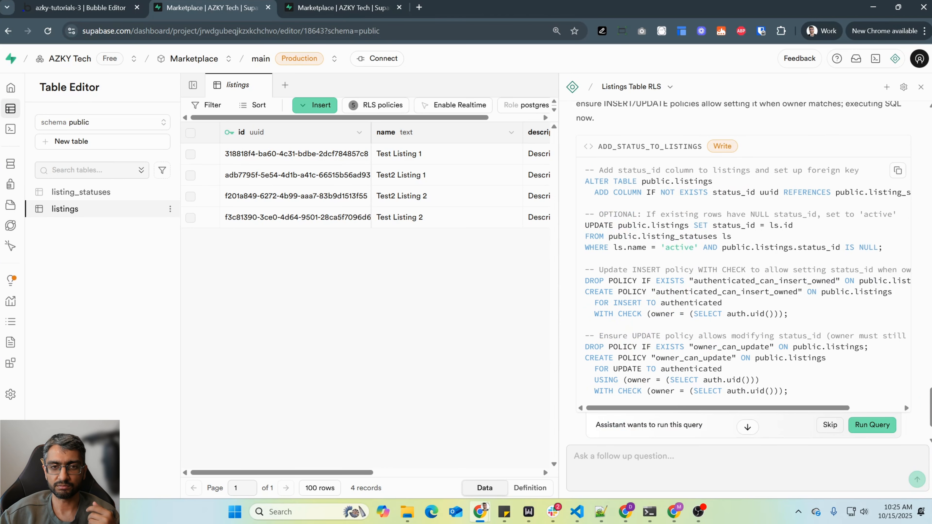
{"action": "left_click_drag", "start_coordinate": [622, 214], "coordinate": [793, 225]}
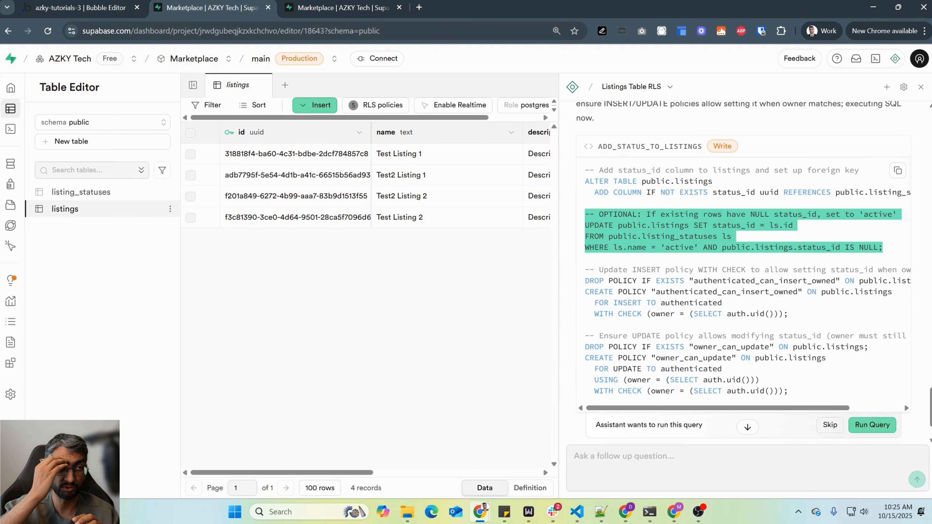
- Switch to Bubble and compare the app data entries for All Listings with the fields of the Listing data type
{"action": "left_click", "coordinate": [81, 7]}
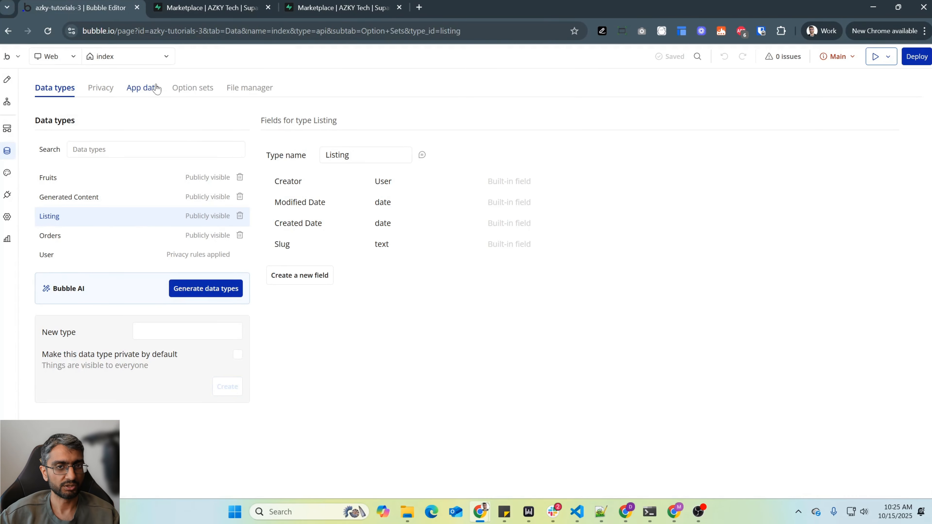
{"action": "left_click", "coordinate": [142, 87]}
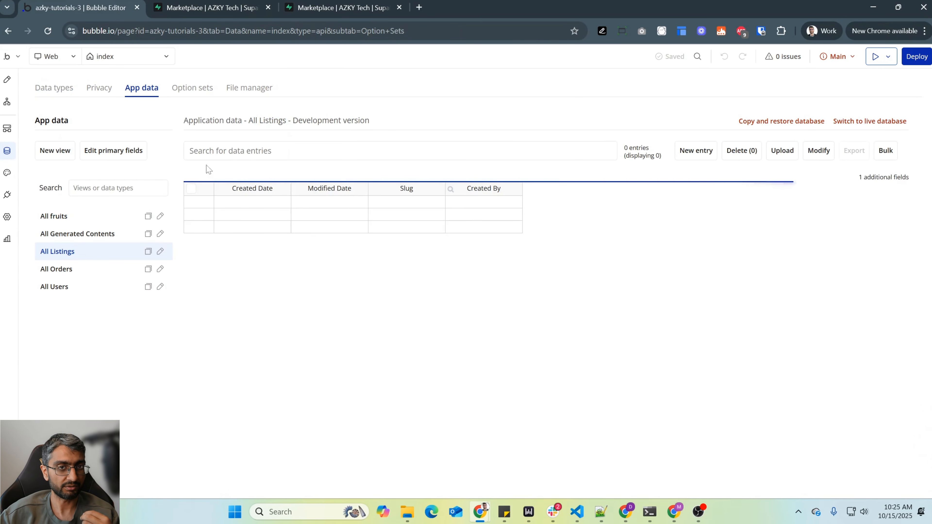
{"action": "left_click", "coordinate": [55, 88]}
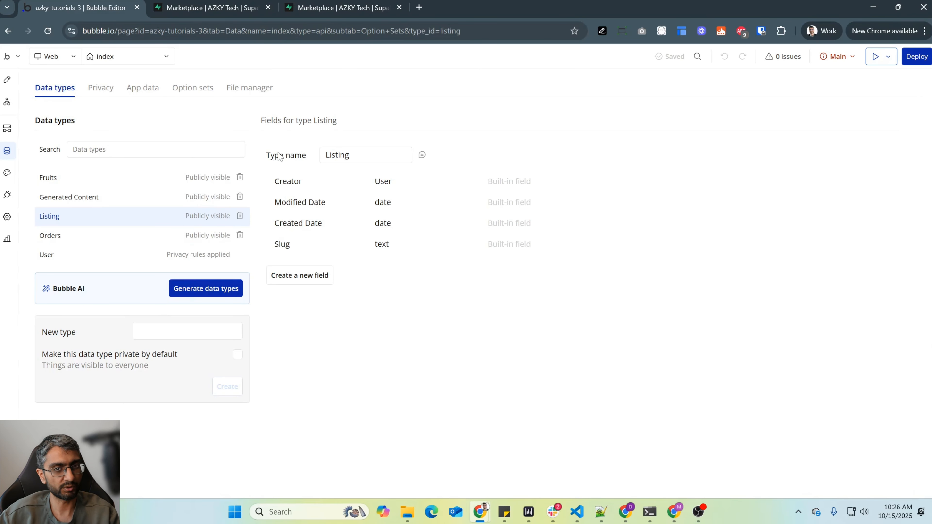
- Switch back to Supabase and examine the full width of the INSERT and UPDATE policy statements in the proposed SQL
{"action": "key", "text": "ctrl+Tab"}
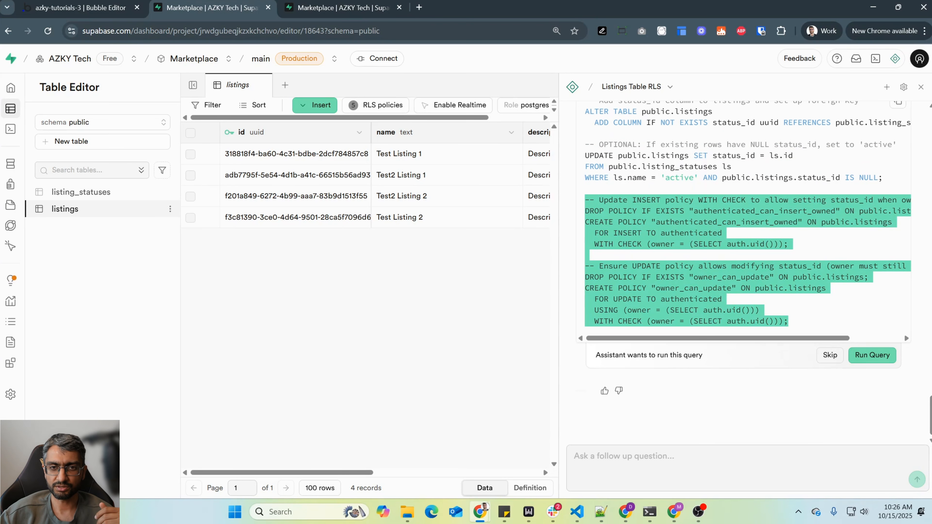
{"action": "left_click_drag", "start_coordinate": [811, 338], "coordinate": [862, 337]}
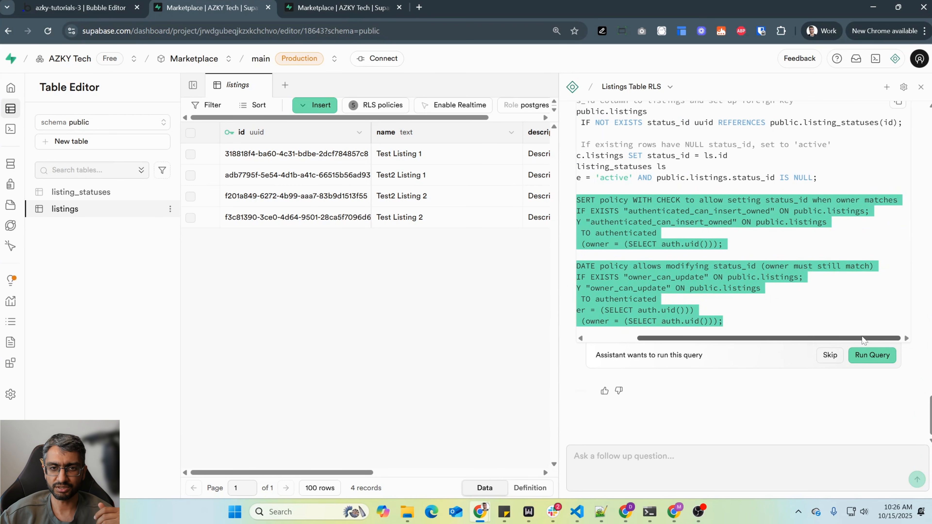
{"action": "scroll", "coordinate": [863, 338], "scroll_direction": "left", "scroll_amount": 5}
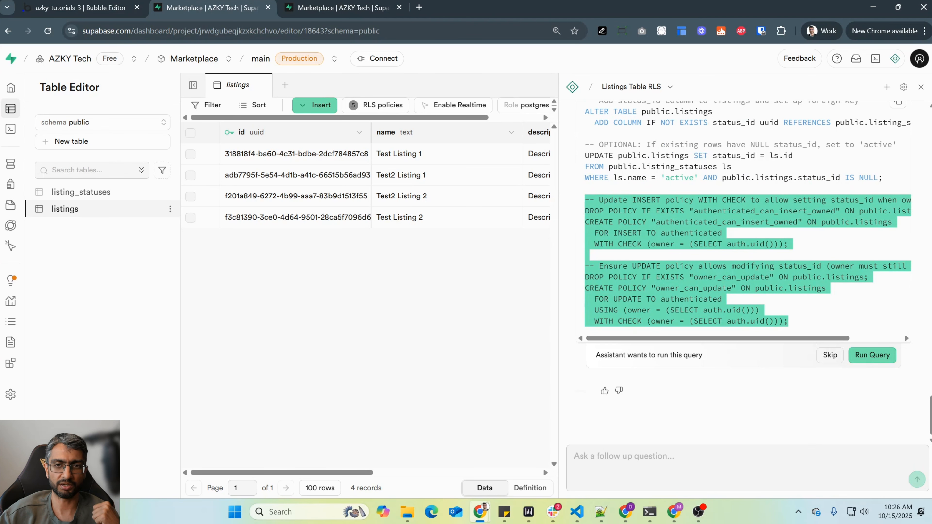
- Ask the assistant "what is this new policy compared to the existing one. is it needed"
{"action": "type", "text": "what is the"}
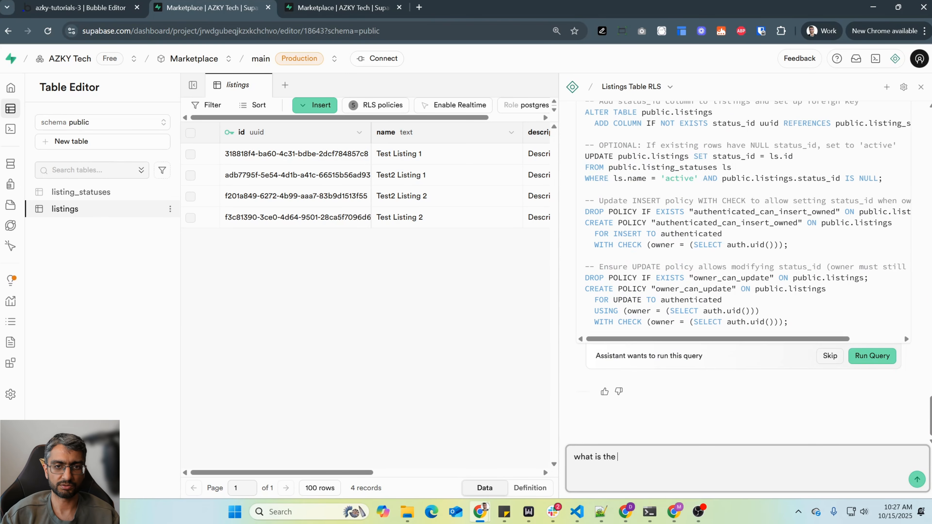
{"action": "key", "text": "BackSpace"}
{"action": "type", "text": "is new "}
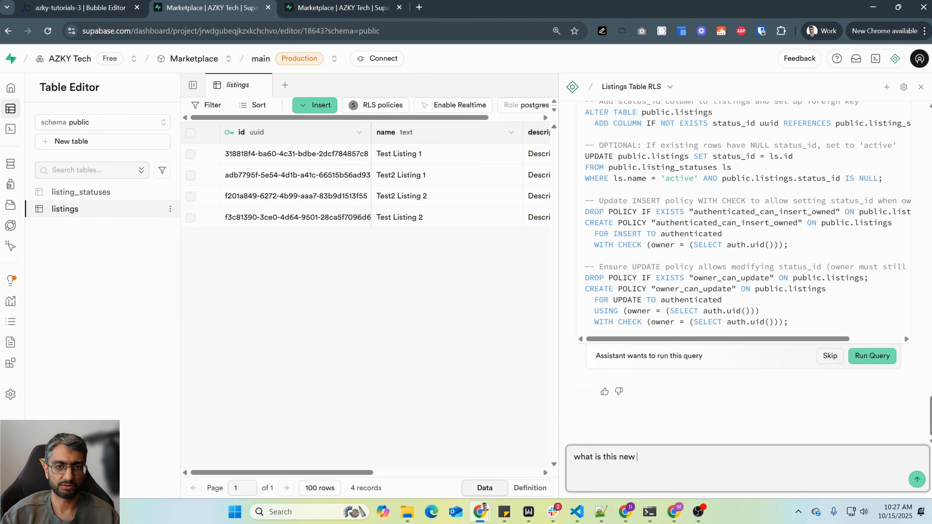
{"action": "type", "text": "policy compared to the existing one"}
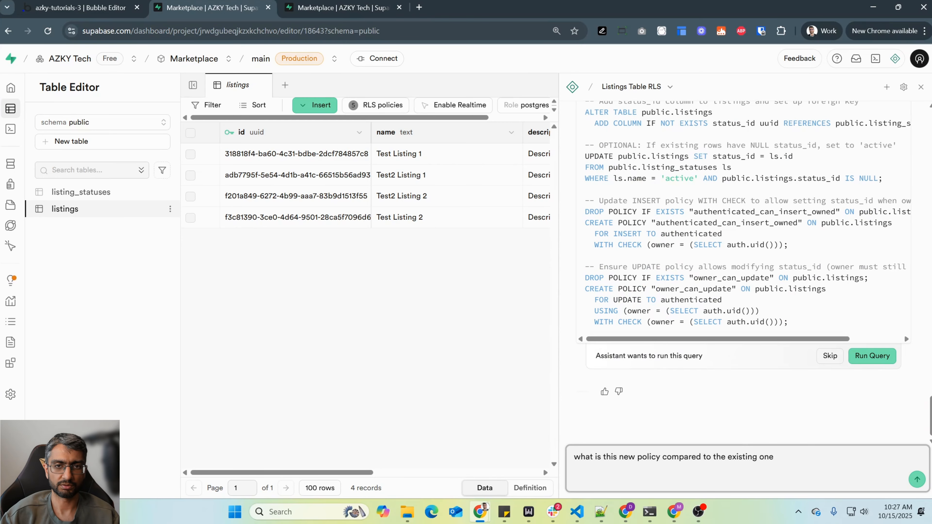
{"action": "type", "text": ". is it needed"}
{"action": "key", "text": "Return"}
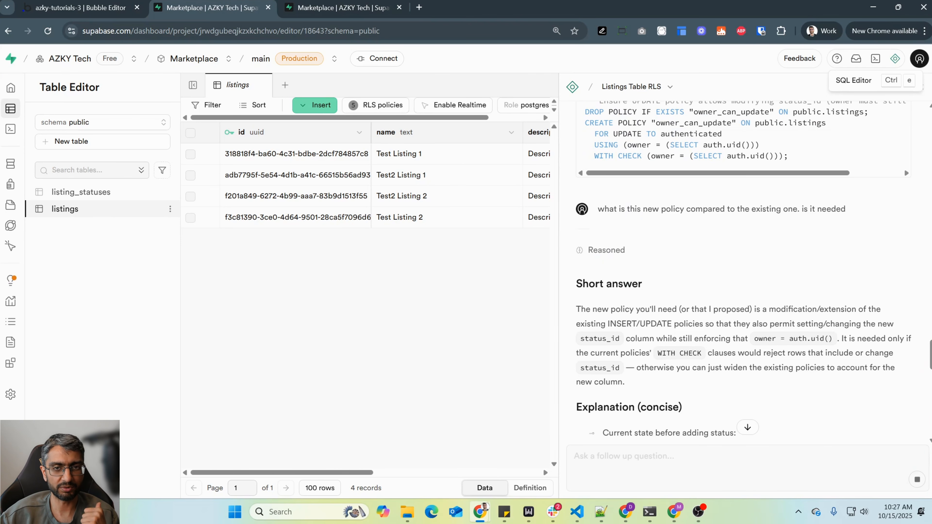
- Read the assistant's explanation of the policy change against the proposed SQL, and look at the listing_statuses and listings tables
{"action": "scroll", "coordinate": [905, 167], "scroll_direction": "down", "scroll_amount": 3}
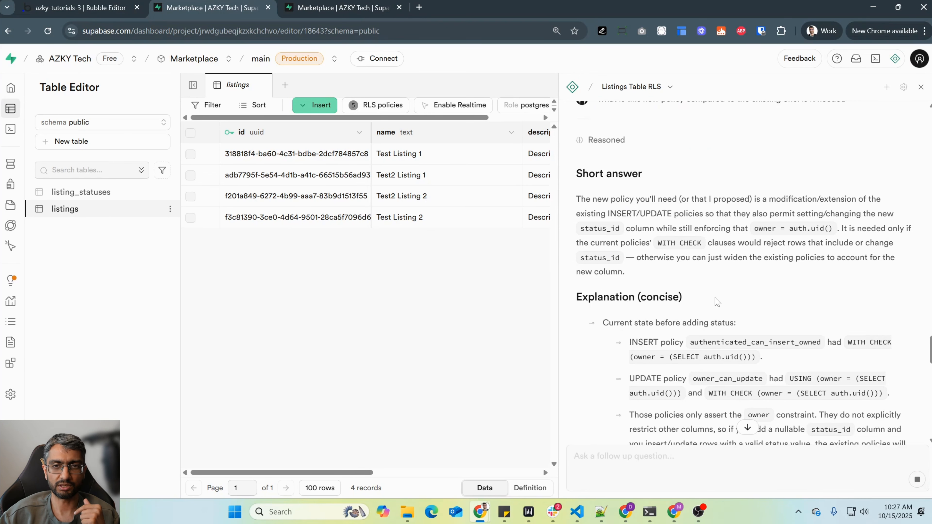
{"action": "scroll", "coordinate": [904, 142], "scroll_direction": "up", "scroll_amount": 5}
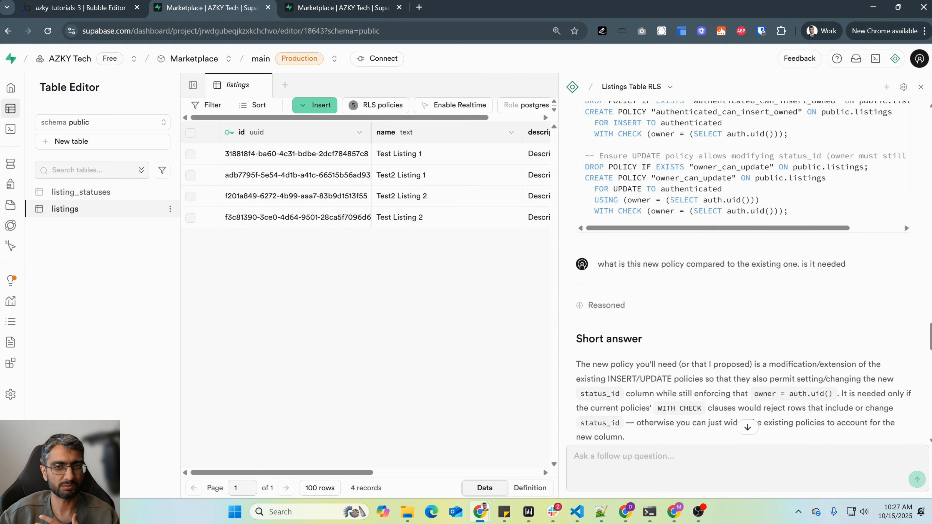
{"action": "scroll", "coordinate": [904, 222], "scroll_direction": "down", "scroll_amount": 4}
{"action": "scroll", "coordinate": [697, 300], "scroll_direction": "up", "scroll_amount": 5}
{"action": "scroll", "coordinate": [697, 300], "scroll_direction": "up", "scroll_amount": 2}
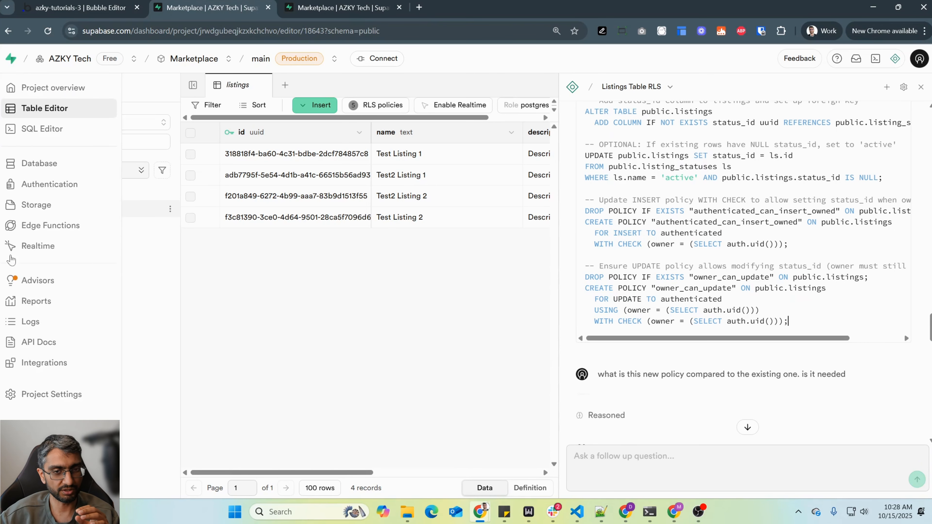
{"action": "left_click", "coordinate": [110, 196]}
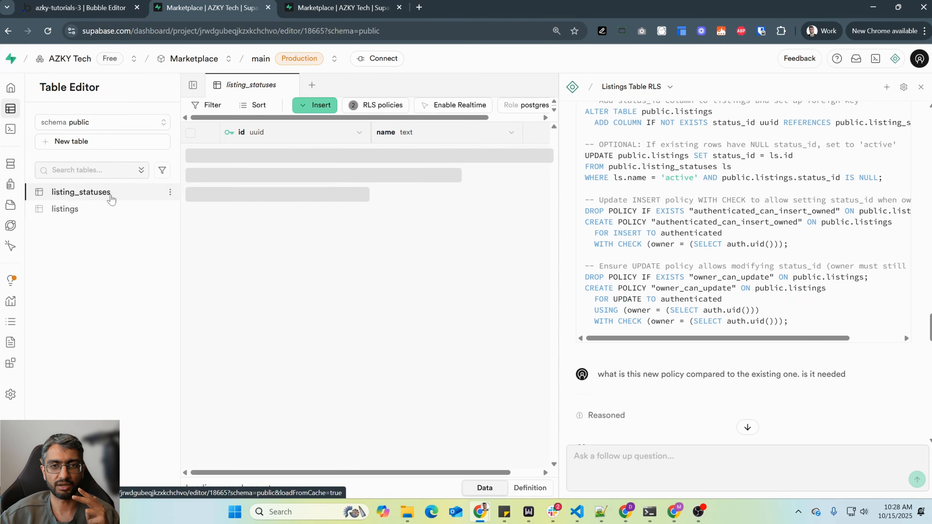
{"action": "left_click", "coordinate": [65, 209]}
- Read the assistant's recommendation on adding status_id and on whether to change the existing RLS policies
{"action": "scroll", "coordinate": [777, 197], "scroll_direction": "down", "scroll_amount": 10}
{"action": "scroll", "coordinate": [777, 197], "scroll_direction": "down", "scroll_amount": 6}
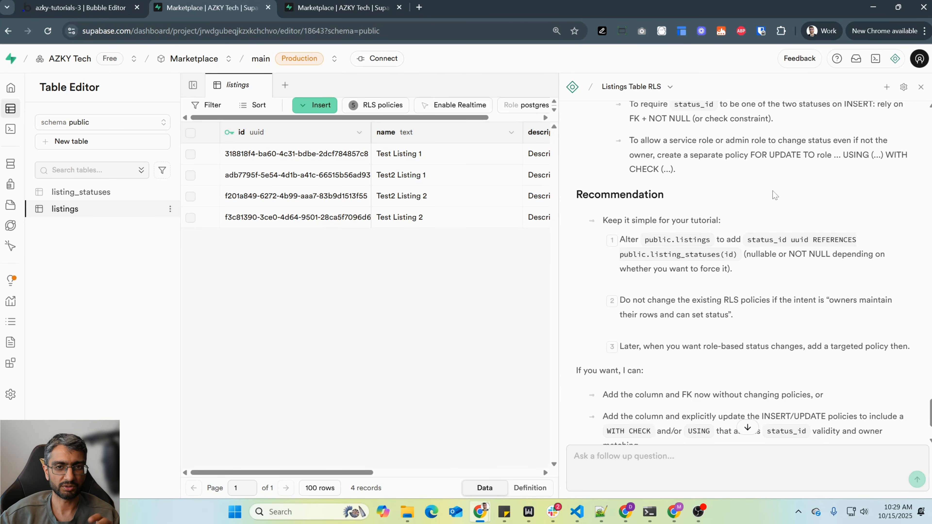
{"action": "left_click_drag", "start_coordinate": [603, 220], "coordinate": [741, 271]}
{"action": "left_click", "coordinate": [741, 268]}
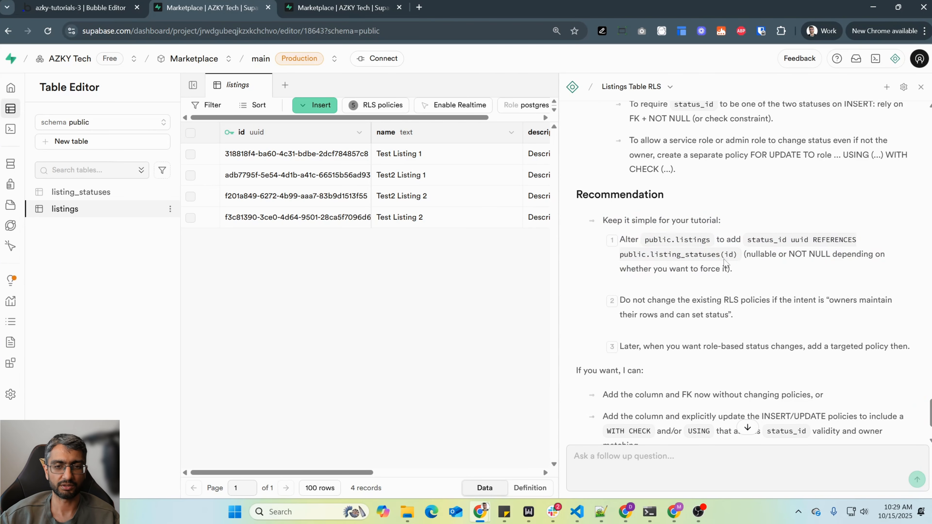
- Reply "1" to the assistant to choose adding the column and foreign key without changing policies
{"action": "scroll", "coordinate": [734, 367], "scroll_direction": "down", "scroll_amount": 2}
{"action": "left_click", "coordinate": [648, 461]}
{"action": "type", "text": "1"}
{"action": "key", "text": "Return"}
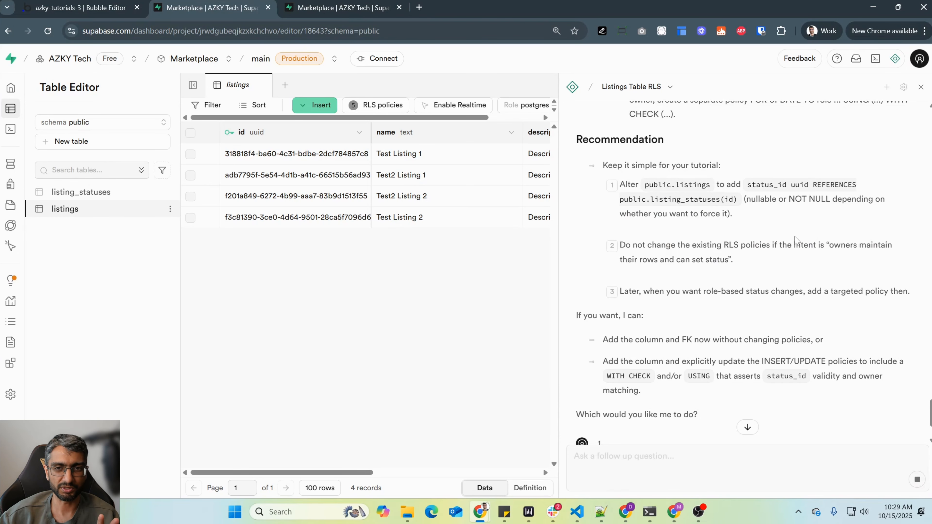
- Examine the revised ADD_STATUS_TO_LISTINGS SQL, including its statement that creates an index on status_id
{"action": "scroll", "coordinate": [789, 257], "scroll_direction": "down", "scroll_amount": 5}
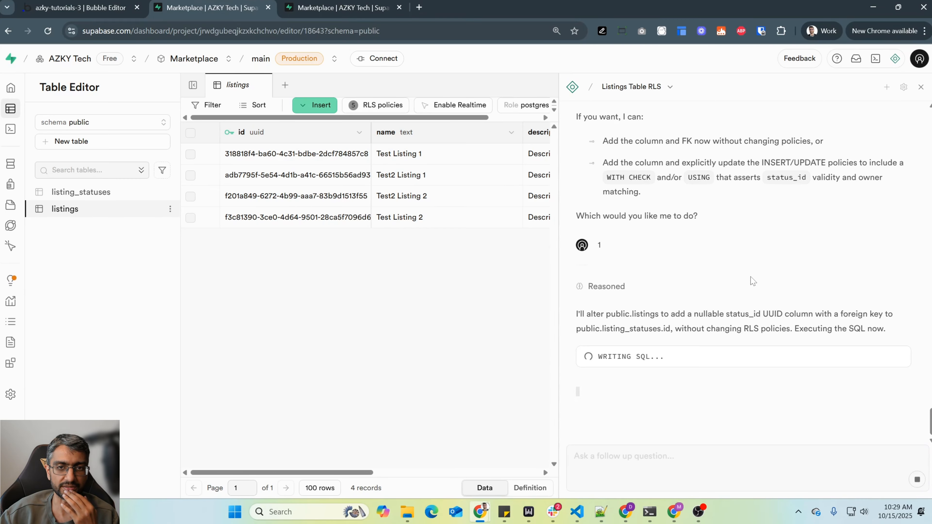
{"action": "mouse_move", "coordinate": [654, 339]}
{"action": "left_mouse_down"}
{"action": "mouse_move", "coordinate": [799, 337]}
{"action": "mouse_move", "coordinate": [651, 343]}
{"action": "left_mouse_up"}
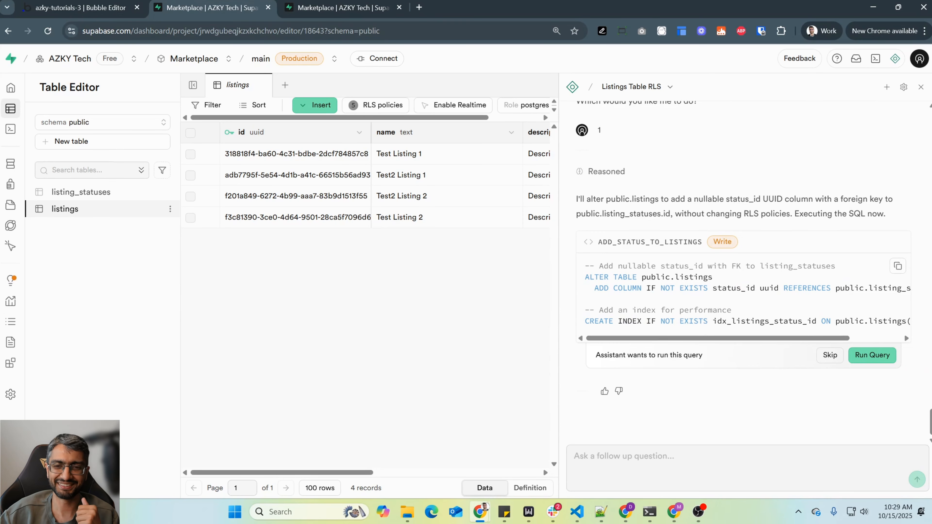
{"action": "left_click_drag", "start_coordinate": [585, 310], "coordinate": [869, 321]}
{"action": "left_click", "coordinate": [870, 320]}
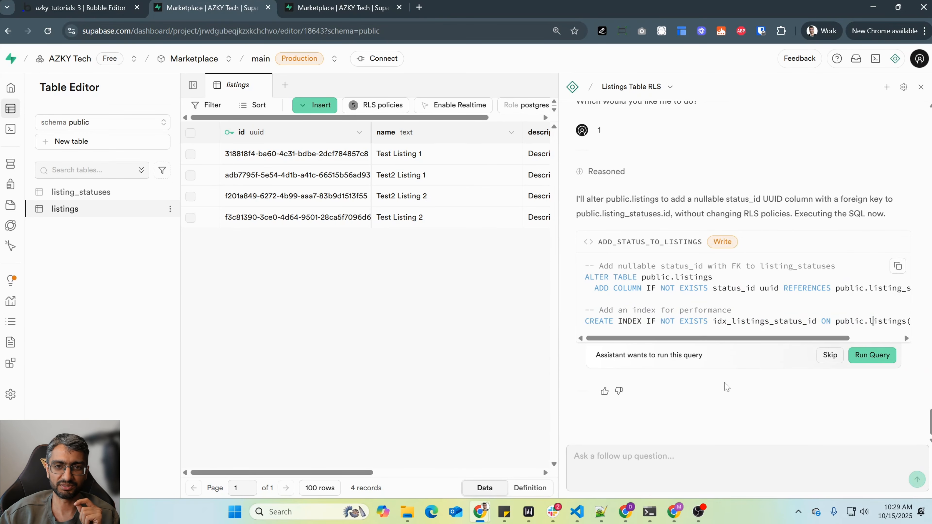
- Send the assistant the follow-up "no indexes for tutorial"
{"action": "left_click", "coordinate": [715, 461]}
{"action": "type", "text": "no indexes f"}
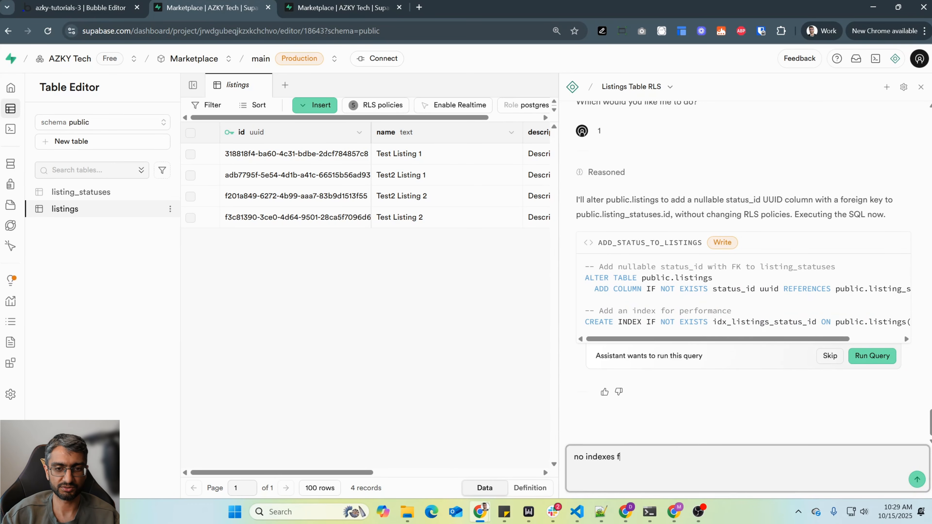
{"action": "type", "text": "or tutorial"}
{"action": "key", "text": "Return"}
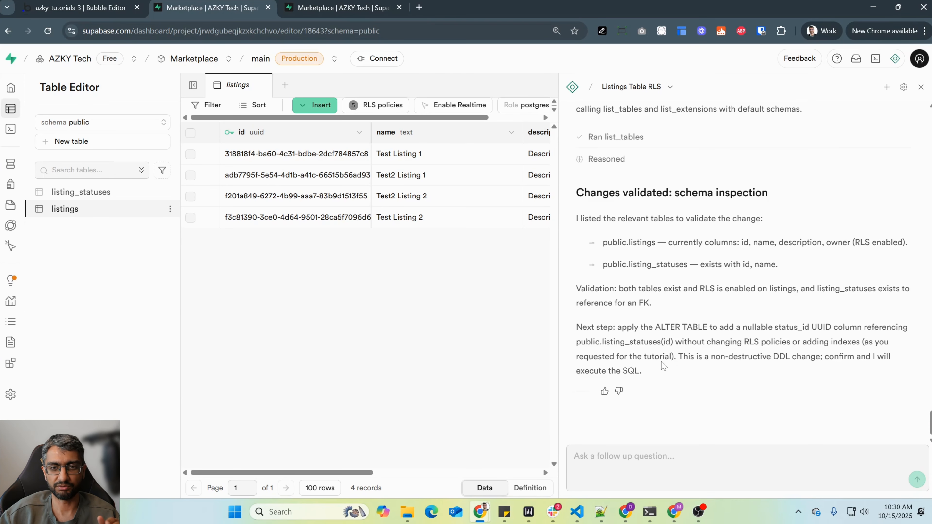
- Review the assistant's schema inspection reply and check the Listing data type in Bubble before returning to Supabase
{"action": "scroll", "coordinate": [664, 365], "scroll_direction": "up", "scroll_amount": 7}
{"action": "left_click_drag", "start_coordinate": [930, 398], "coordinate": [929, 423]}
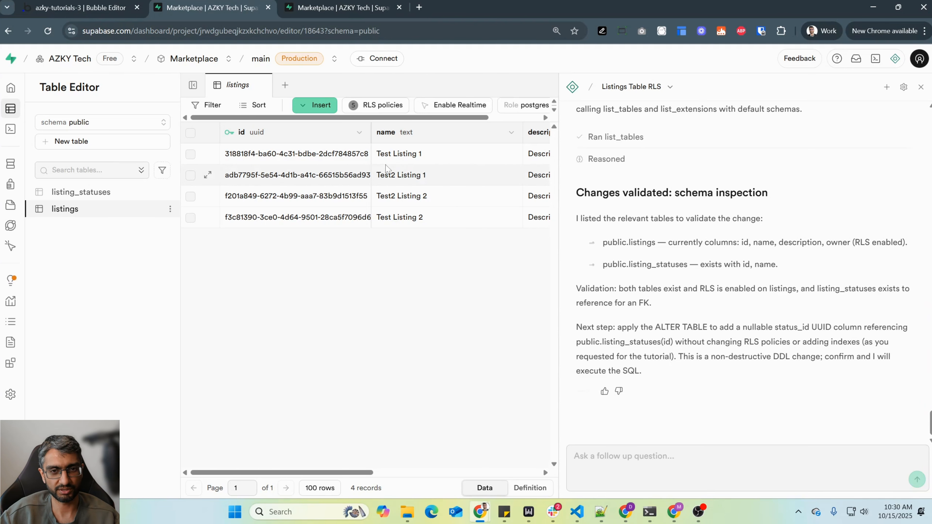
{"action": "left_click", "coordinate": [83, 4]}
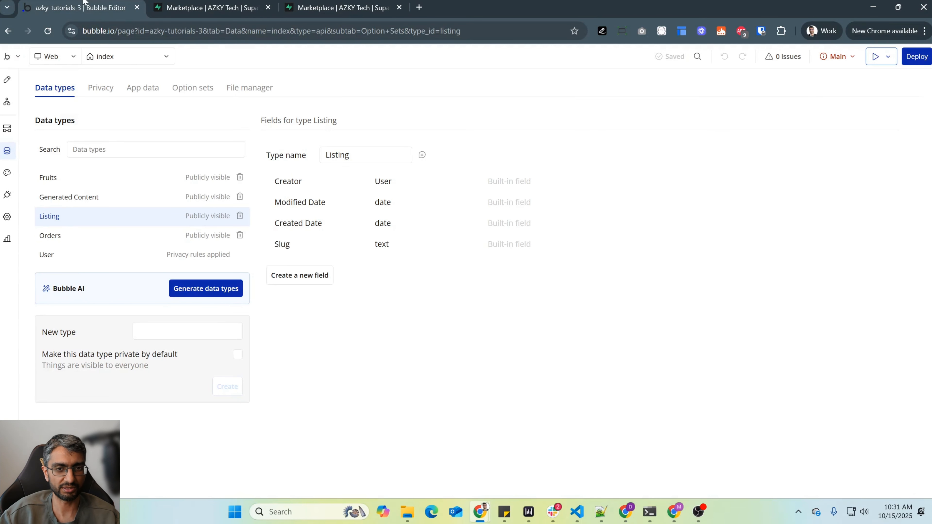
{"action": "left_click", "coordinate": [211, 7]}
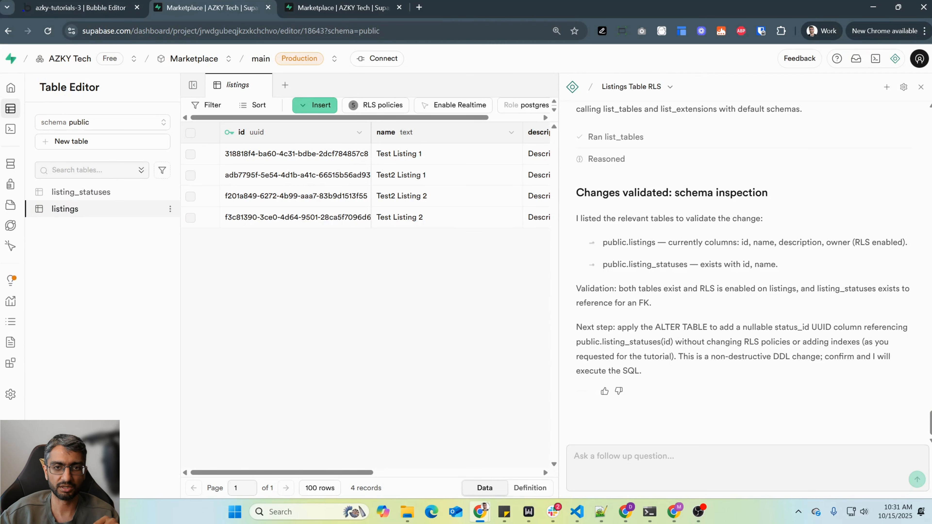
- Open the latest ADD_STATUS_TO_LISTINGS query in the SQL Editor, remove its index comment and CREATE INDEX statement, and run it
{"action": "scroll", "coordinate": [691, 247], "scroll_direction": "up", "scroll_amount": 4}
{"action": "scroll", "coordinate": [690, 246], "scroll_direction": "down", "scroll_amount": 3}
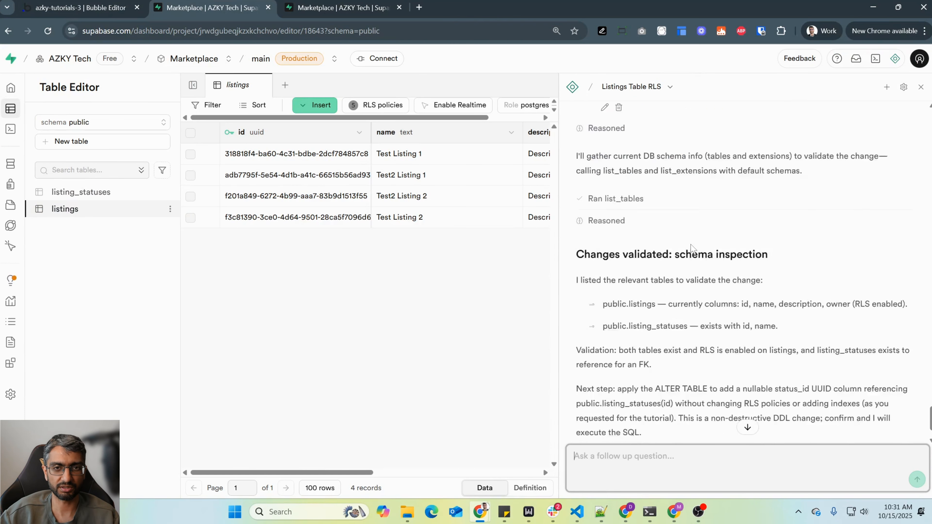
{"action": "scroll", "coordinate": [692, 247], "scroll_direction": "down", "scroll_amount": 2}
{"action": "scroll", "coordinate": [693, 253], "scroll_direction": "up", "scroll_amount": 6}
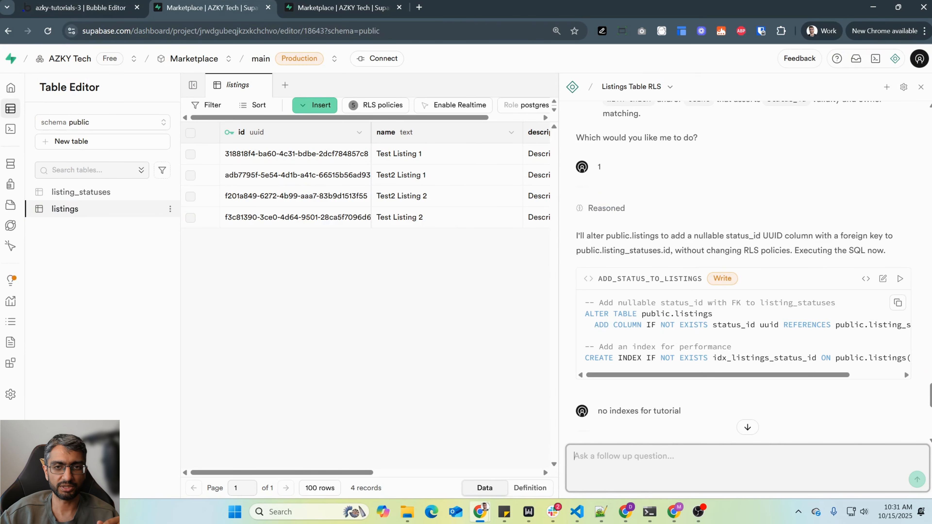
{"action": "left_click", "coordinate": [882, 278]}
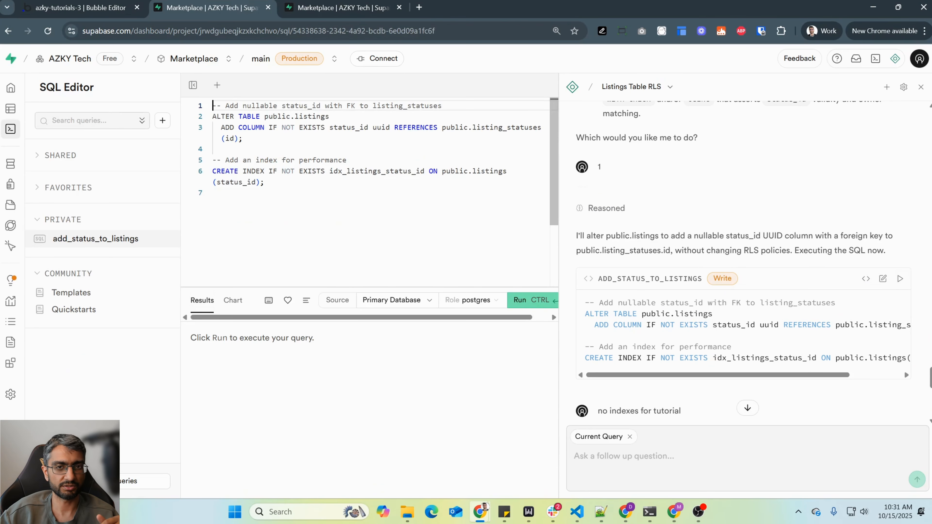
{"action": "left_click_drag", "start_coordinate": [265, 182], "coordinate": [210, 161]}
{"action": "key", "text": "BackSpace"}
{"action": "key", "text": "BackSpace"}
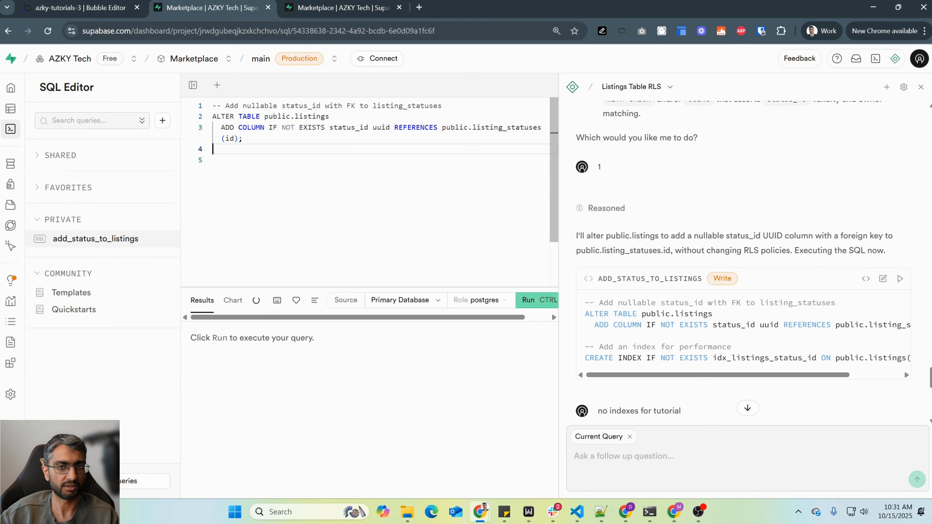
{"action": "key", "text": "ctrl+Return"}
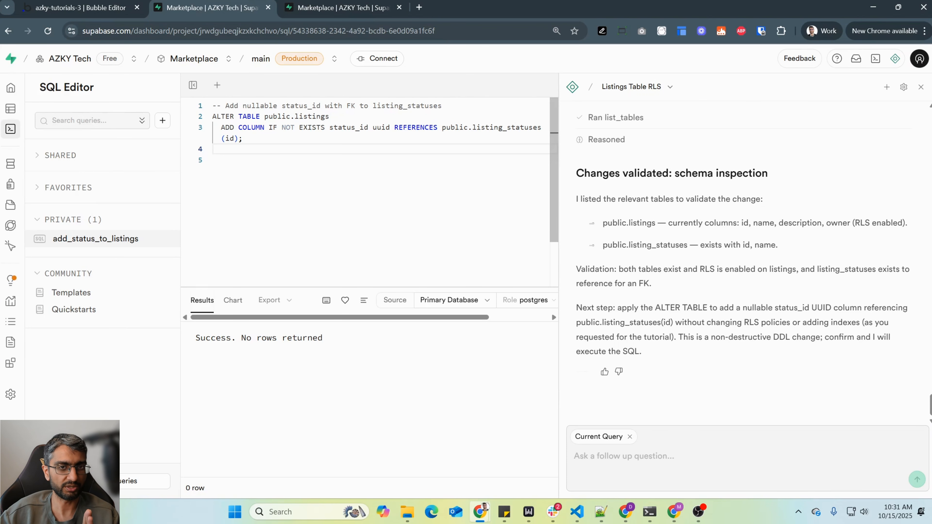
- Open the listings table and inspect the new status_id column for its rows
{"action": "left_click", "coordinate": [14, 109]}
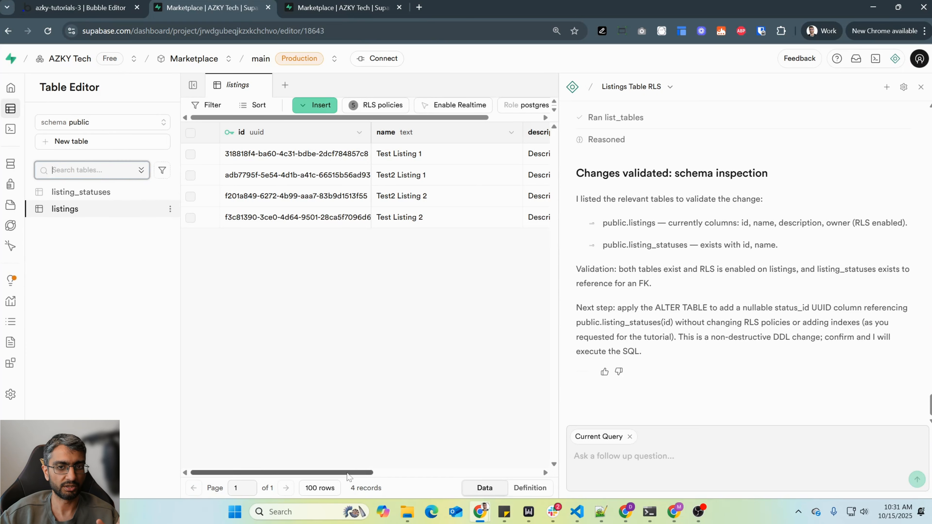
{"action": "scroll", "coordinate": [367, 147], "scroll_direction": "right", "scroll_amount": 8}
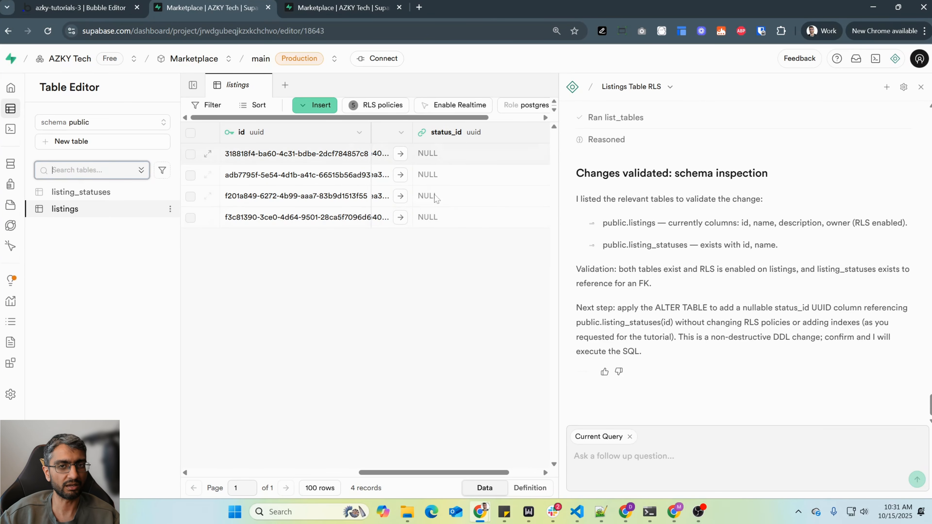
{"action": "scroll", "coordinate": [715, 216], "scroll_direction": "up", "scroll_amount": 10}
{"action": "scroll", "coordinate": [708, 239], "scroll_direction": "down", "scroll_amount": 10}
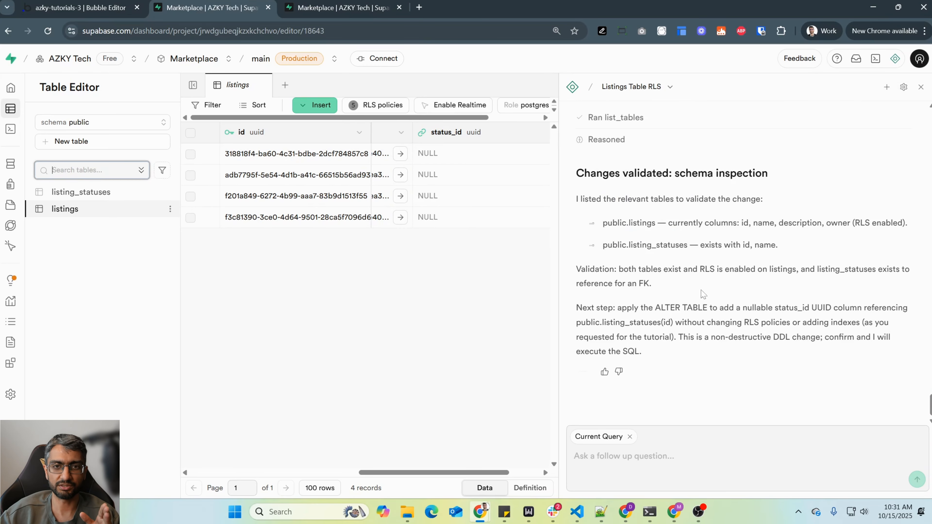
- Close the current assistant conversation and start a new one beside the listings table
{"action": "left_click", "coordinate": [921, 87]}
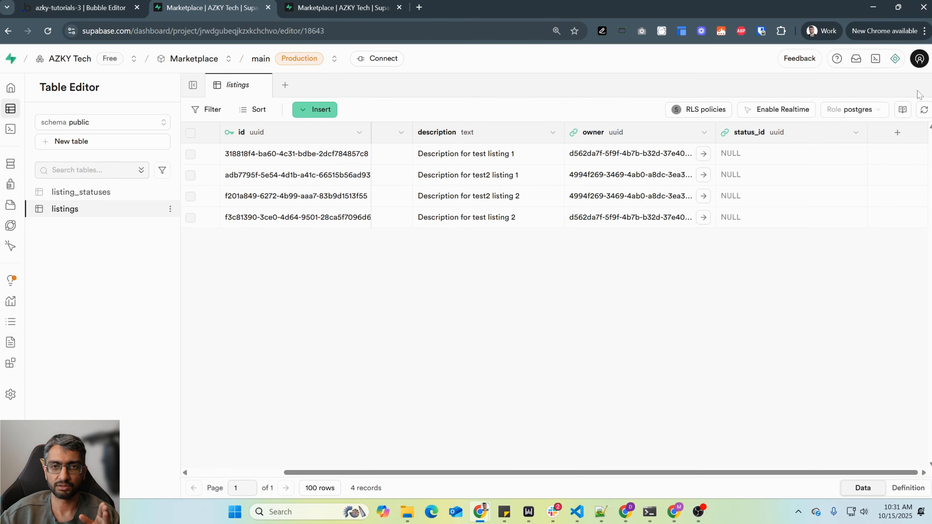
{"action": "left_click", "coordinate": [895, 58]}
{"action": "left_click", "coordinate": [886, 86]}
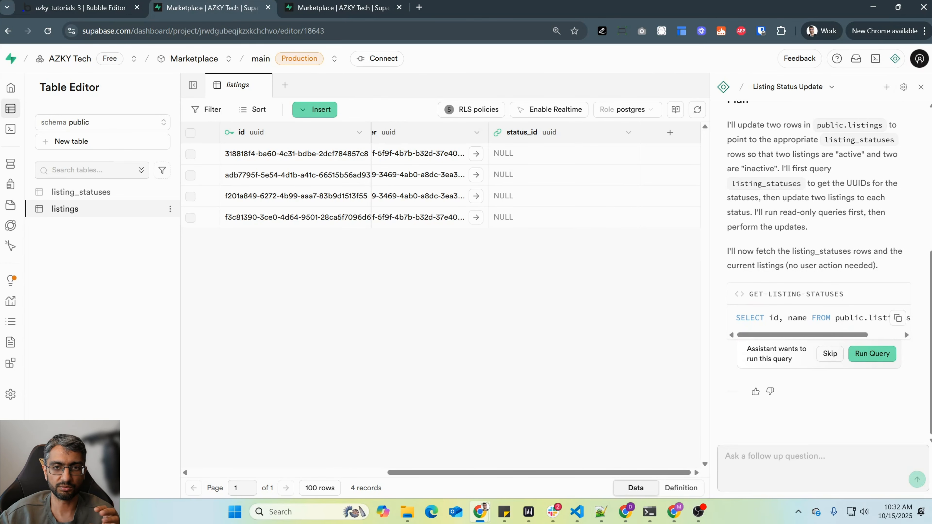
- Run the assistant's GET-LISTING-STATUSES and GET-LISTINGS queries to fetch the status rows and current listings
{"action": "left_click", "coordinate": [873, 354]}
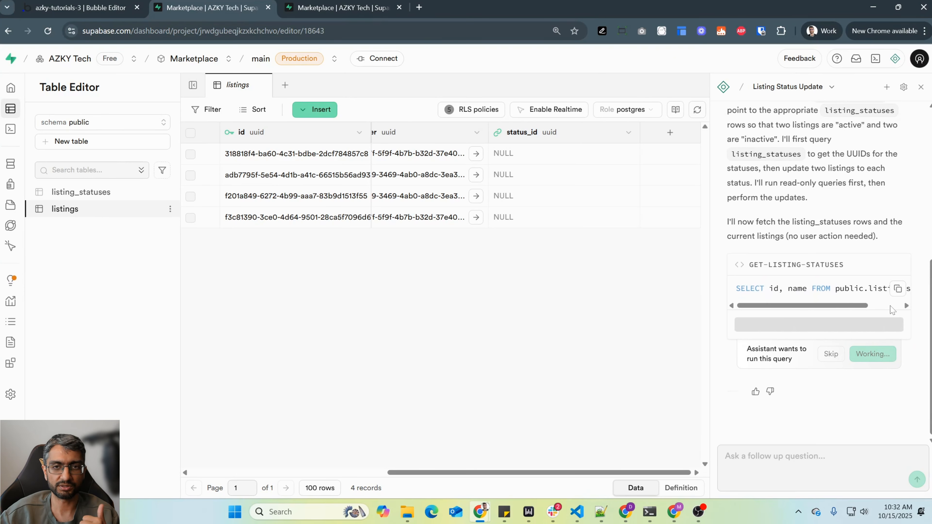
{"action": "left_click_drag", "start_coordinate": [845, 369], "coordinate": [807, 364]}
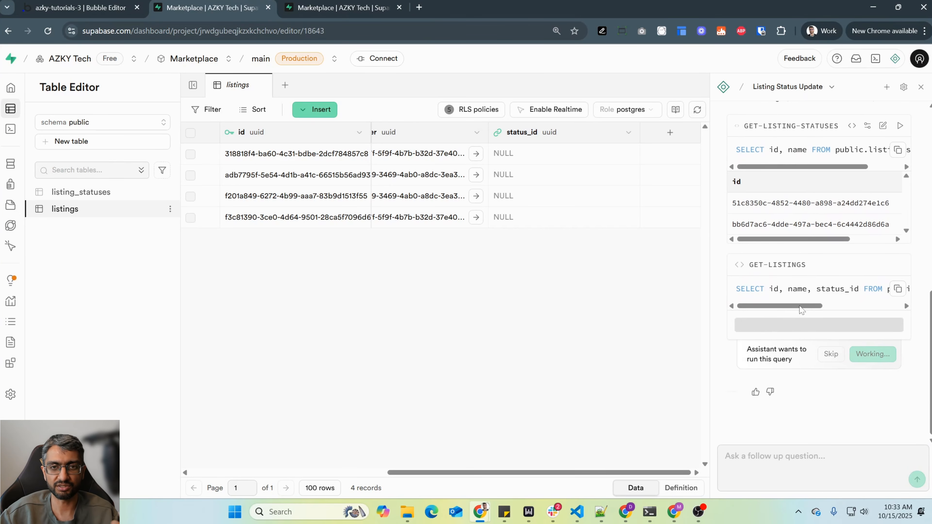
{"action": "left_click_drag", "start_coordinate": [797, 364], "coordinate": [868, 368]}
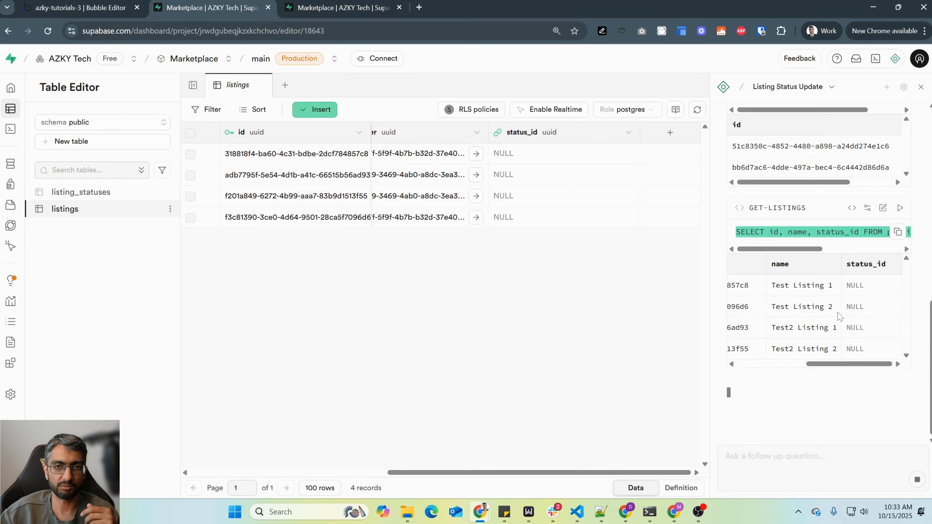
- Review the assistant's proposed status assignments in a wider chat area and reply "yes" to approve them
{"action": "scroll", "coordinate": [868, 367], "scroll_direction": "up", "scroll_amount": 6}
{"action": "scroll", "coordinate": [802, 156], "scroll_direction": "up", "scroll_amount": 7}
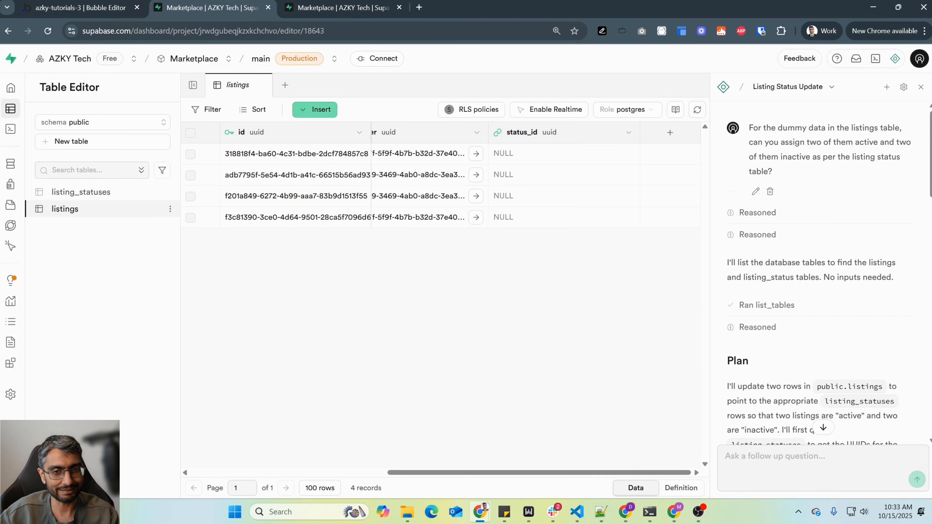
{"action": "scroll", "coordinate": [795, 180], "scroll_direction": "down", "scroll_amount": 15}
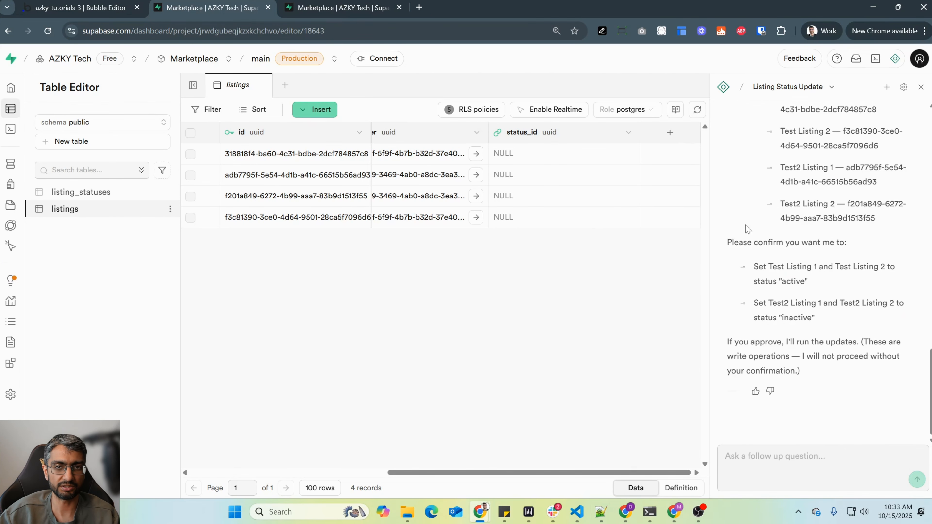
{"action": "left_click_drag", "start_coordinate": [712, 207], "coordinate": [560, 207]}
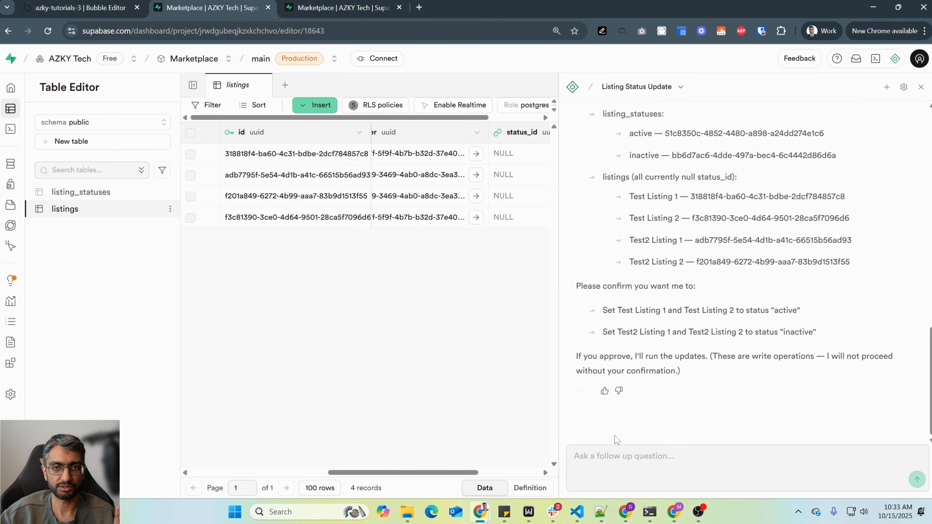
{"action": "left_click", "coordinate": [620, 457]}
{"action": "type", "text": "yes"}
{"action": "key", "text": "Return"}
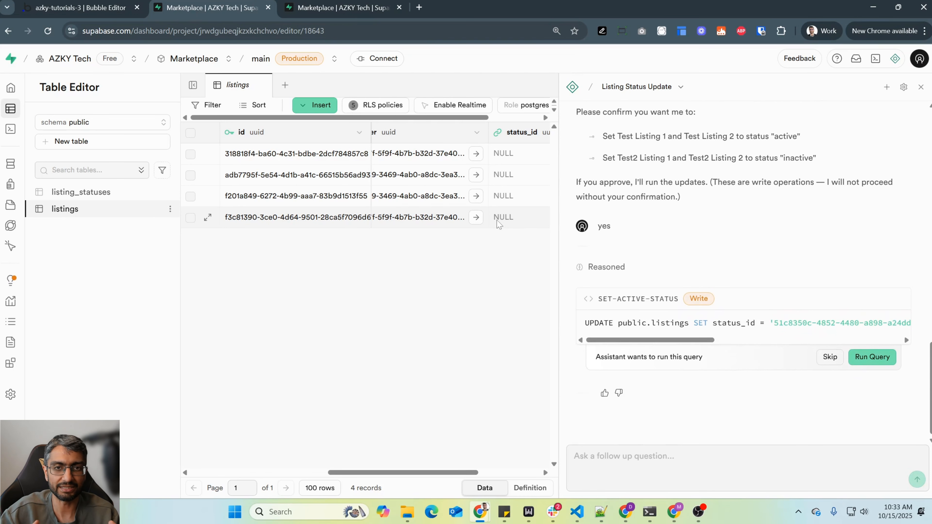
- Run the SET-ACTIVE-STATUS and SET-INACTIVE-STATUS updates and inspect the status_id column of the listings table
{"action": "left_click", "coordinate": [866, 353]}
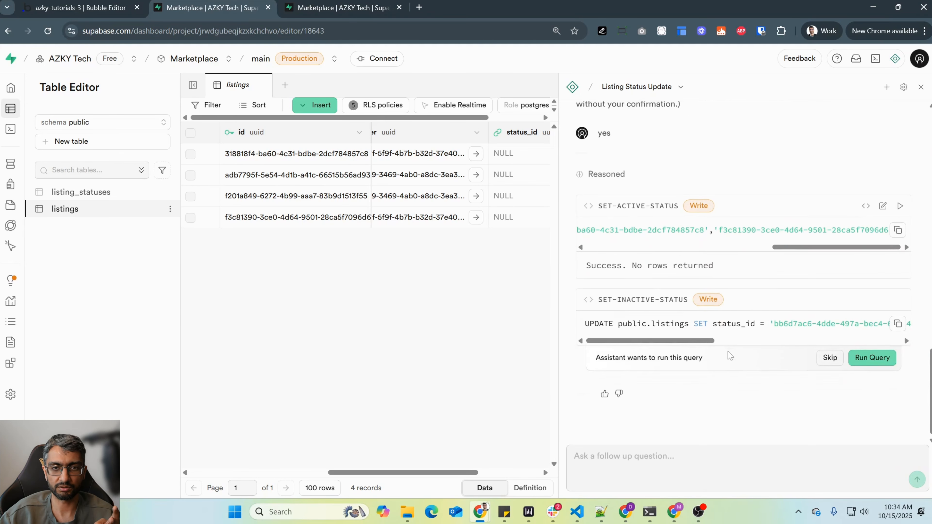
{"action": "left_click", "coordinate": [869, 356]}
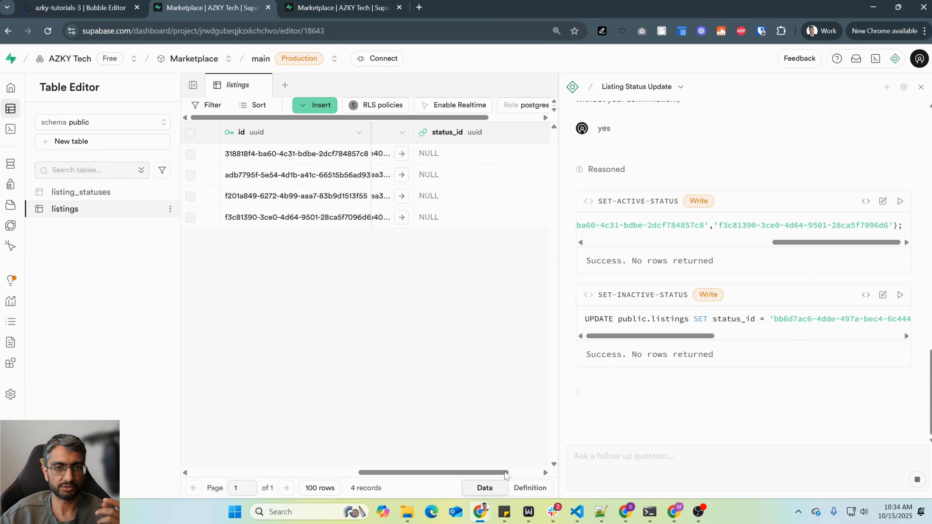
{"action": "scroll", "coordinate": [502, 246], "scroll_direction": "right", "scroll_amount": 3}
{"action": "left_click_drag", "start_coordinate": [557, 164], "coordinate": [709, 164]}
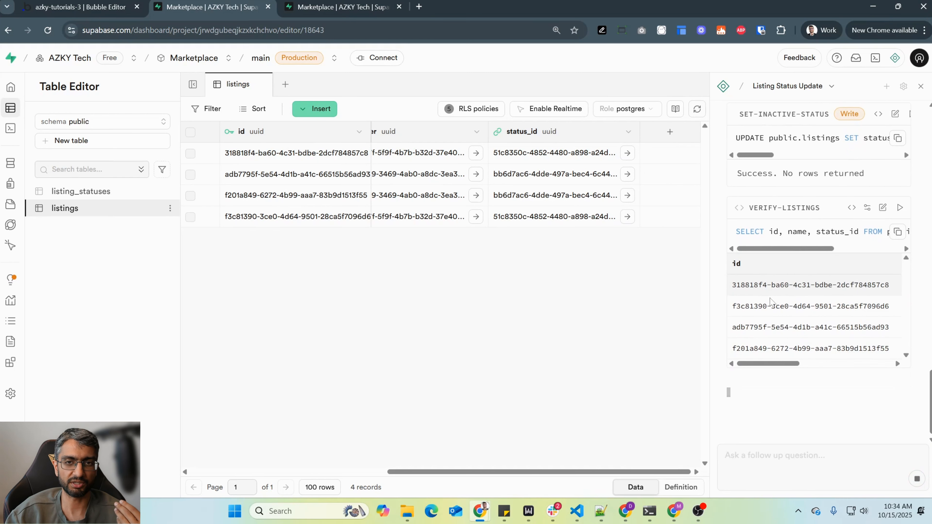
{"action": "mouse_move", "coordinate": [793, 362]}
{"action": "left_mouse_down"}
{"action": "mouse_move", "coordinate": [886, 366]}
{"action": "mouse_move", "coordinate": [794, 365]}
{"action": "left_mouse_up"}
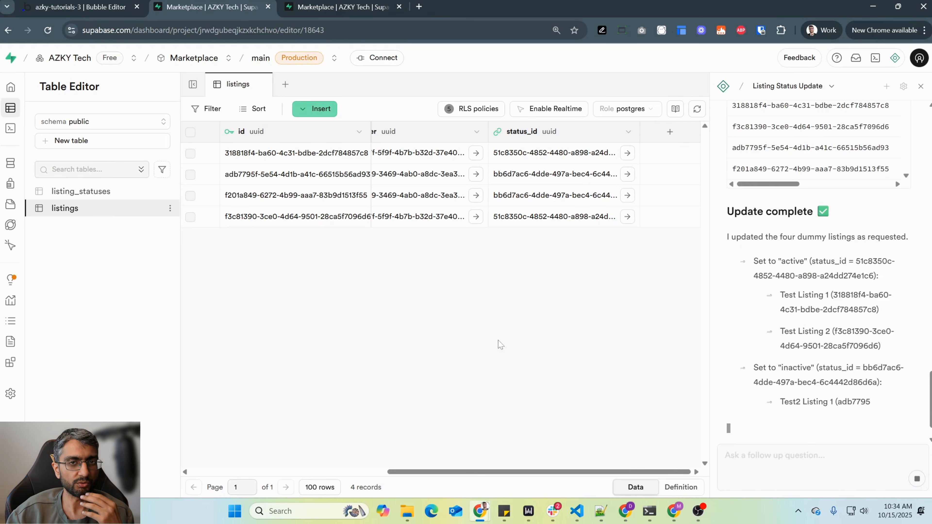
- Check Bubble's option sets, data types and All Listings app data, and compare them with the Supabase listings table
{"action": "left_click", "coordinate": [112, 3]}
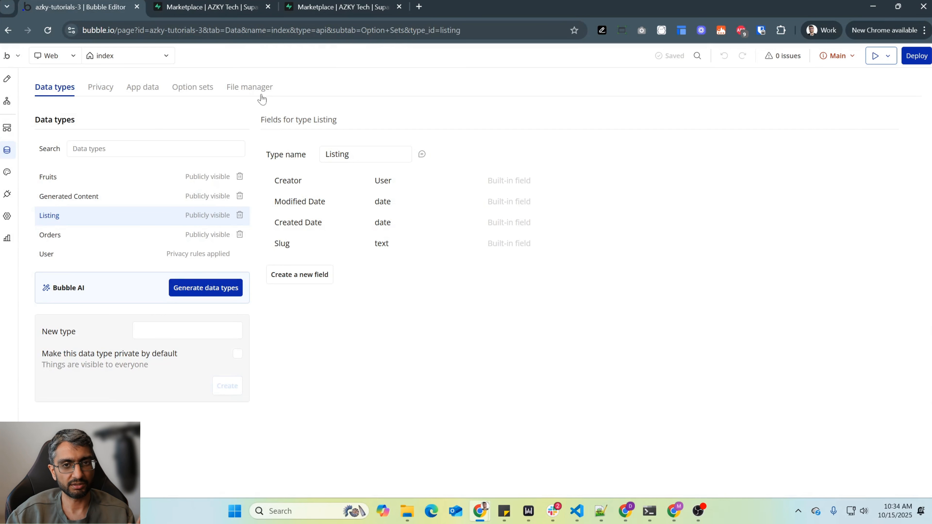
{"action": "left_click", "coordinate": [203, 87]}
{"action": "left_click", "coordinate": [55, 88]}
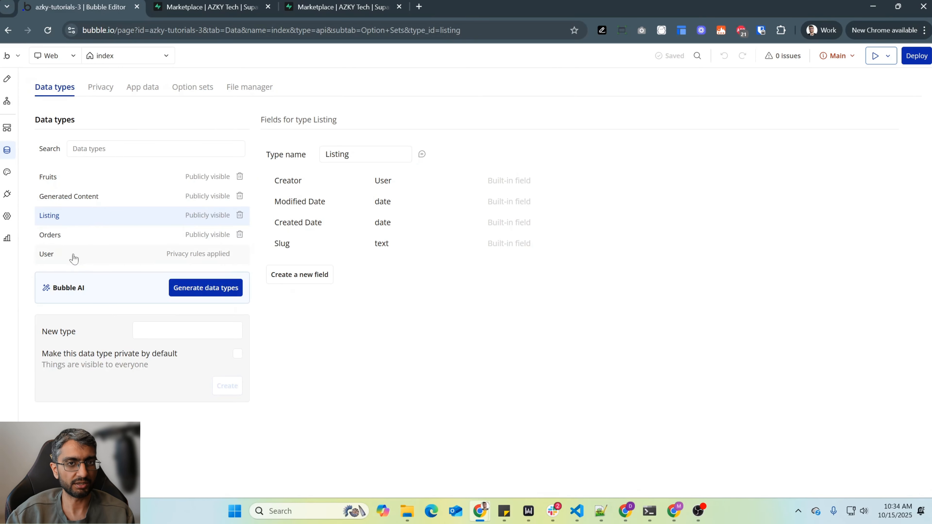
{"action": "left_click", "coordinate": [143, 88]}
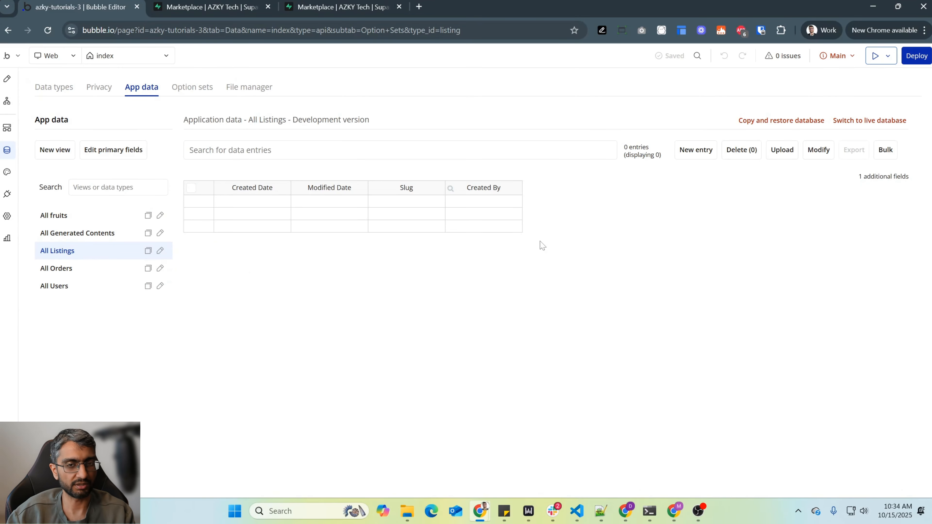
{"action": "left_click", "coordinate": [221, 1]}
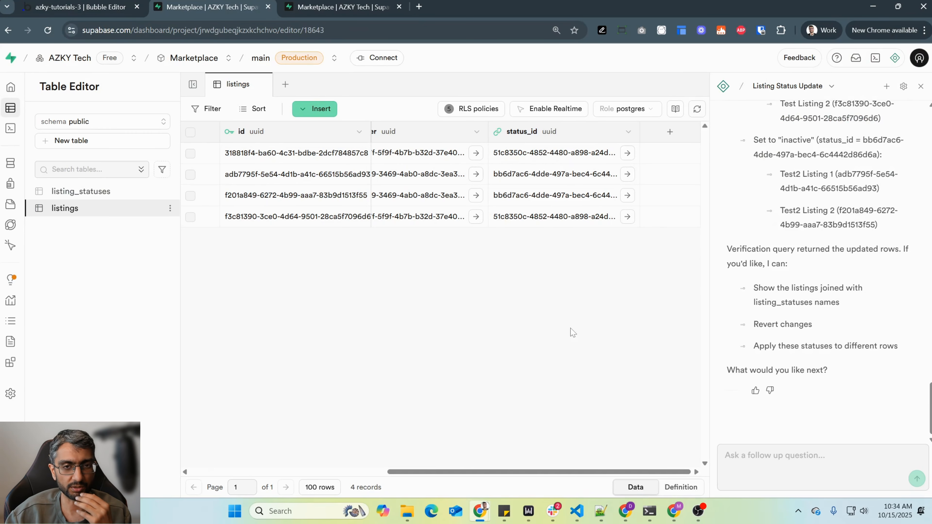
{"action": "left_click", "coordinate": [322, 471]}
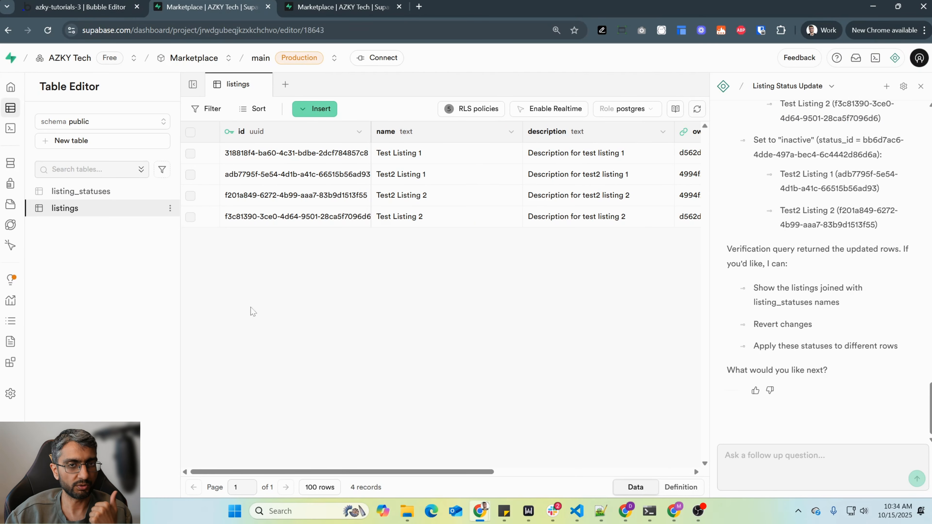
- Switch to Bubble and view the User data type's fields, the option sets and the file manager
{"action": "left_click", "coordinate": [84, 8]}
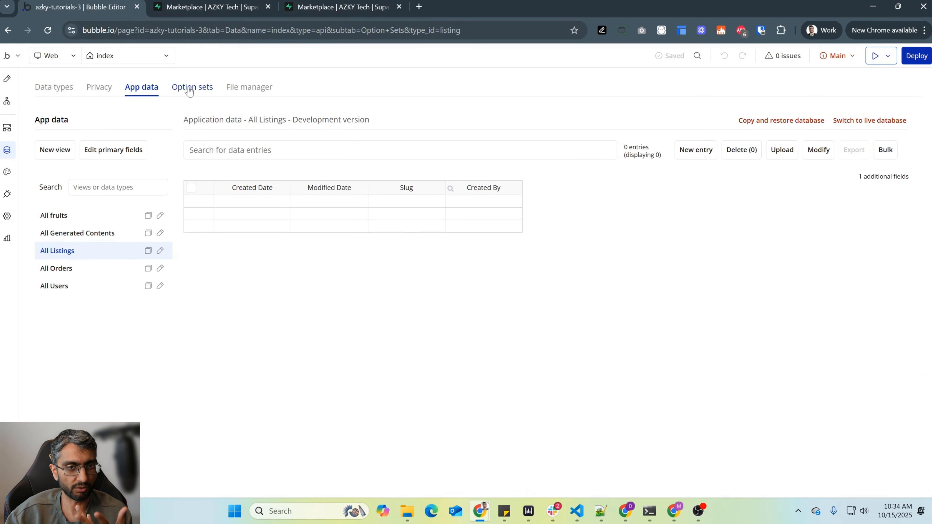
{"action": "left_click", "coordinate": [53, 95]}
{"action": "left_click", "coordinate": [68, 254]}
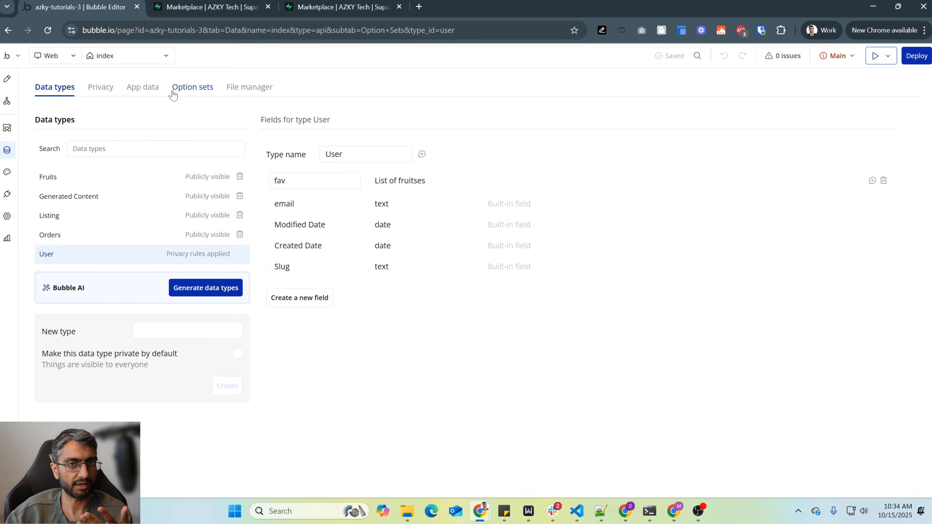
{"action": "left_click", "coordinate": [174, 92]}
{"action": "left_click", "coordinate": [56, 90]}
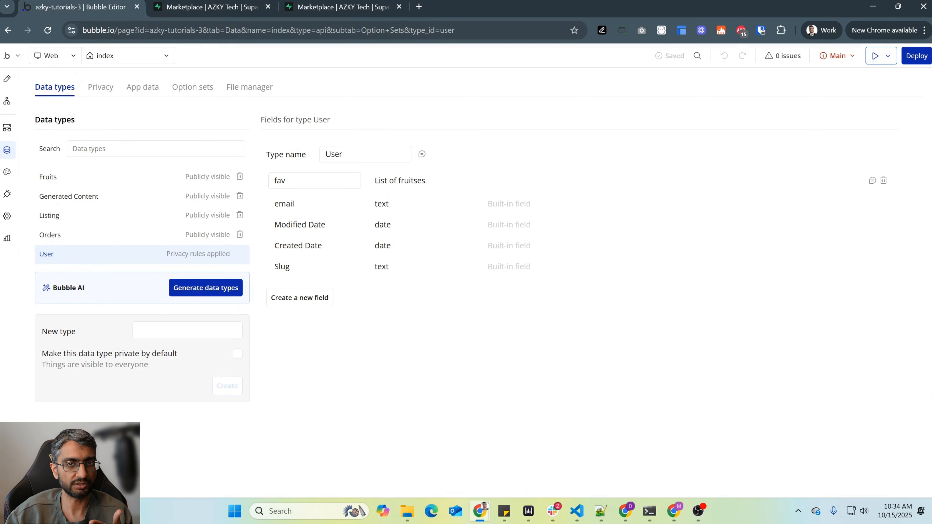
{"action": "left_click", "coordinate": [250, 92]}
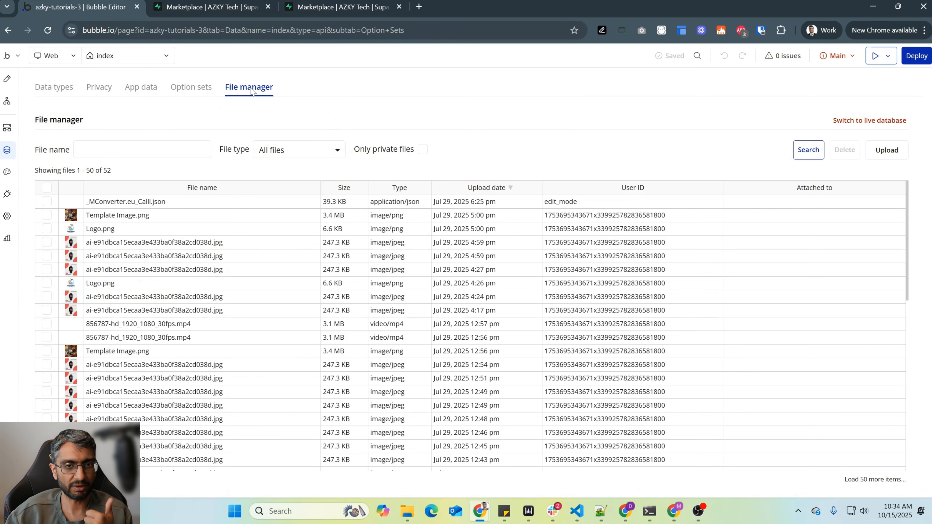
- Open the Marketplace project's Storage section in Supabase and close the assistant
{"action": "left_click", "coordinate": [333, 10]}
{"action": "mouse_move", "coordinate": [20, 176]}
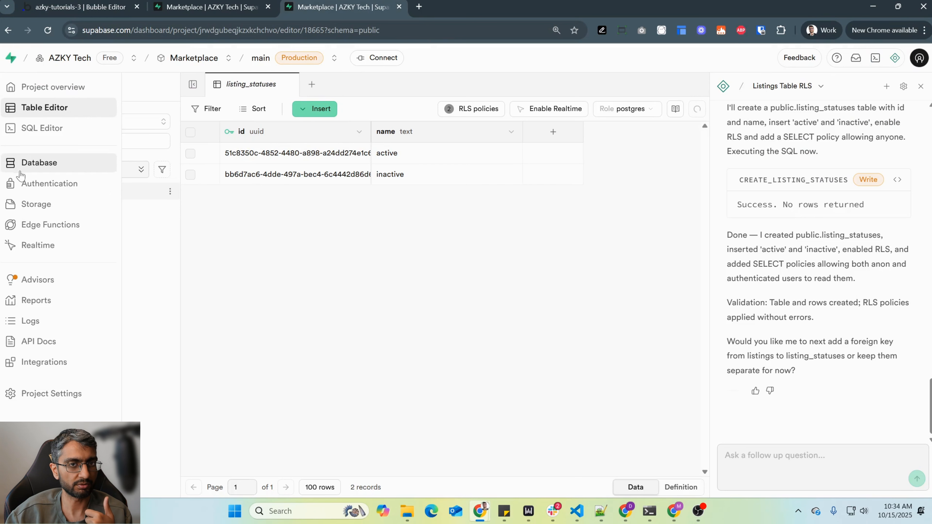
{"action": "left_click", "coordinate": [35, 204]}
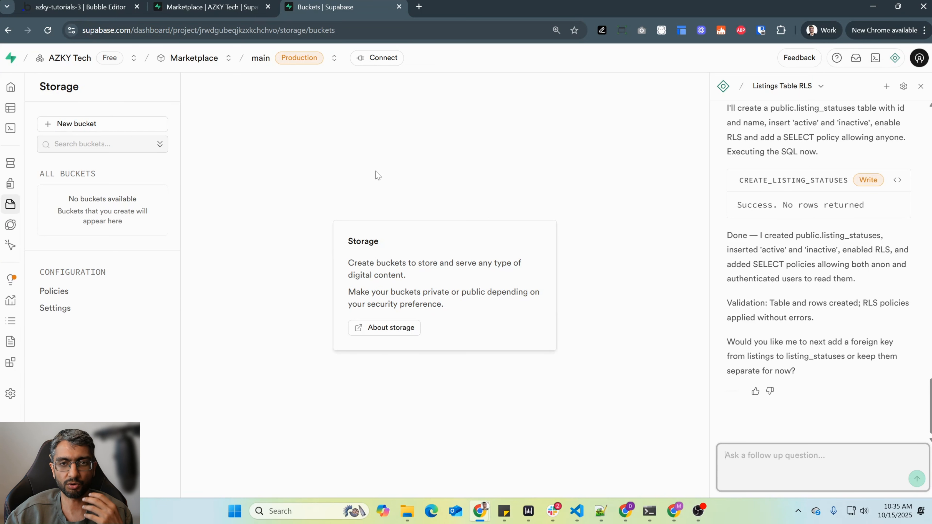
{"action": "left_click", "coordinate": [921, 86]}
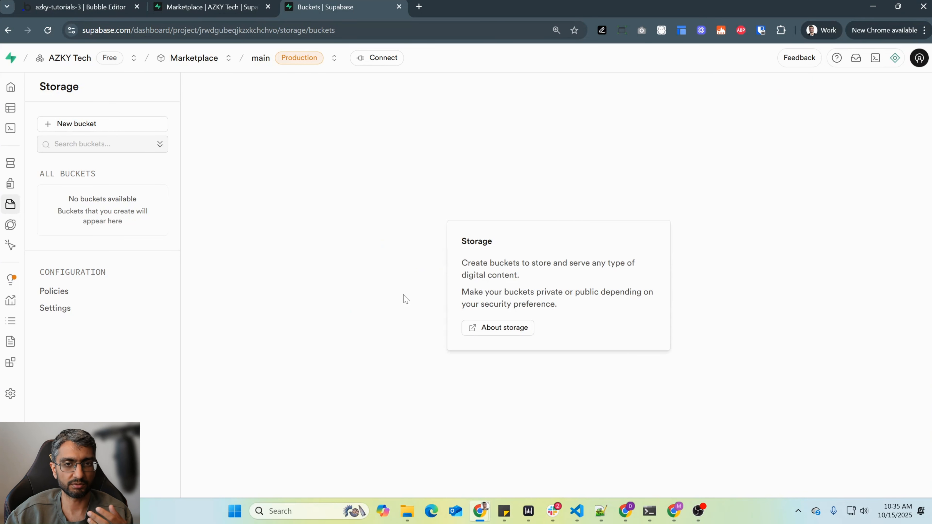
- Examine the new storage bucket's public access, file size and MIME type restriction options, and dismiss the form without creating a bucket
{"action": "left_click", "coordinate": [106, 126]}
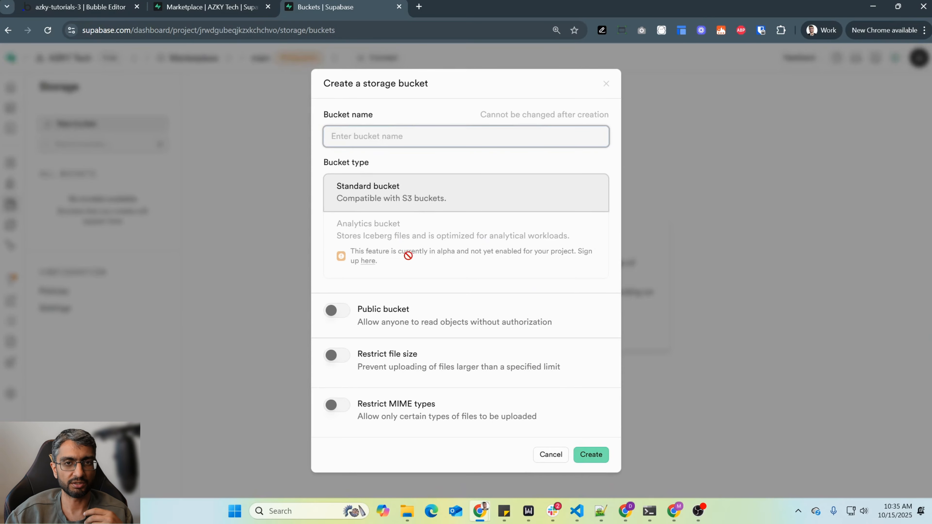
{"action": "left_click", "coordinate": [342, 308]}
{"action": "left_click", "coordinate": [336, 312]}
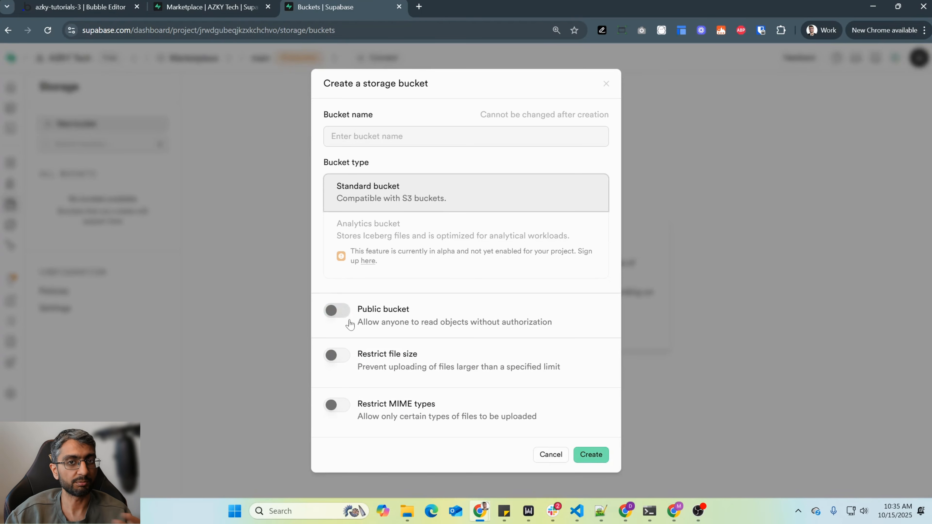
{"action": "left_click", "coordinate": [382, 353]}
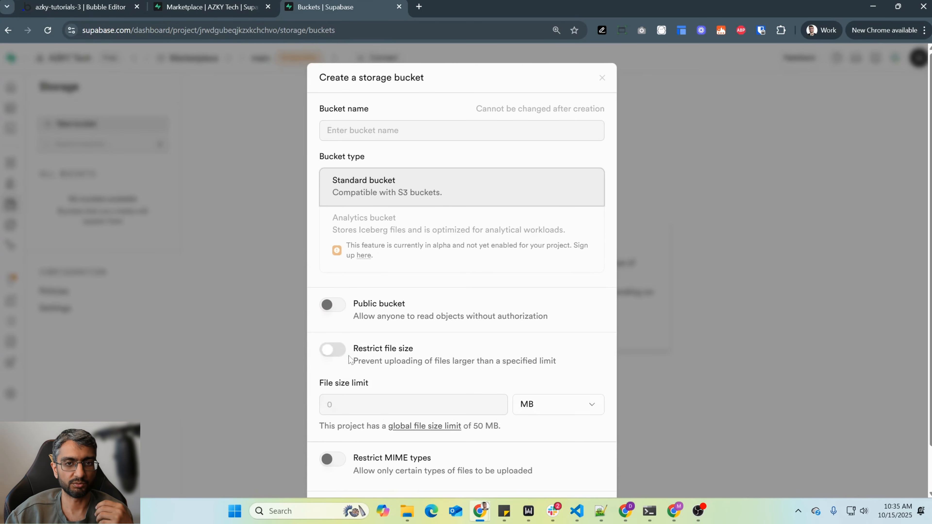
{"action": "left_click", "coordinate": [334, 350]}
{"action": "left_click", "coordinate": [337, 406]}
{"action": "scroll", "coordinate": [396, 430], "scroll_direction": "down", "scroll_amount": 2}
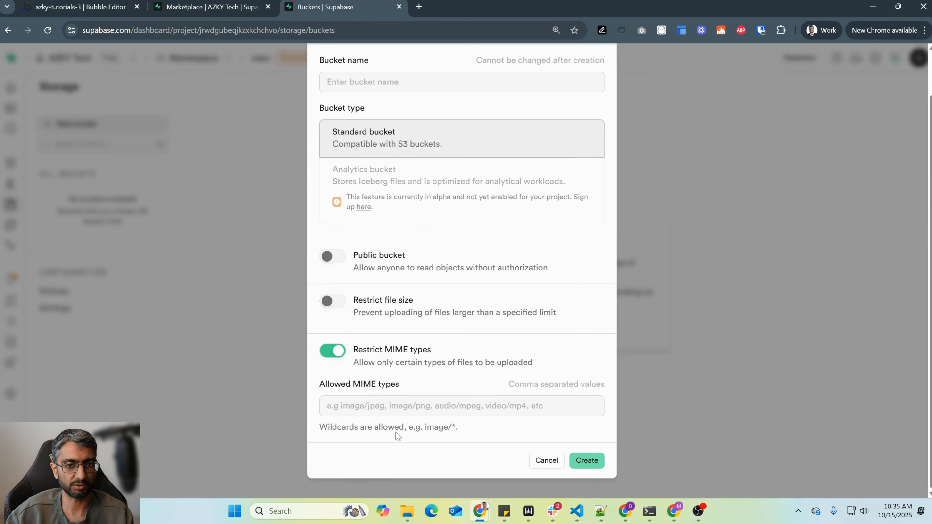
{"action": "left_click_drag", "start_coordinate": [334, 385], "coordinate": [473, 437]}
{"action": "left_click", "coordinate": [484, 436]}
{"action": "scroll", "coordinate": [444, 377], "scroll_direction": "up", "scroll_amount": 2}
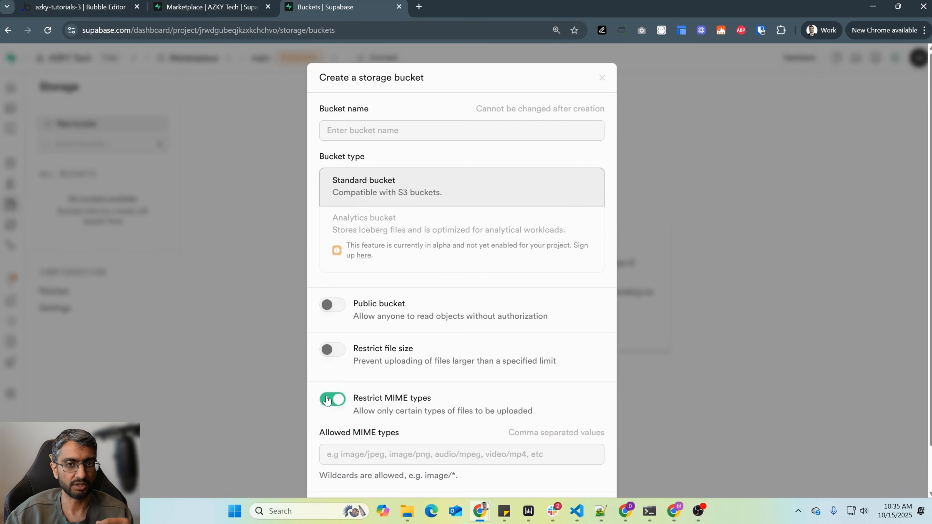
{"action": "left_click", "coordinate": [337, 400]}
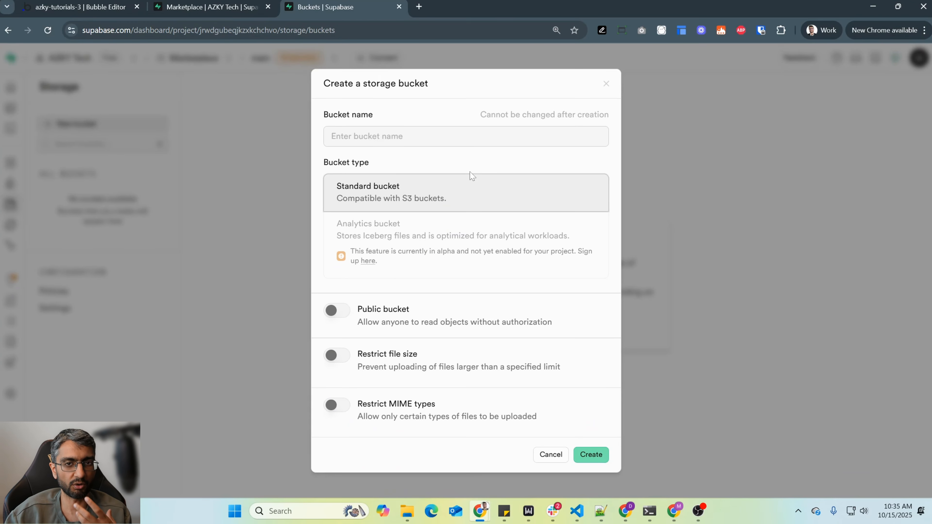
{"action": "left_click", "coordinate": [707, 358]}
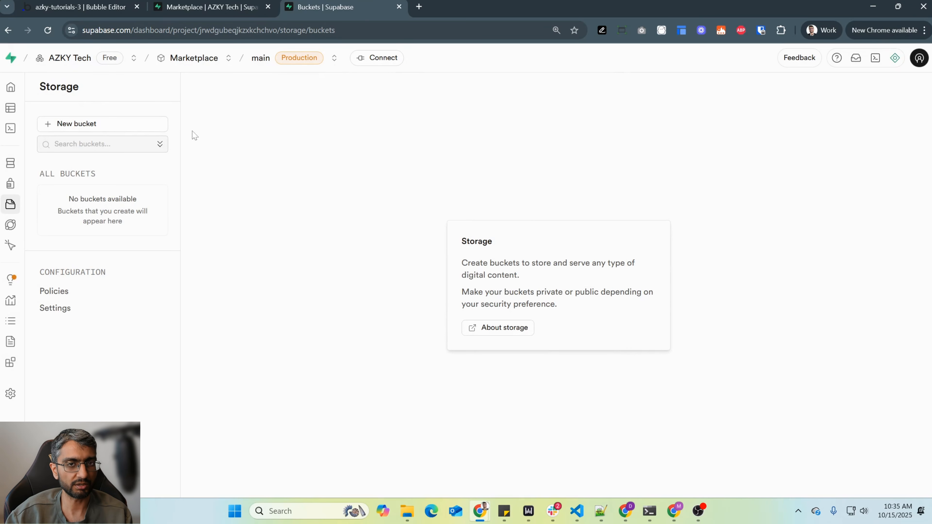
- Review the storage policies page and the storage settings, including the file size limit, S3 connection and access keys
{"action": "left_click", "coordinate": [55, 290]}
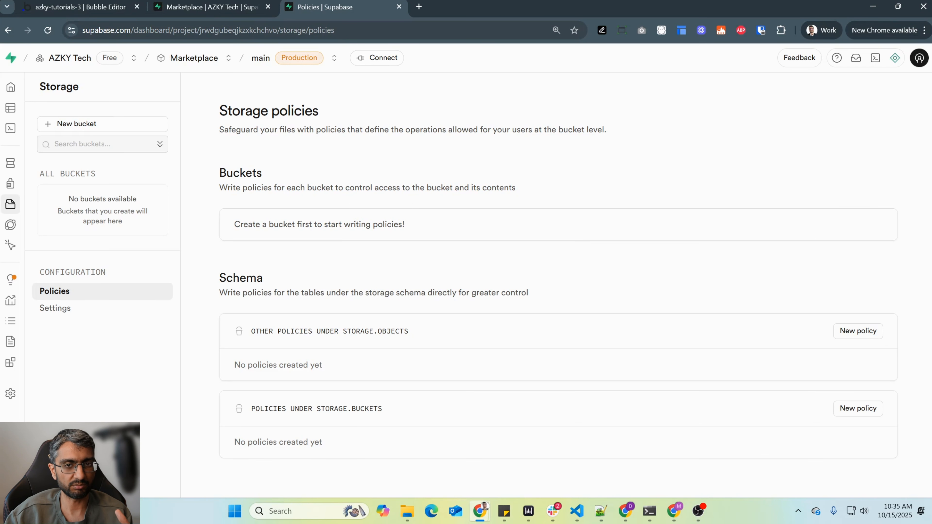
{"action": "left_click_drag", "start_coordinate": [245, 113], "coordinate": [470, 327]}
{"action": "left_click", "coordinate": [447, 197]}
{"action": "left_click", "coordinate": [73, 312]}
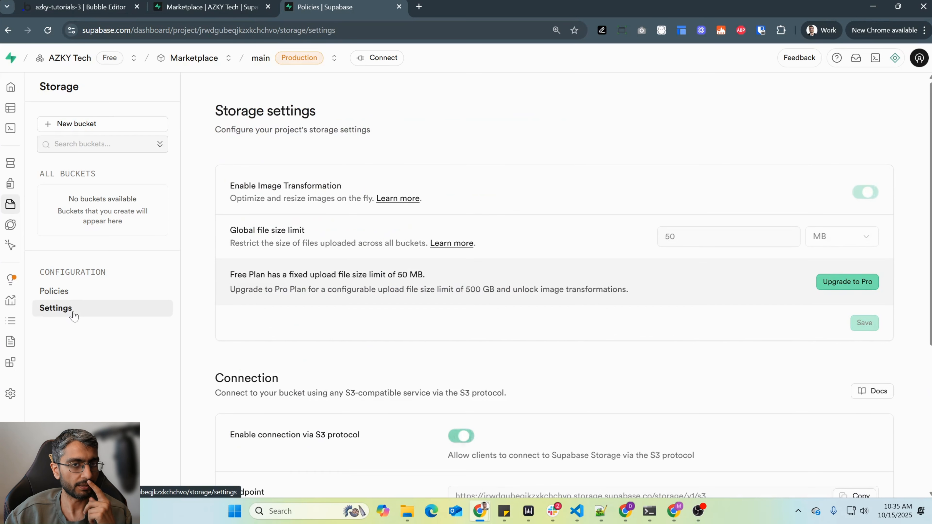
{"action": "scroll", "coordinate": [372, 295], "scroll_direction": "down", "scroll_amount": 5}
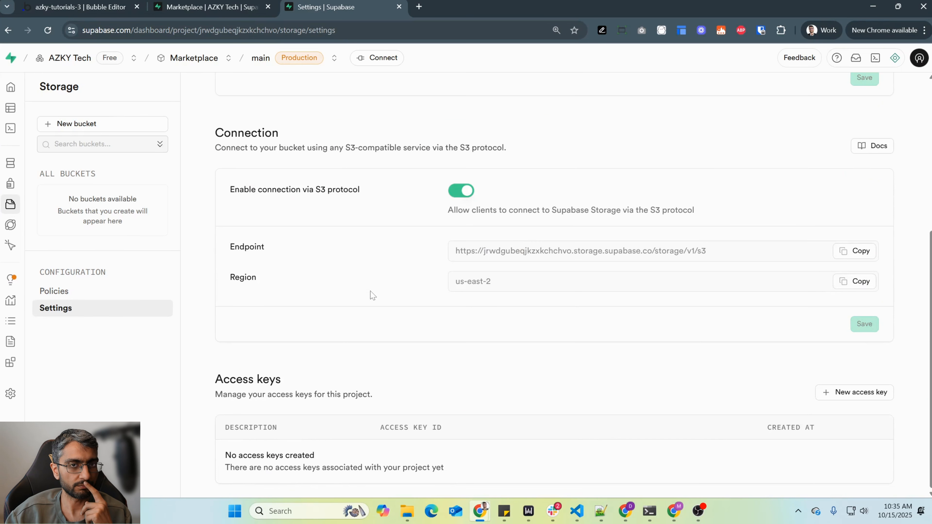
{"action": "scroll", "coordinate": [371, 295], "scroll_direction": "up", "scroll_amount": 5}
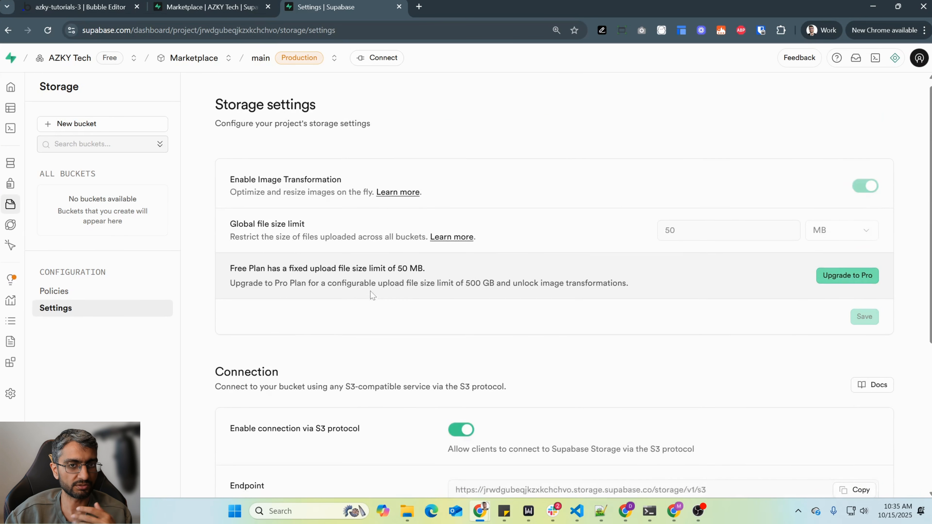
- Open the database schema visualizer, auto-arrange the public schema's tables and move the auth.users.id node down, away from listing_statuses
{"action": "left_click", "coordinate": [16, 170]}
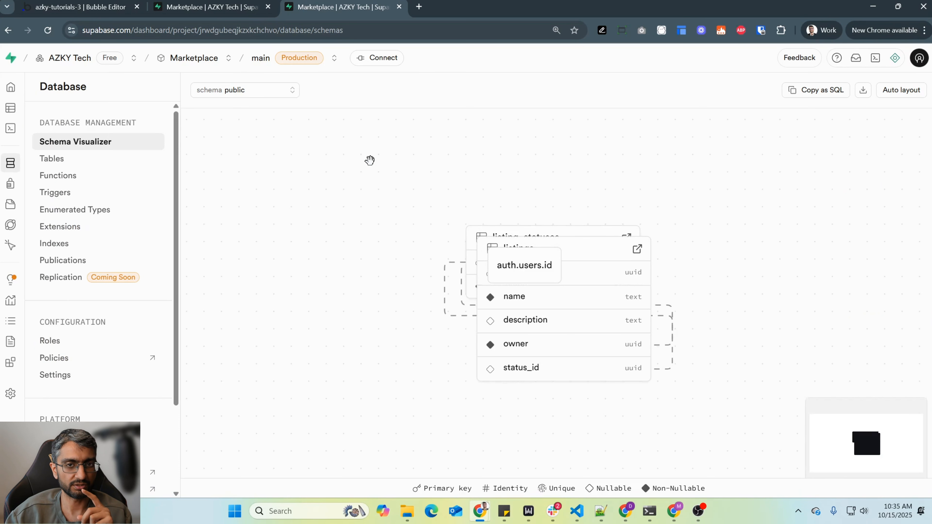
{"action": "left_click", "coordinate": [900, 90]}
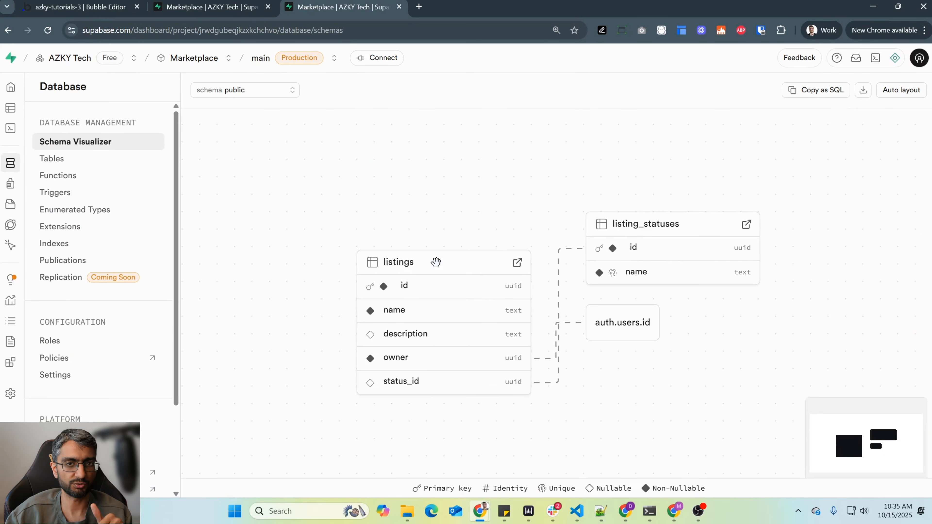
{"action": "left_click_drag", "start_coordinate": [613, 321], "coordinate": [676, 399]}
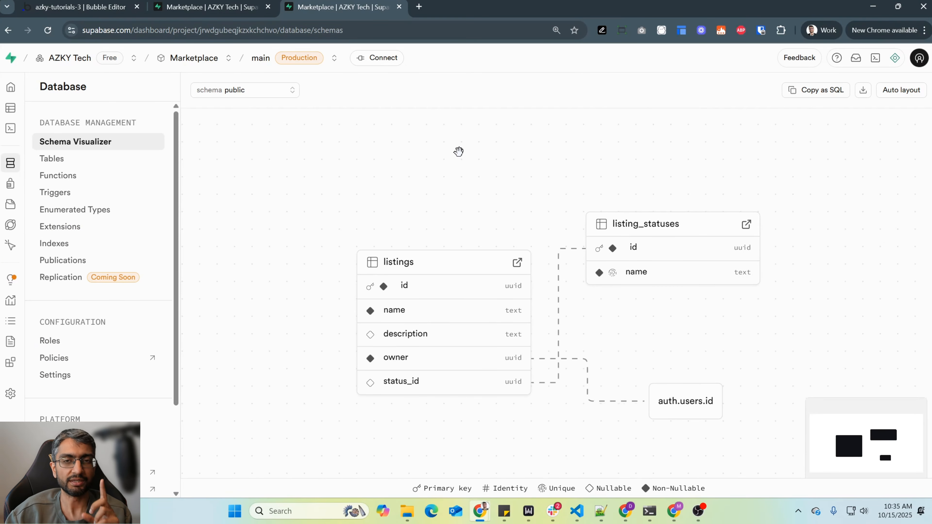
- Open the listings table and, after trying the anon role, impersonate the second listed project user under the authenticated role
{"action": "left_click", "coordinate": [16, 110]}
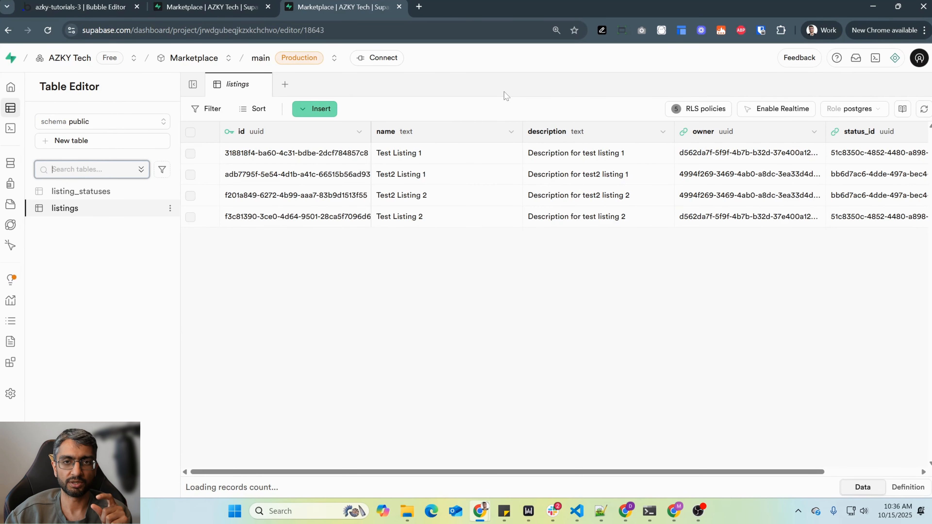
{"action": "left_click_drag", "start_coordinate": [524, 132], "coordinate": [452, 130]}
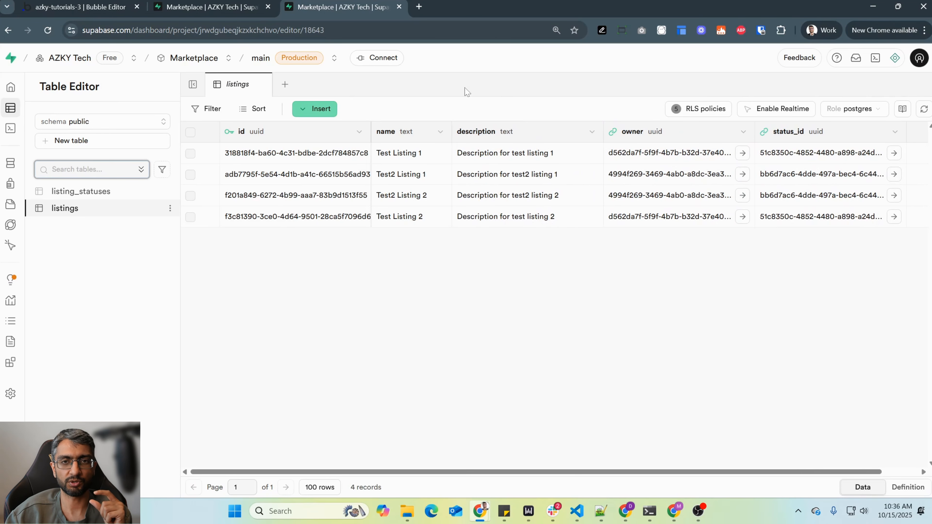
{"action": "left_click", "coordinate": [861, 112]}
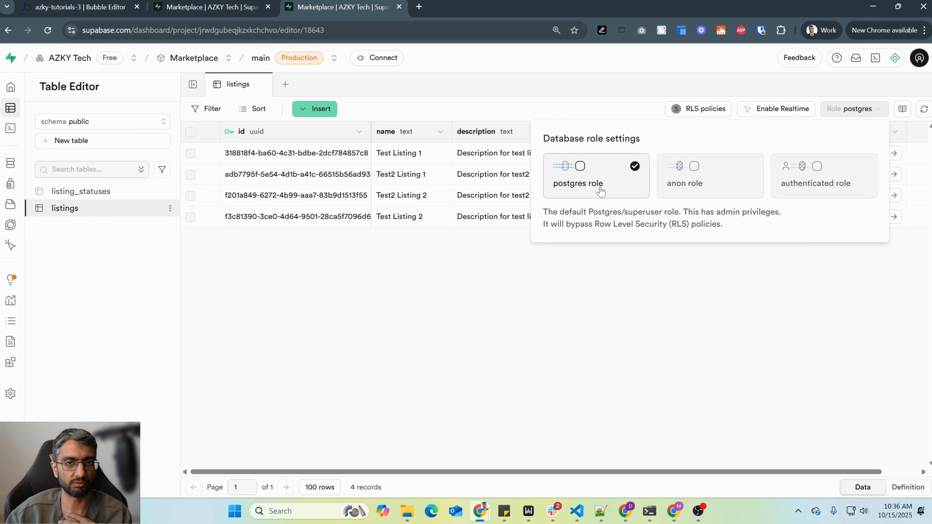
{"action": "left_click", "coordinate": [707, 183]}
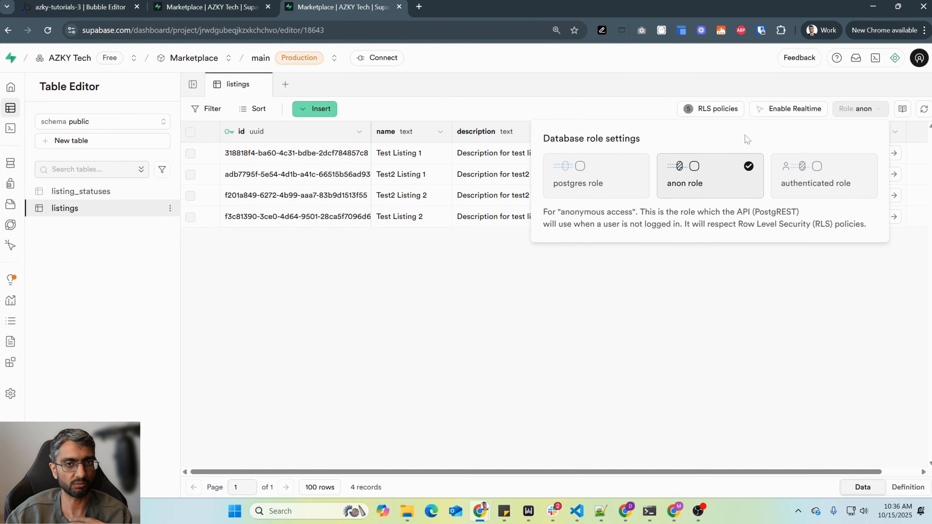
{"action": "left_click", "coordinate": [816, 173]}
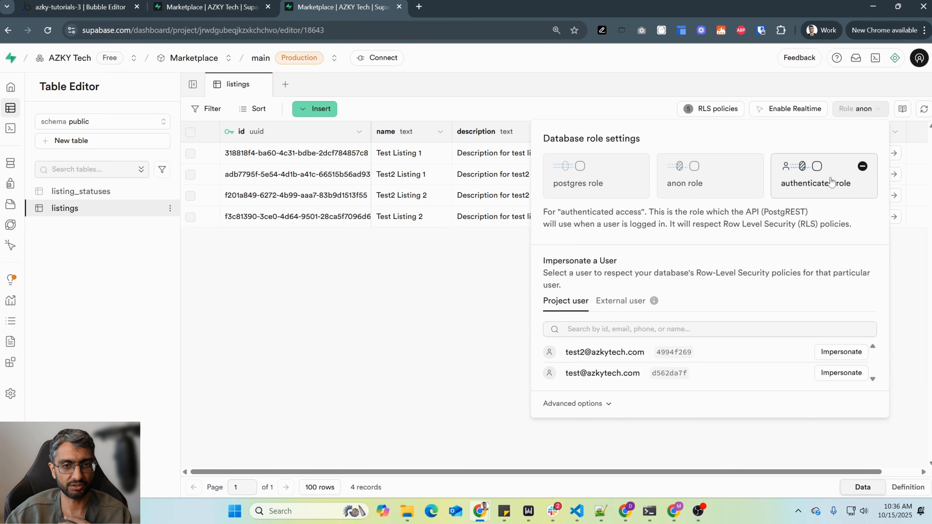
{"action": "left_click", "coordinate": [838, 372]}
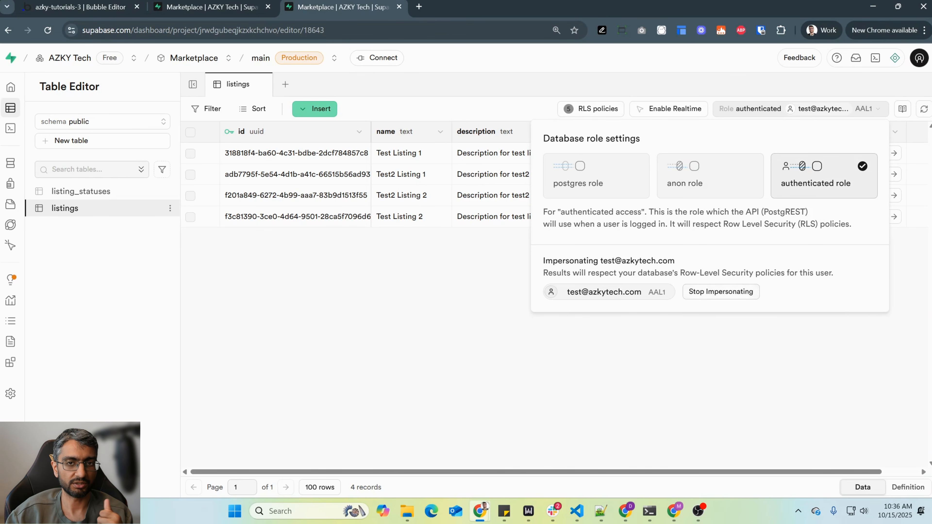
{"action": "left_click", "coordinate": [417, 260]}
{"action": "left_click_drag", "start_coordinate": [531, 472], "coordinate": [442, 474]}
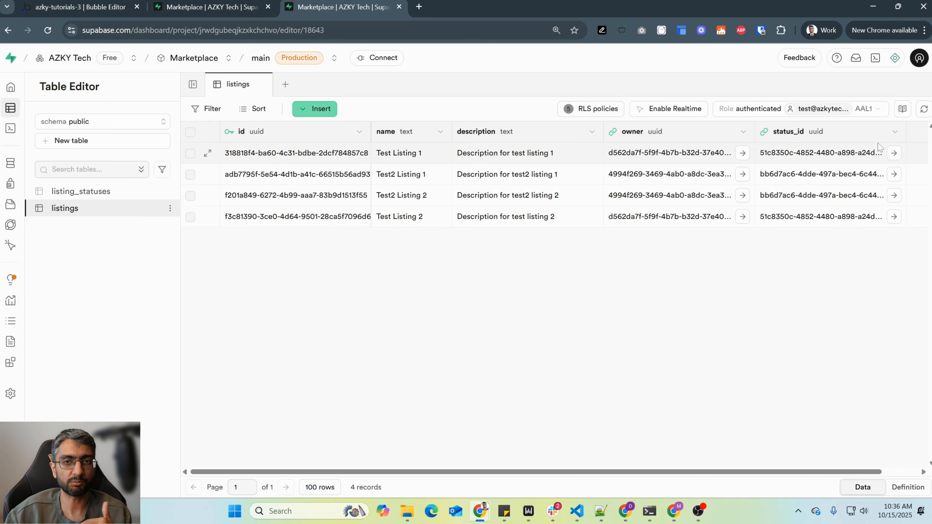
- Look through the assistant's chats, switch to the other Marketplace tab with the Listing Status Update chat and widen the assistant panel
{"action": "left_click", "coordinate": [895, 58]}
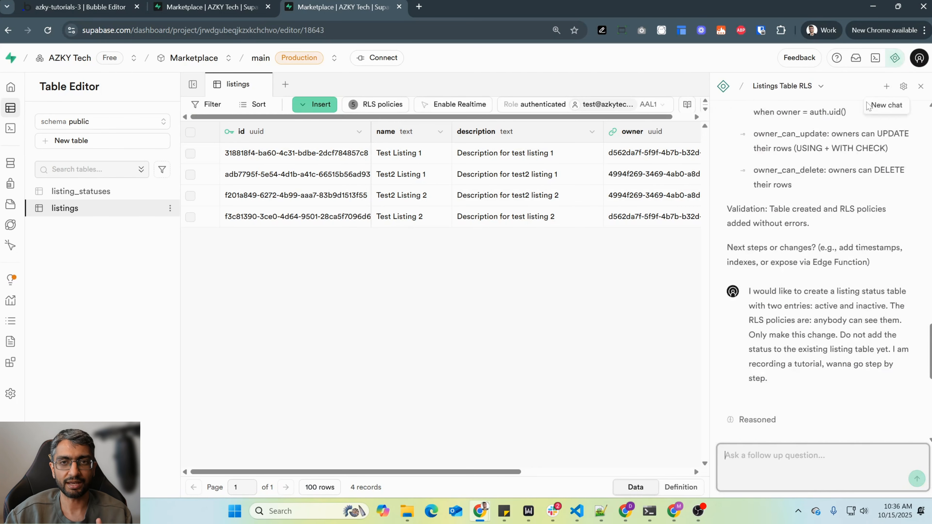
{"action": "scroll", "coordinate": [801, 312], "scroll_direction": "up", "scroll_amount": 10}
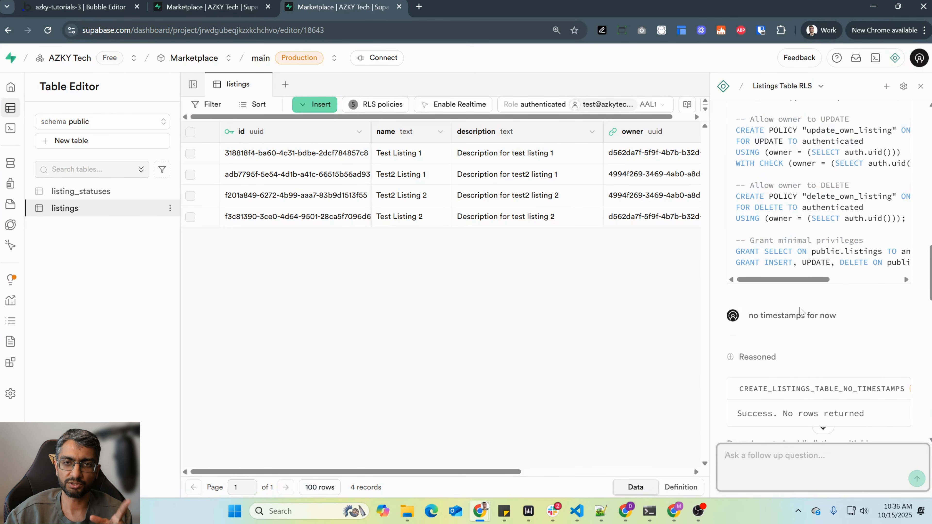
{"action": "left_click_drag", "start_coordinate": [923, 286], "coordinate": [920, 135]}
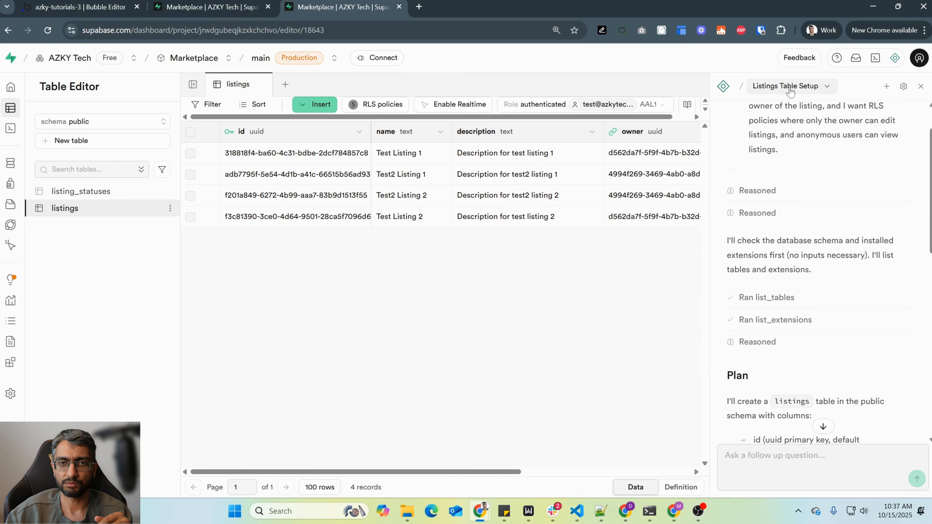
{"action": "left_click", "coordinate": [788, 86]}
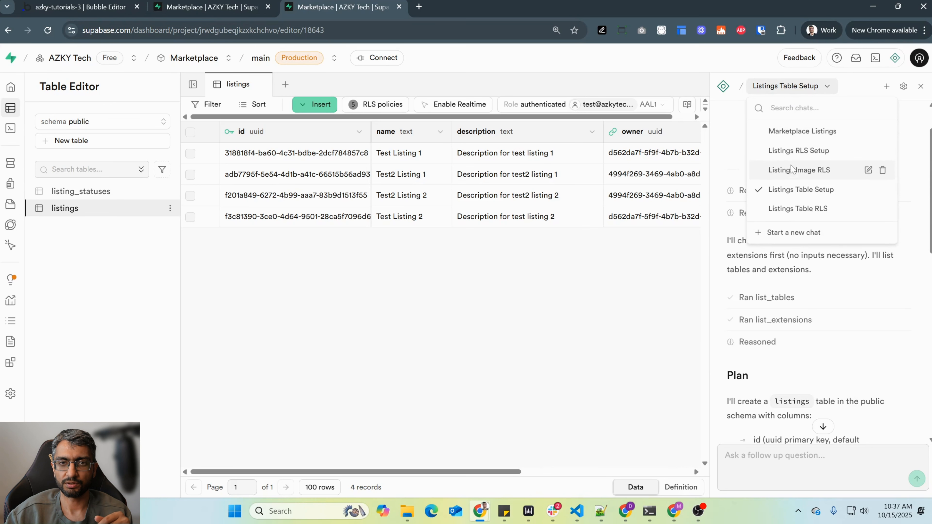
{"action": "key", "text": "ctrl+shift+Tab"}
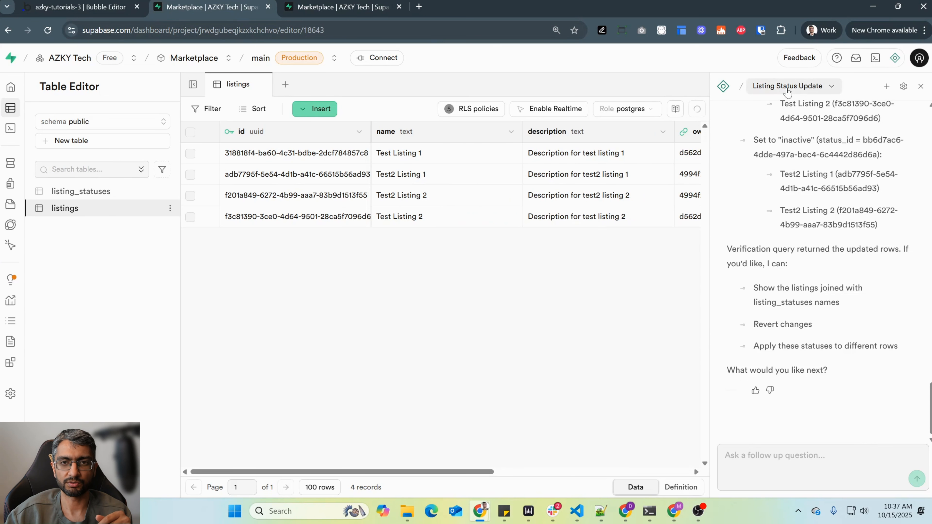
{"action": "scroll", "coordinate": [789, 221], "scroll_direction": "up", "scroll_amount": 5}
{"action": "left_click_drag", "start_coordinate": [710, 184], "coordinate": [592, 181]}
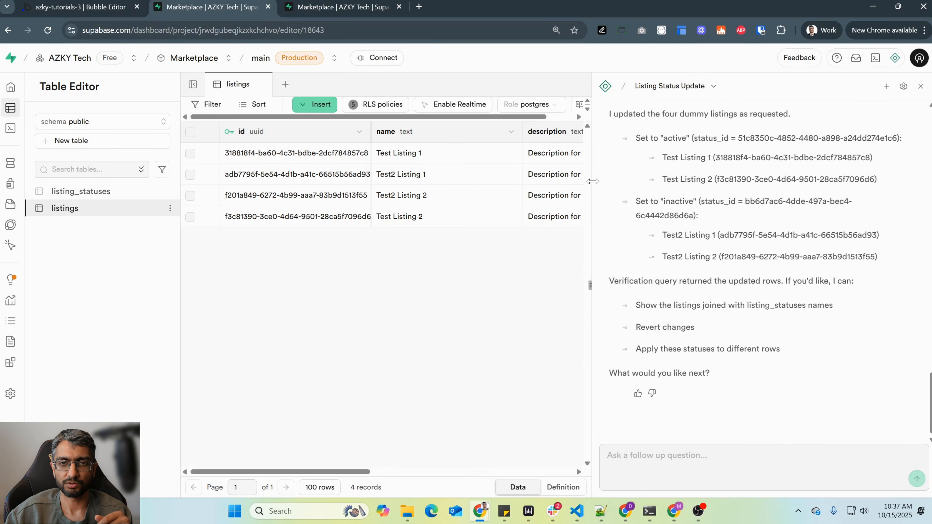
{"action": "scroll", "coordinate": [718, 224], "scroll_direction": "up", "scroll_amount": 5}
{"action": "scroll", "coordinate": [718, 224], "scroll_direction": "down", "scroll_amount": 5}
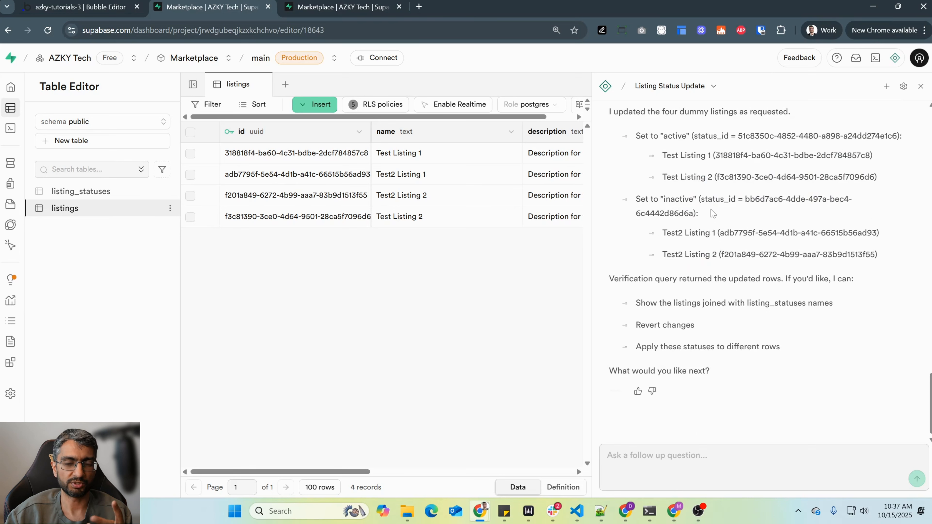
- Ask the assistant to assess the current RLS policies, specifying that inactive listings are visible only to their owner, who sees all their listings
{"action": "left_click", "coordinate": [689, 450]}
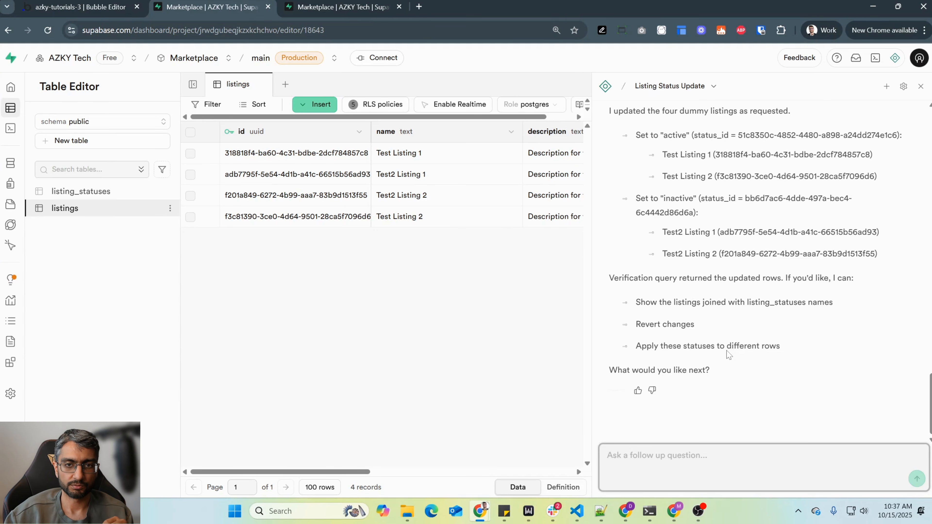
{"action": "type", "text": "Assess the current RLS policies. The right RLS policy would be that inactive listings are not visible to the public or to other users. Only the owner can see all of their listings, including active and inactive."}
{"action": "key", "text": "Return"}
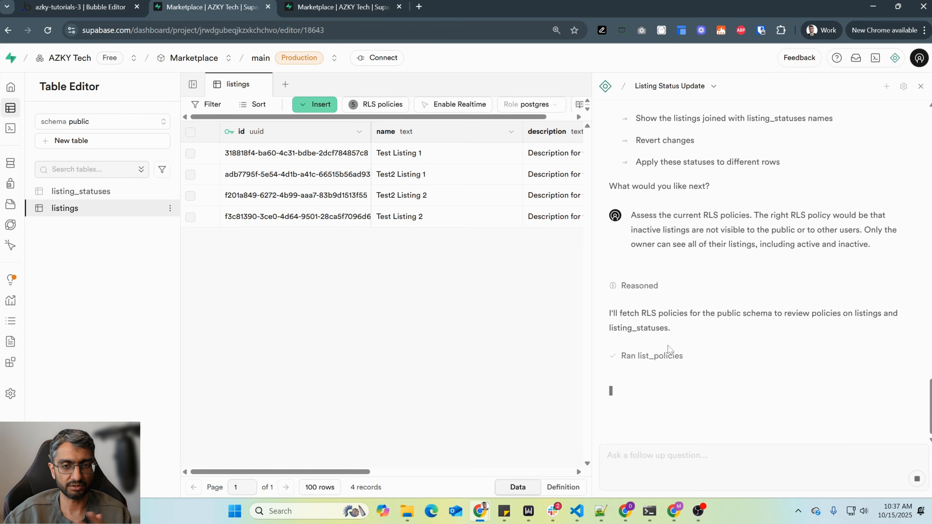
- Review the chat history, the assistant's summary of the current RLS policies and the desired listing visibility rules
{"action": "scroll", "coordinate": [708, 346], "scroll_direction": "up", "scroll_amount": 20}
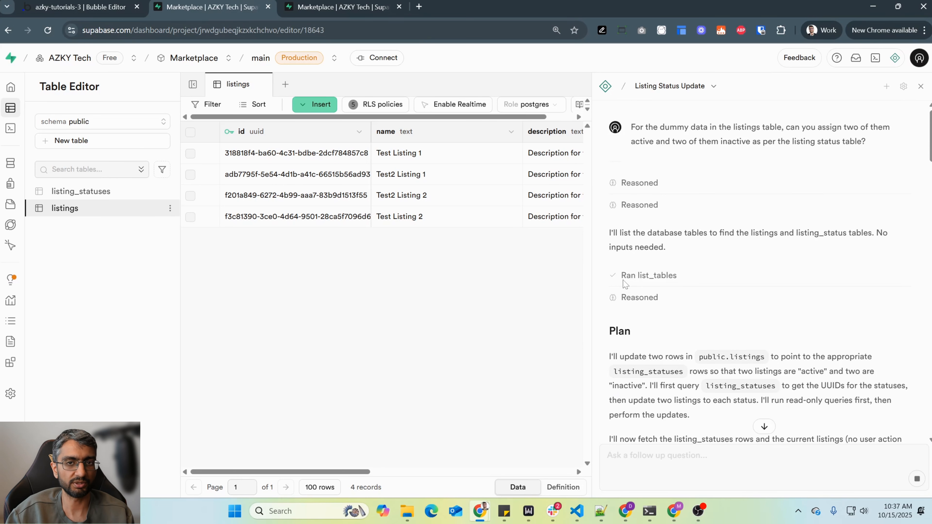
{"action": "scroll", "coordinate": [678, 280], "scroll_direction": "down", "scroll_amount": 10}
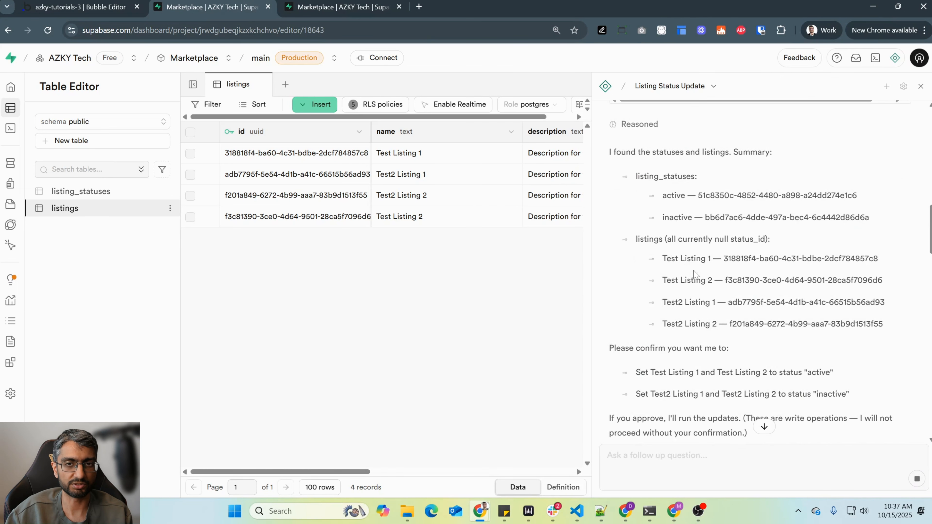
{"action": "scroll", "coordinate": [693, 272], "scroll_direction": "down", "scroll_amount": 15}
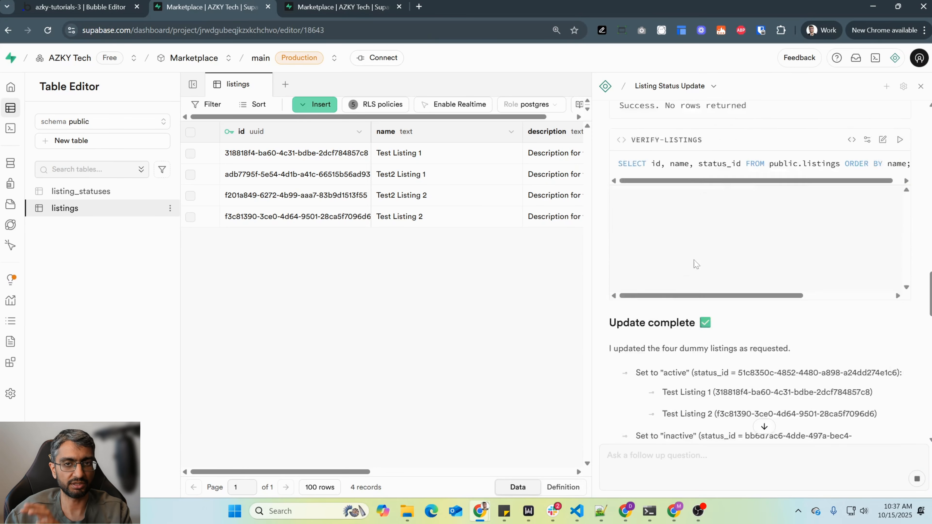
{"action": "scroll", "coordinate": [752, 271], "scroll_direction": "down", "scroll_amount": 15}
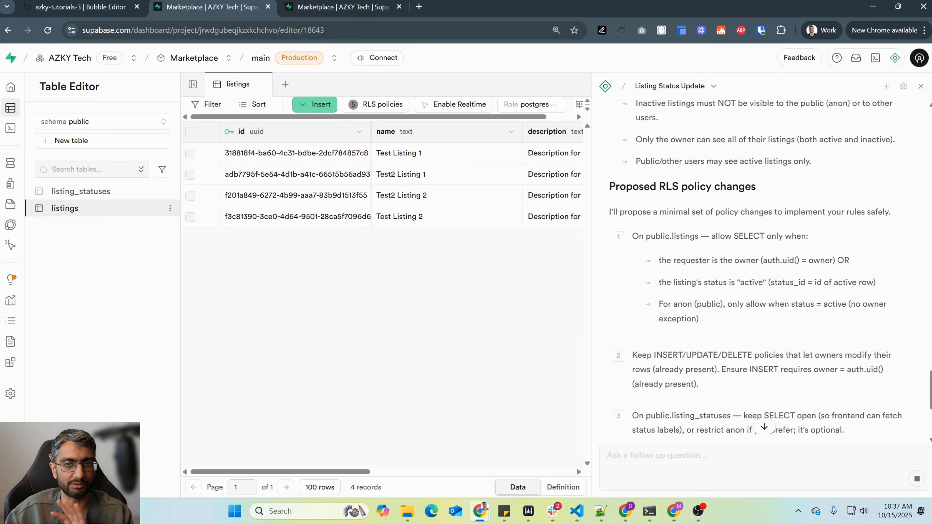
{"action": "scroll", "coordinate": [737, 270], "scroll_direction": "up", "scroll_amount": 15}
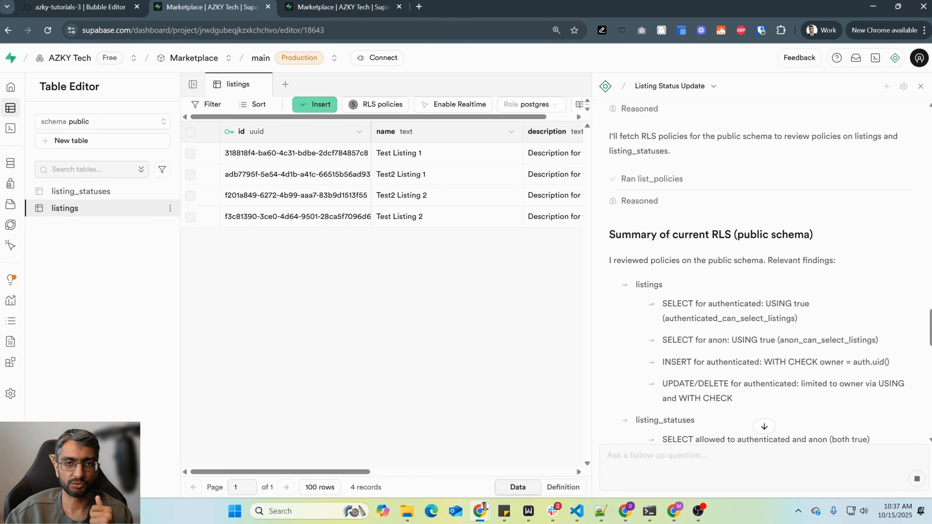
{"action": "scroll", "coordinate": [696, 266], "scroll_direction": "down", "scroll_amount": 8}
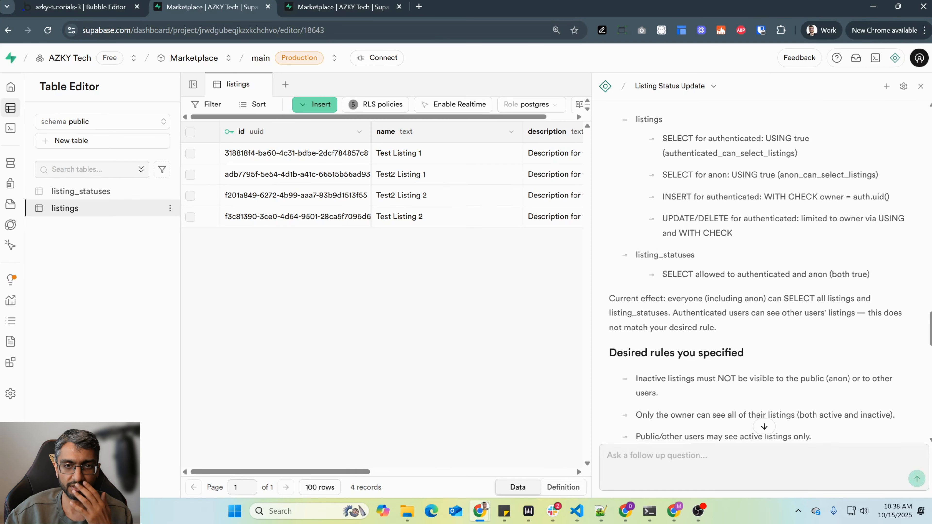
{"action": "left_click_drag", "start_coordinate": [690, 313], "coordinate": [716, 327]}
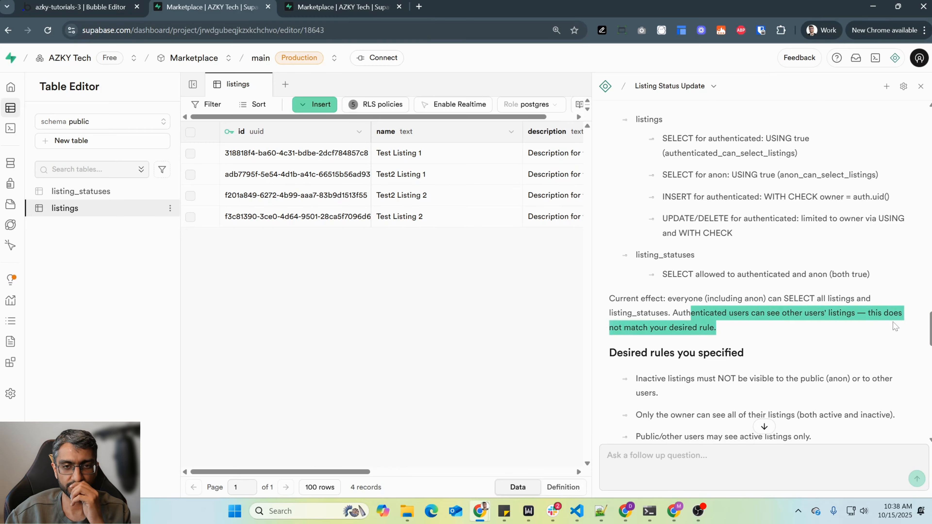
{"action": "left_click", "coordinate": [802, 300]}
{"action": "scroll", "coordinate": [802, 299], "scroll_direction": "down", "scroll_amount": 1}
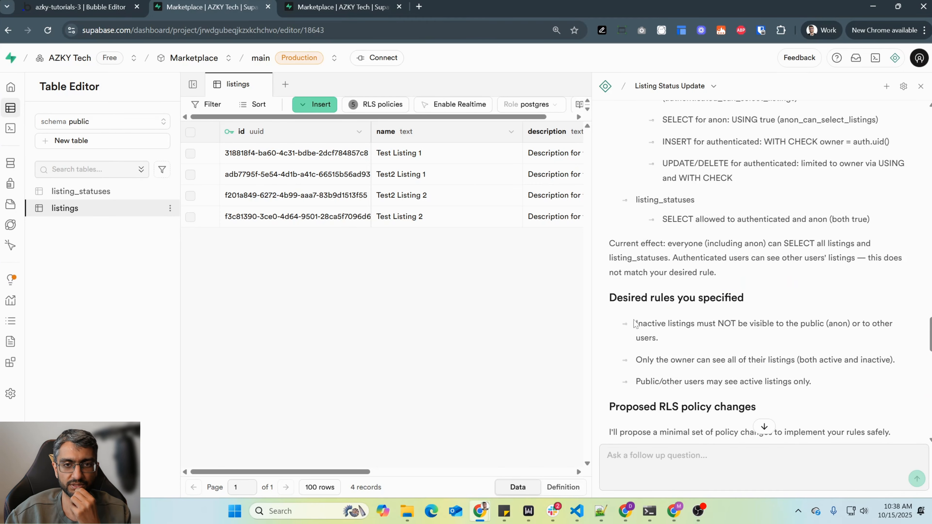
{"action": "left_click_drag", "start_coordinate": [635, 323], "coordinate": [659, 338]}
{"action": "scroll", "coordinate": [777, 347], "scroll_direction": "down", "scroll_amount": 1}
{"action": "left_click_drag", "start_coordinate": [654, 304], "coordinate": [871, 305]}
{"action": "left_click_drag", "start_coordinate": [640, 326], "coordinate": [800, 327]}
{"action": "left_click", "coordinate": [734, 316]}
{"action": "scroll", "coordinate": [727, 313], "scroll_direction": "down", "scroll_amount": 1}
{"action": "scroll", "coordinate": [667, 309], "scroll_direction": "down", "scroll_amount": 1}
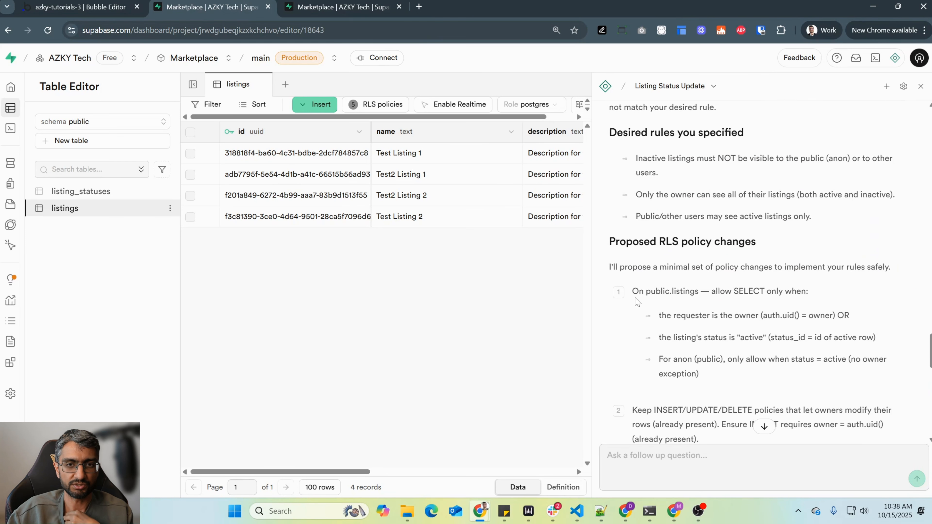
- Examine the proposed RLS policy changes for listings and listing_statuses and the concrete SQL for the anonymous and authenticated SELECT policies
{"action": "left_click_drag", "start_coordinate": [639, 292], "coordinate": [857, 337]}
{"action": "left_click_drag", "start_coordinate": [667, 358], "coordinate": [850, 376]}
{"action": "left_click", "coordinate": [850, 376]}
{"action": "scroll", "coordinate": [843, 376], "scroll_direction": "down", "scroll_amount": 1}
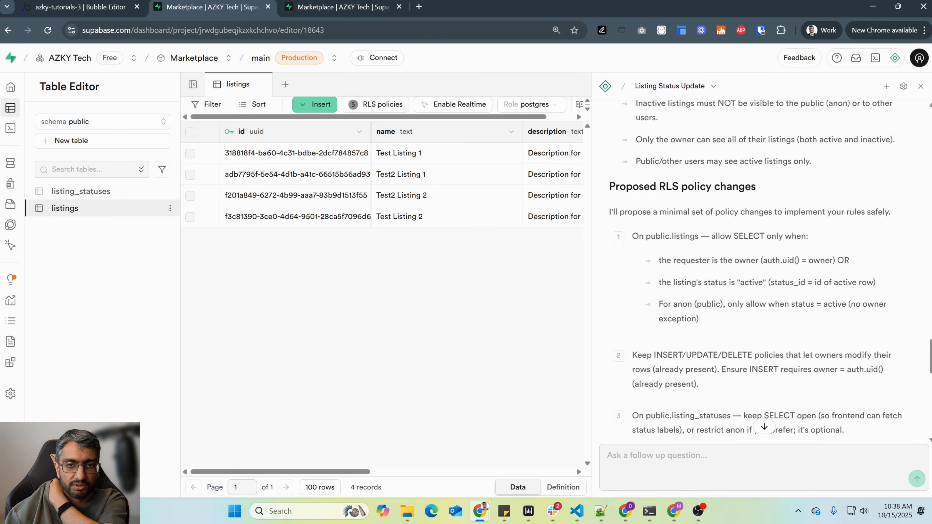
{"action": "left_click_drag", "start_coordinate": [638, 355], "coordinate": [716, 380]}
{"action": "scroll", "coordinate": [722, 385], "scroll_direction": "down", "scroll_amount": 2}
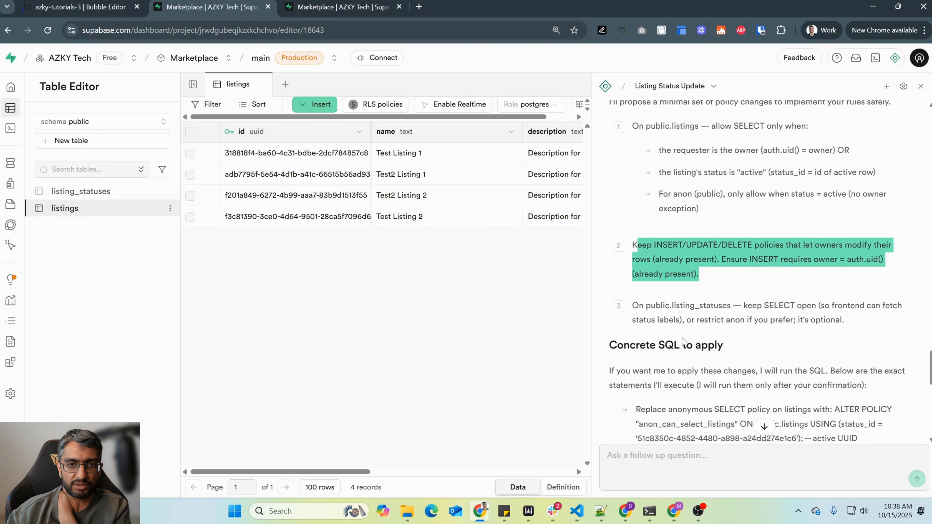
{"action": "left_click_drag", "start_coordinate": [660, 304], "coordinate": [856, 322]}
{"action": "scroll", "coordinate": [736, 283], "scroll_direction": "down", "scroll_amount": 1}
{"action": "left_click", "coordinate": [737, 284]}
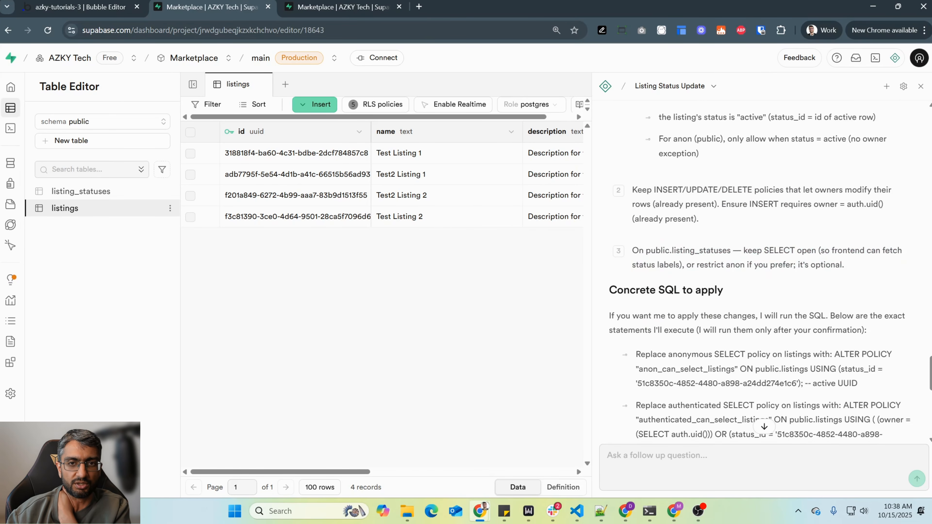
{"action": "scroll", "coordinate": [758, 272], "scroll_direction": "down", "scroll_amount": 1}
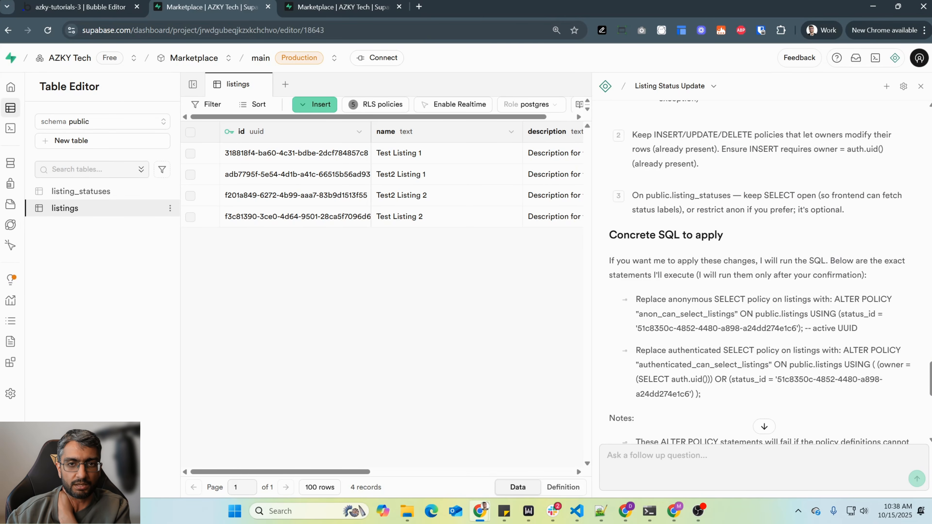
{"action": "left_click_drag", "start_coordinate": [631, 259], "coordinate": [711, 316]}
{"action": "scroll", "coordinate": [712, 317], "scroll_direction": "down", "scroll_amount": 4}
{"action": "scroll", "coordinate": [712, 318], "scroll_direction": "up", "scroll_amount": 8}
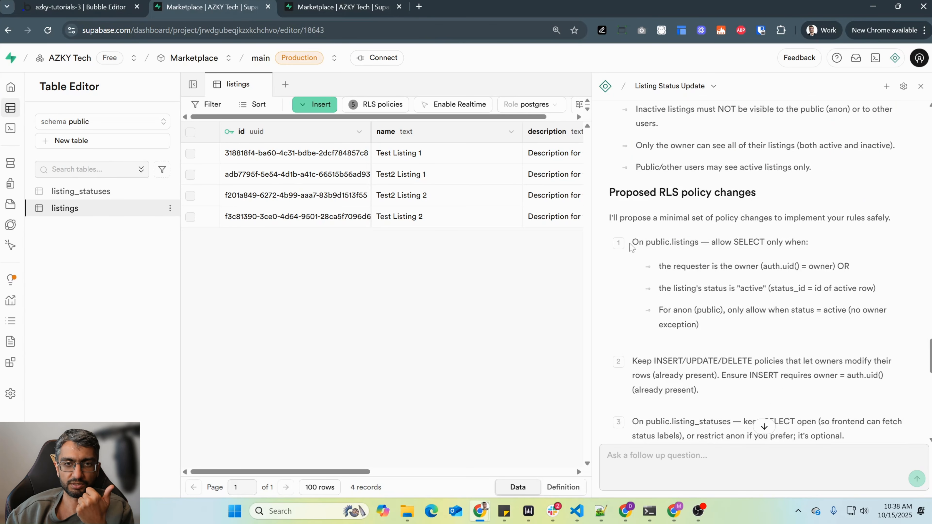
{"action": "left_click_drag", "start_coordinate": [631, 244], "coordinate": [831, 335]}
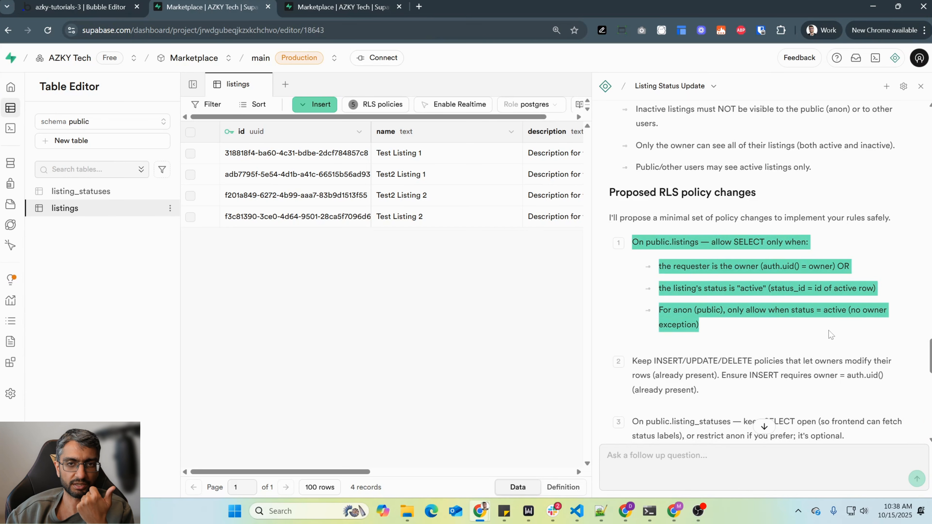
{"action": "scroll", "coordinate": [828, 327], "scroll_direction": "down", "scroll_amount": 8}
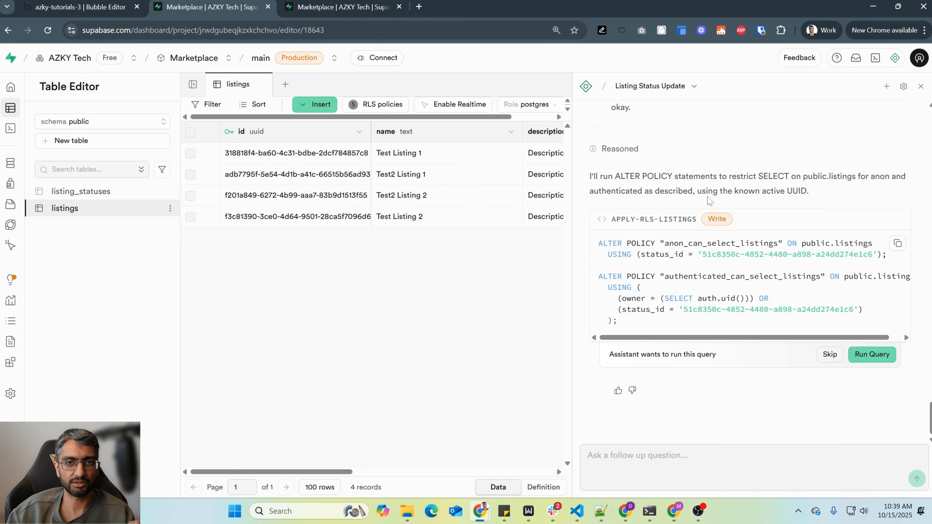
- Examine the anonymous SELECT policy in the proposed SQL and compare its status_id UUID with the rows of the listing_statuses table
{"action": "left_click_drag", "start_coordinate": [720, 192], "coordinate": [829, 191]}
{"action": "left_click", "coordinate": [829, 191]}
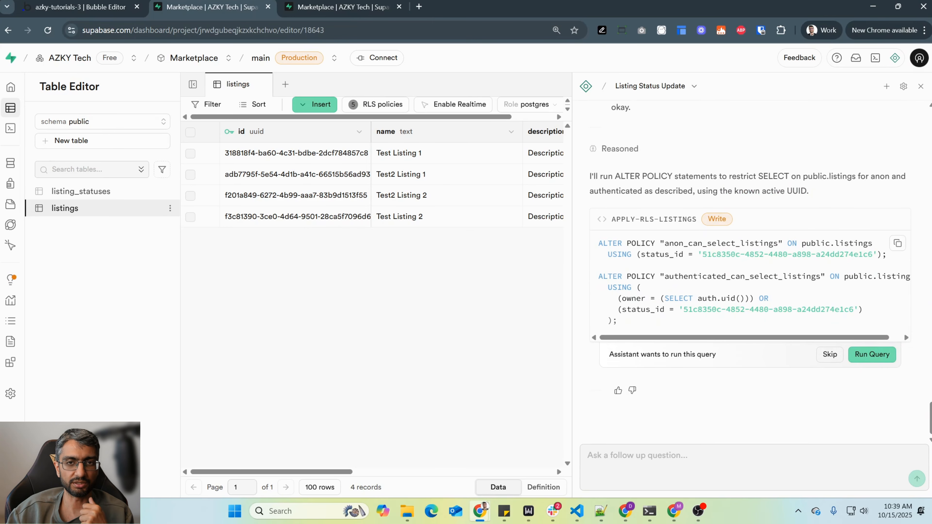
{"action": "left_click_drag", "start_coordinate": [598, 244], "coordinate": [877, 254]}
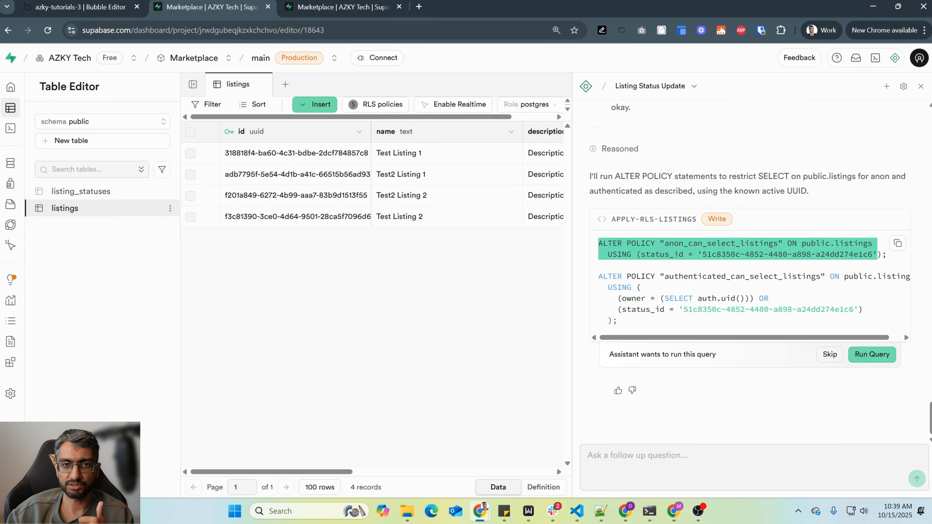
{"action": "left_click", "coordinate": [868, 254]}
{"action": "left_click_drag", "start_coordinate": [660, 255], "coordinate": [760, 254]}
{"action": "triple_click", "coordinate": [773, 255]}
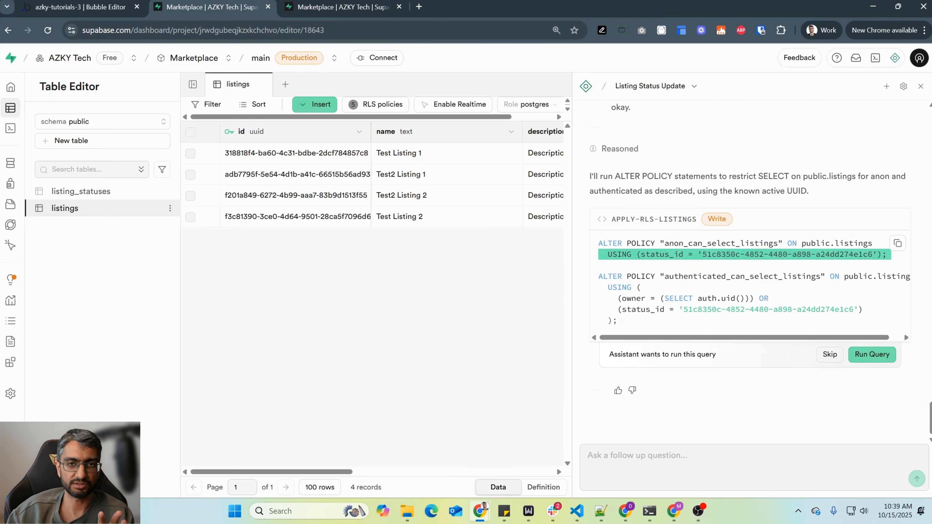
{"action": "left_click", "coordinate": [773, 254]}
{"action": "left_click_drag", "start_coordinate": [702, 254], "coordinate": [873, 254]}
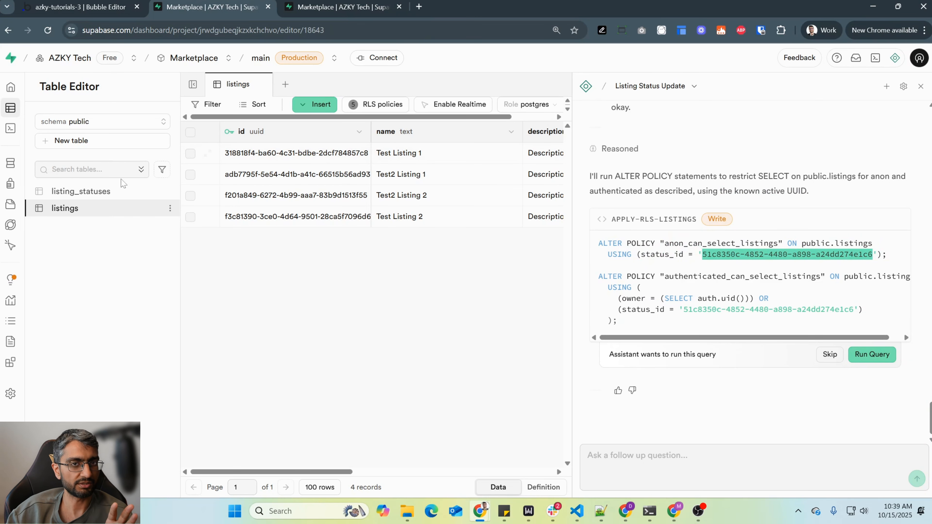
{"action": "left_click", "coordinate": [128, 191]}
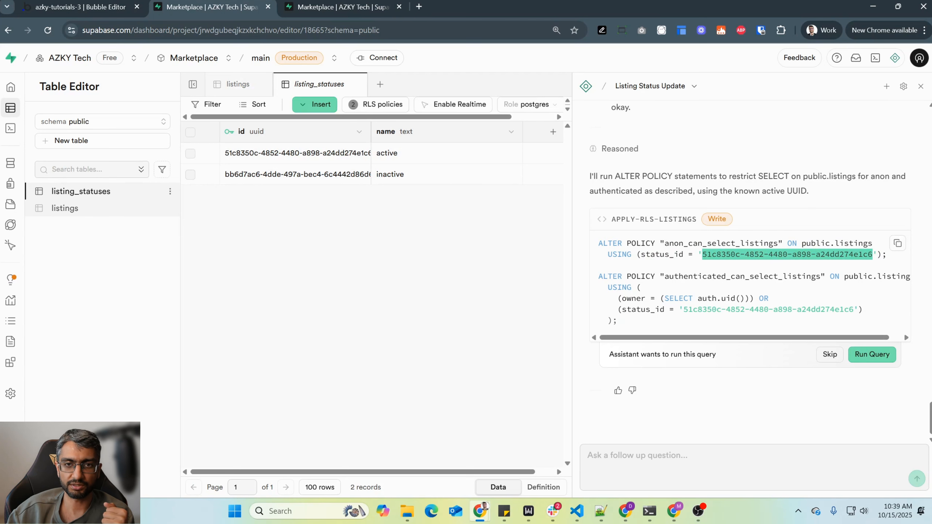
- Check the owner and active-status conditions of the authenticated policy and run the assistant's ALTER POLICY query on listings
{"action": "left_click_drag", "start_coordinate": [616, 298], "coordinate": [863, 309]}
{"action": "left_click", "coordinate": [863, 309]}
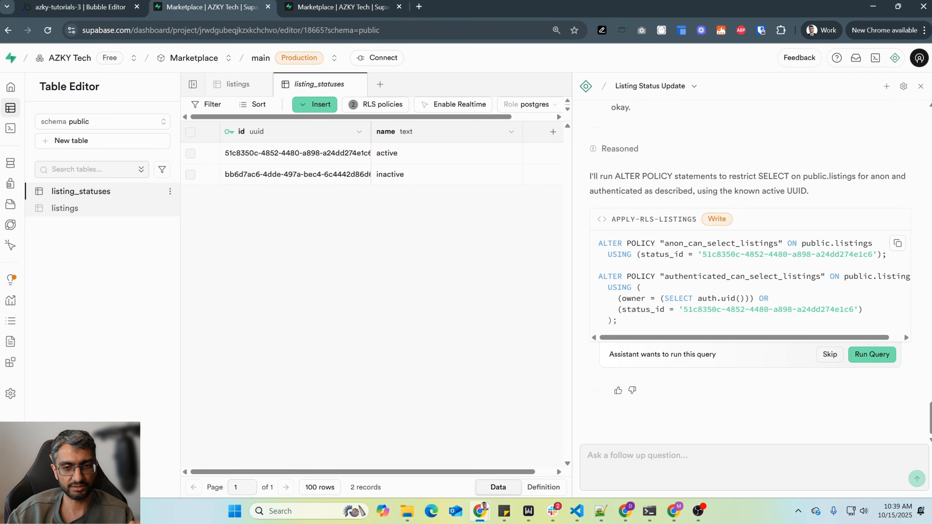
{"action": "key", "text": "shift+Home"}
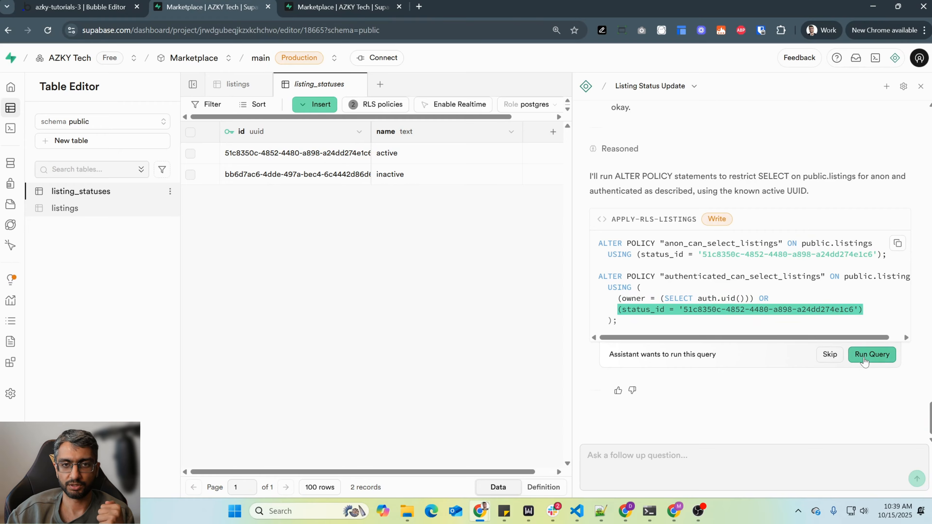
{"action": "left_click", "coordinate": [872, 354]}
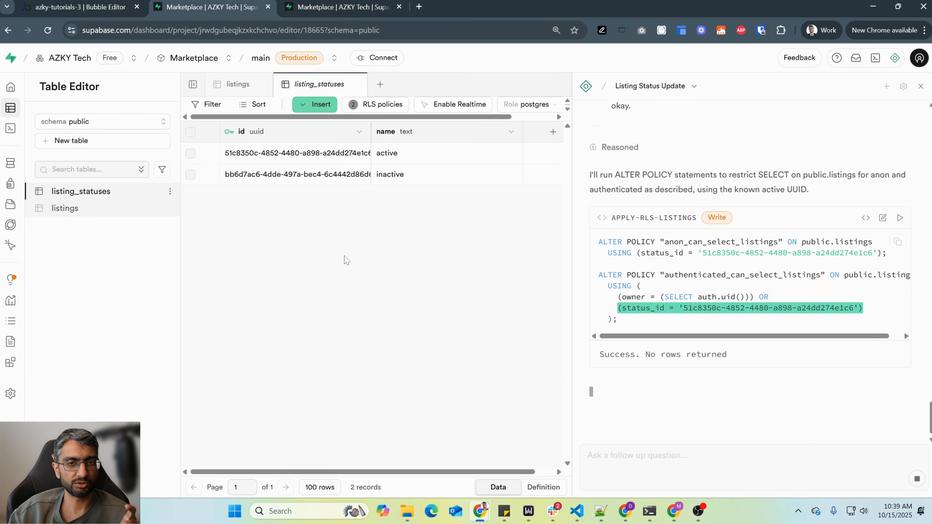
- Open the listings table, narrow the assistant panel and refresh the table's rows
{"action": "left_click", "coordinate": [101, 213]}
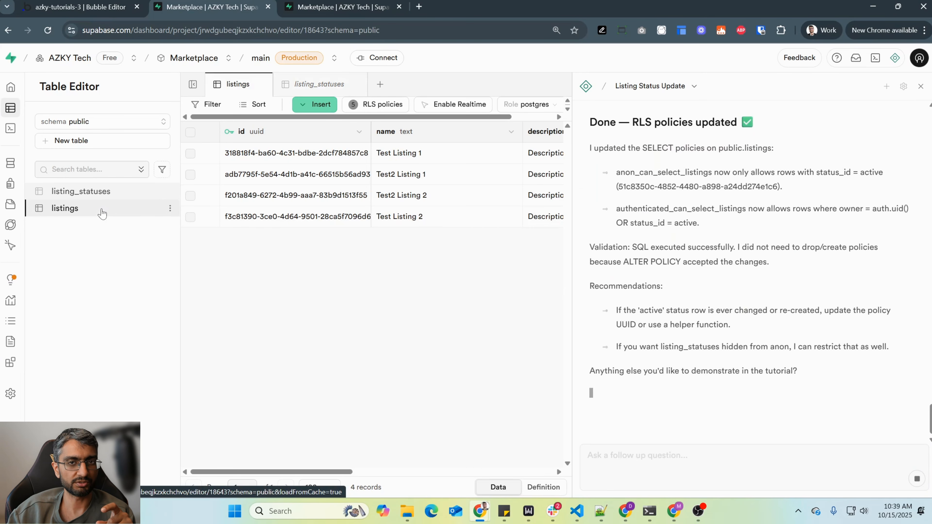
{"action": "mouse_move", "coordinate": [346, 470]}
{"action": "left_mouse_down"}
{"action": "mouse_move", "coordinate": [436, 470]}
{"action": "mouse_move", "coordinate": [347, 471]}
{"action": "left_mouse_up"}
{"action": "left_click_drag", "start_coordinate": [573, 109], "coordinate": [709, 107]}
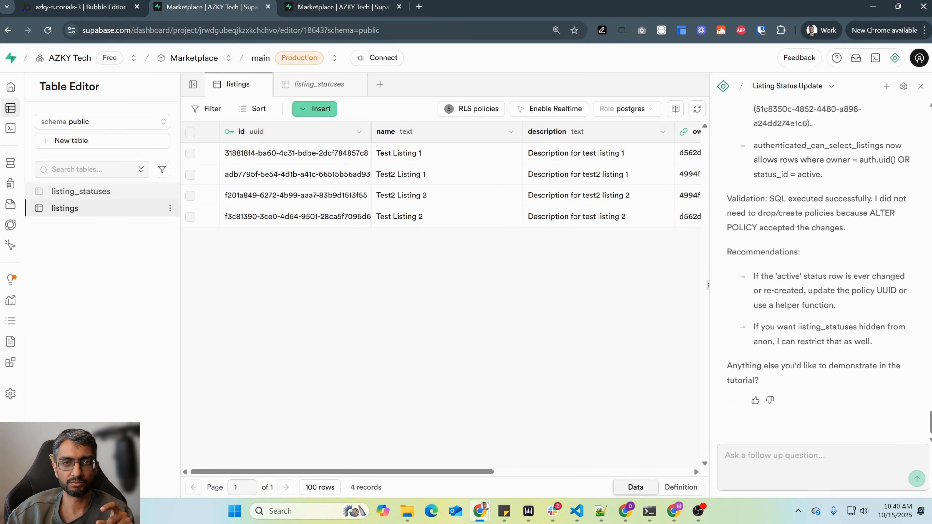
{"action": "left_click", "coordinate": [696, 112]}
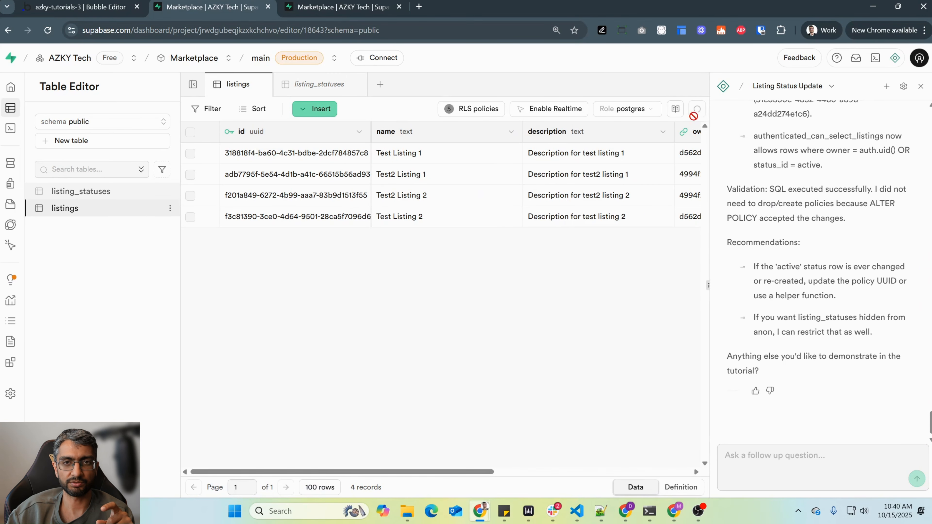
- View the listings as the authenticated test2 user and reload the table page
{"action": "left_click", "coordinate": [625, 109]}
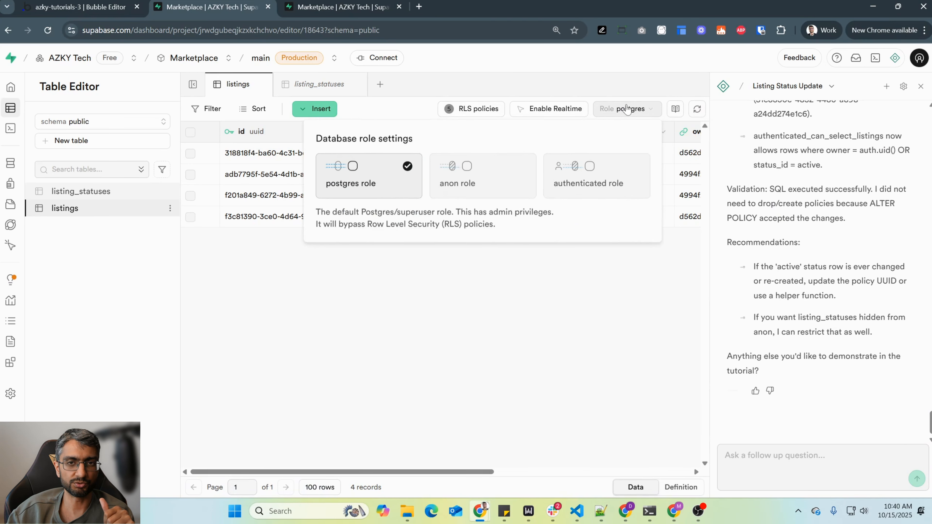
{"action": "left_click", "coordinate": [583, 176]}
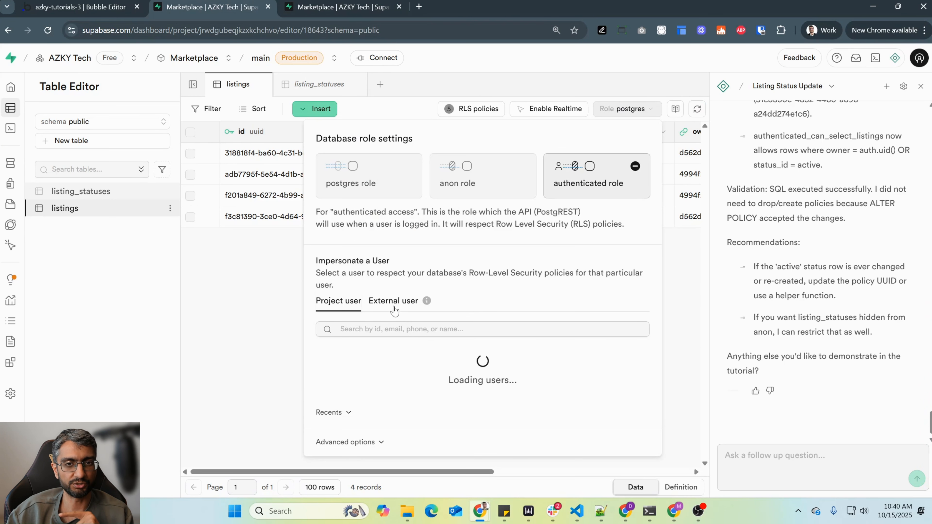
{"action": "left_click", "coordinate": [597, 352]}
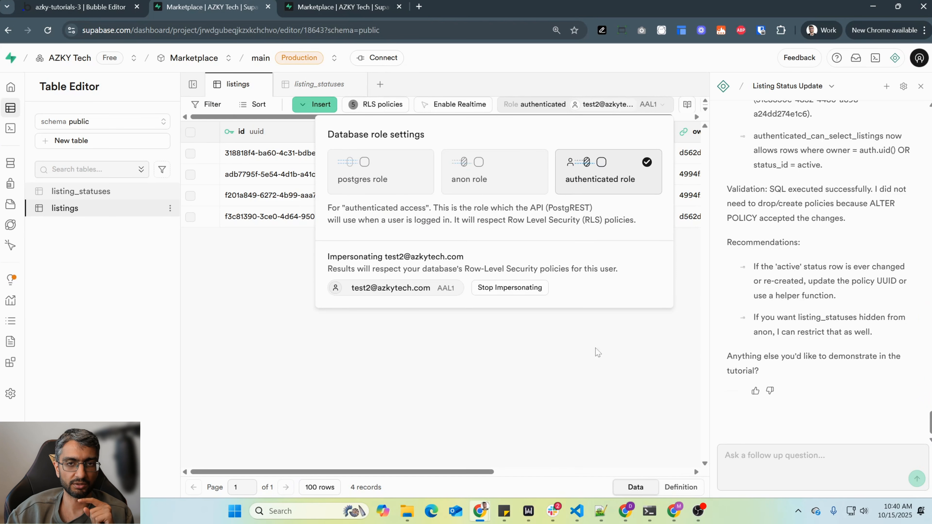
{"action": "left_click", "coordinate": [533, 339]}
{"action": "left_click", "coordinate": [288, 3]}
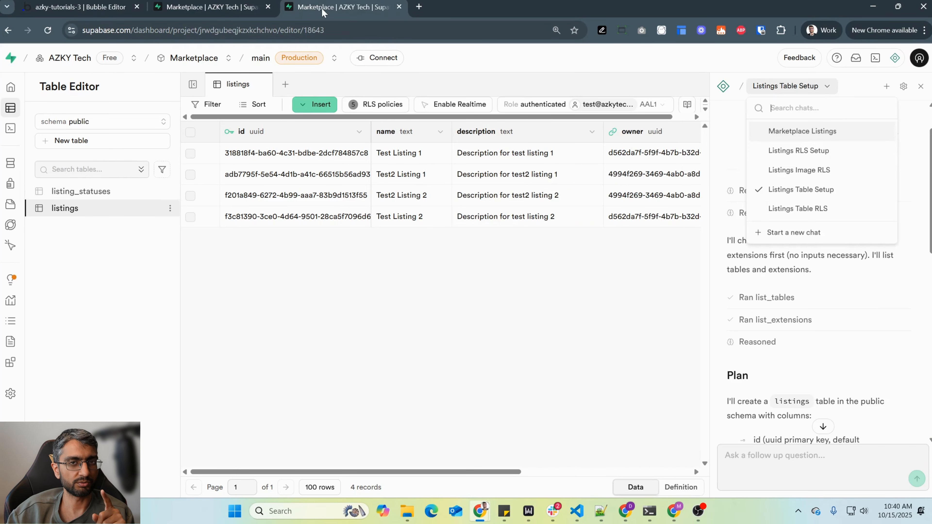
{"action": "left_click", "coordinate": [246, 10]}
{"action": "key", "text": "F5"}
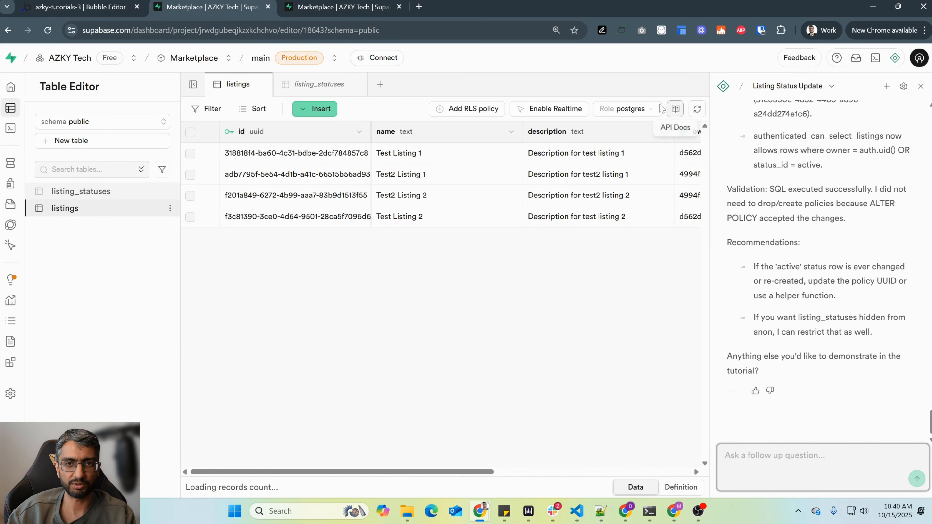
- Impersonate the test2 user on the reloaded listings table, then switch the database role to anon
{"action": "left_click", "coordinate": [631, 109]}
{"action": "left_click", "coordinate": [569, 176]}
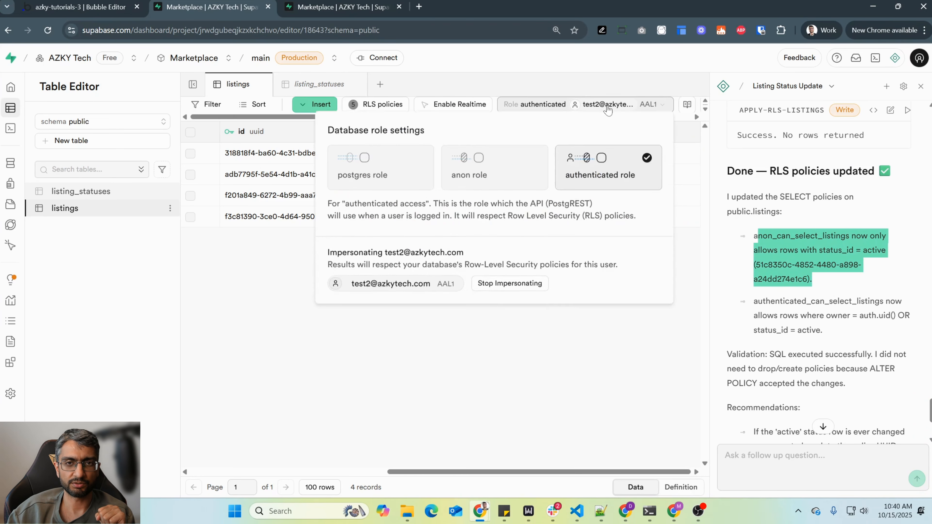
{"action": "left_click", "coordinate": [502, 181]}
{"action": "left_click", "coordinate": [483, 340]}
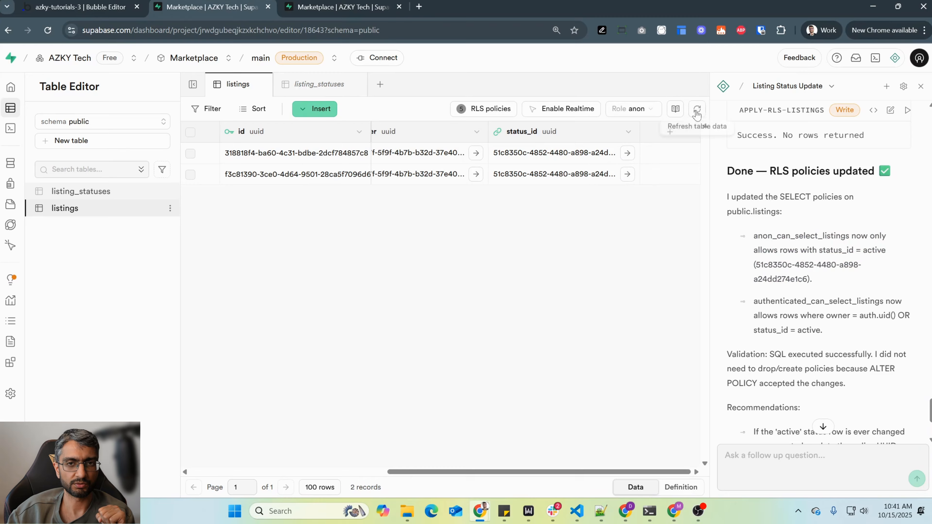
- Impersonate the first test user with the authenticated role and inspect the owner and status_id columns of the listings
{"action": "left_click", "coordinate": [623, 110]}
{"action": "left_click", "coordinate": [601, 180]}
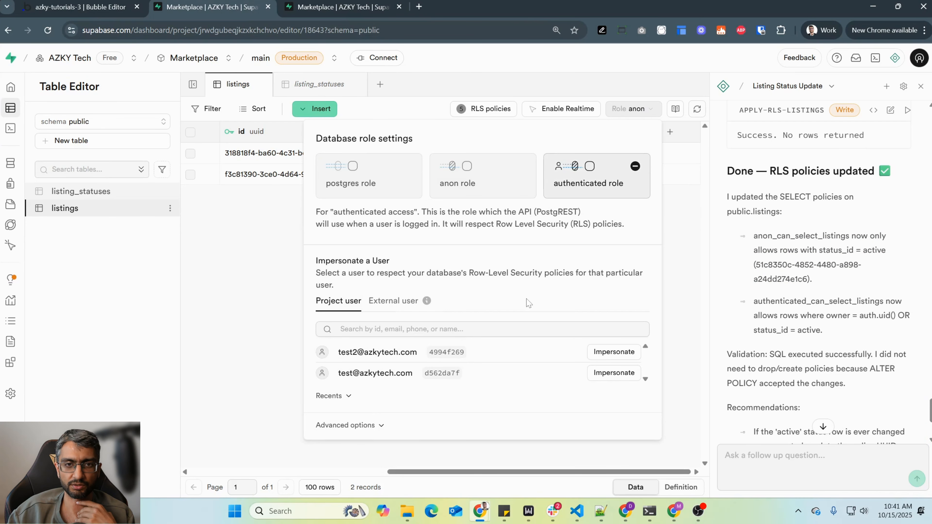
{"action": "left_click", "coordinate": [609, 373]}
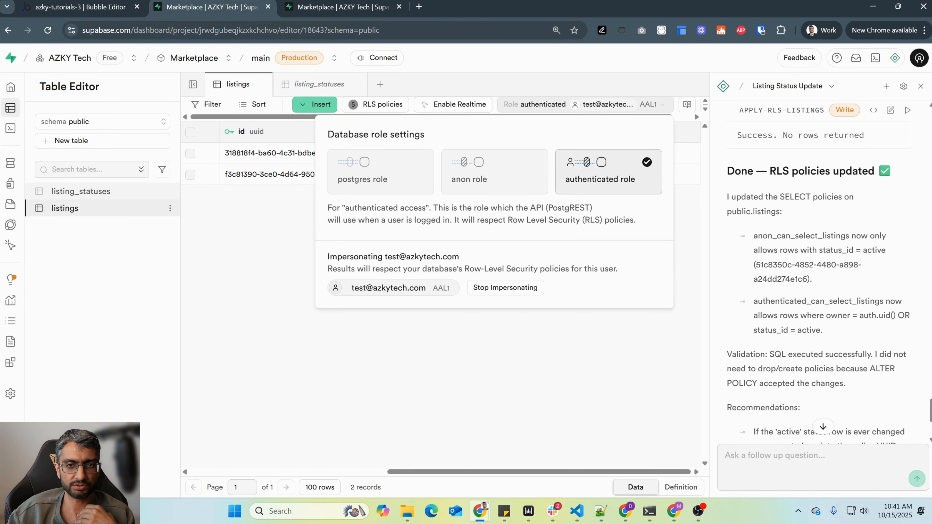
{"action": "left_click", "coordinate": [454, 358]}
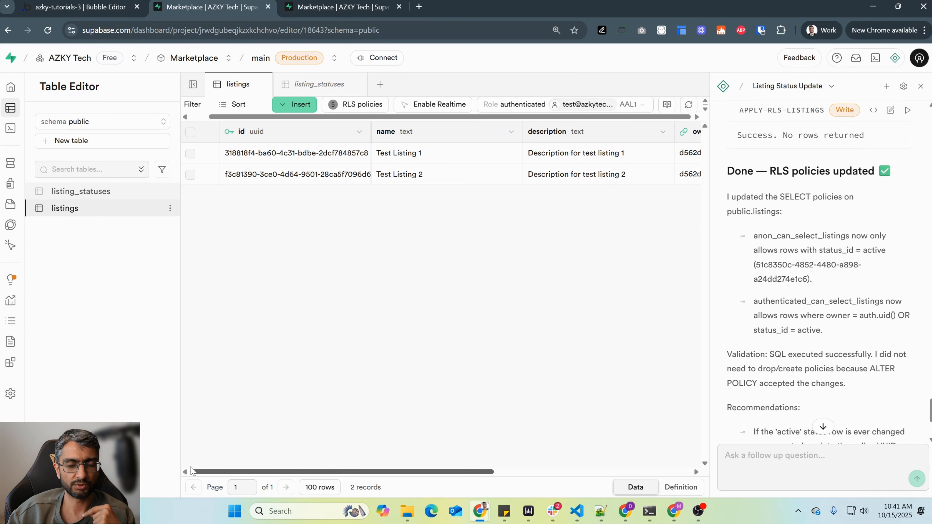
{"action": "scroll", "coordinate": [191, 471], "scroll_direction": "right", "scroll_amount": 10}
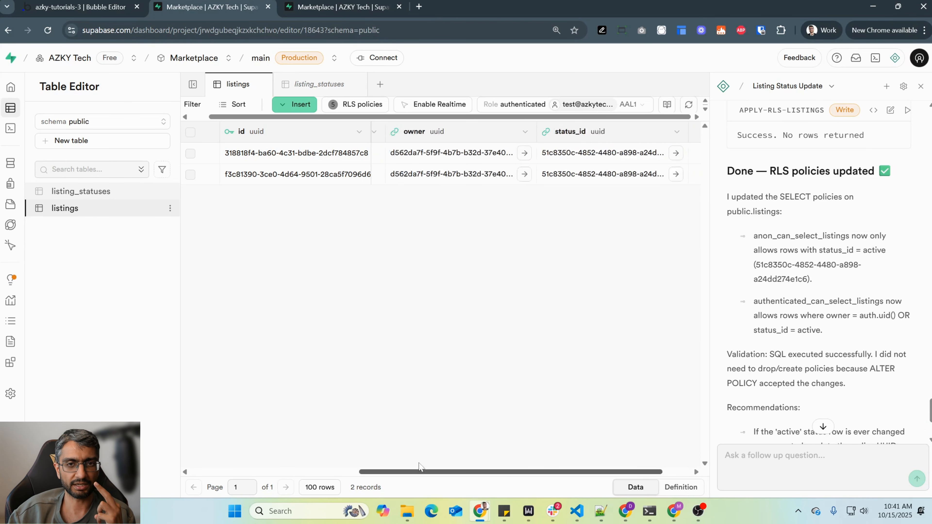
- Close the assistant, narrow the name and description columns, and widen the owner column until its full UUIDs fit
{"action": "left_click", "coordinate": [920, 87]}
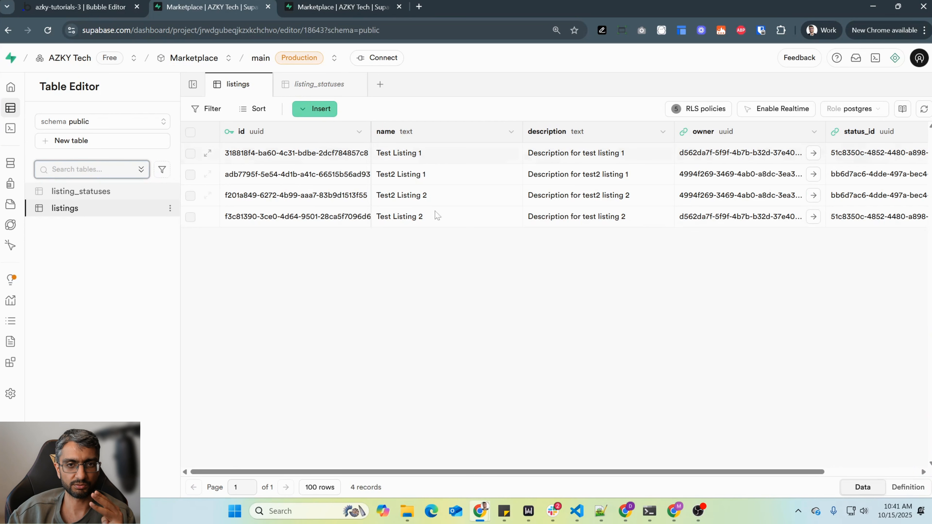
{"action": "left_click_drag", "start_coordinate": [522, 133], "coordinate": [448, 133]}
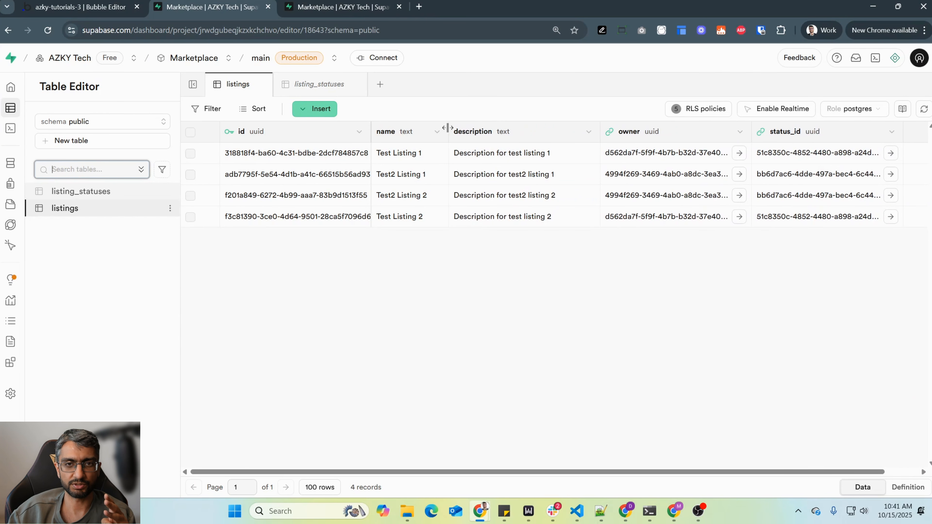
{"action": "left_click_drag", "start_coordinate": [599, 133], "coordinate": [578, 133]}
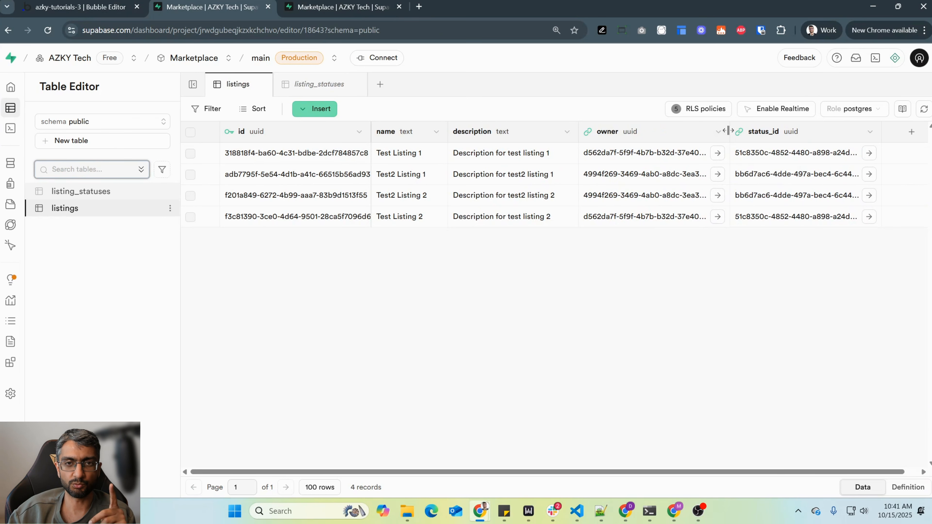
{"action": "left_click_drag", "start_coordinate": [731, 133], "coordinate": [746, 133]}
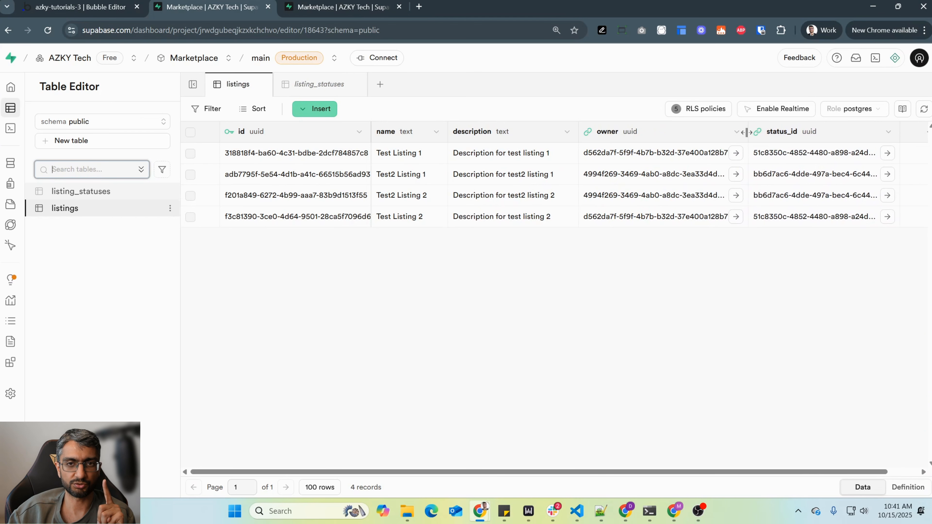
- Set the listings table's database role to authenticated, impersonating the first test user
{"action": "left_click", "coordinate": [850, 109]}
{"action": "left_click", "coordinate": [805, 182]}
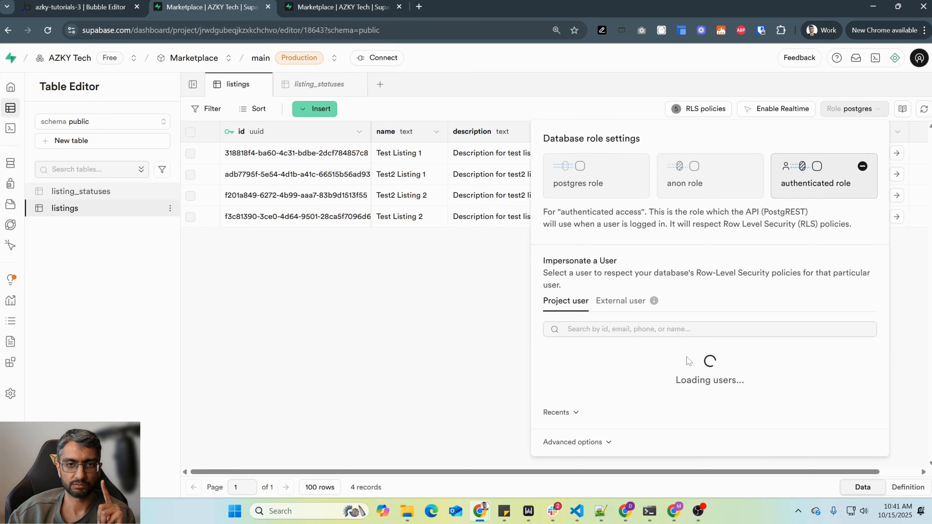
{"action": "left_click", "coordinate": [838, 376]}
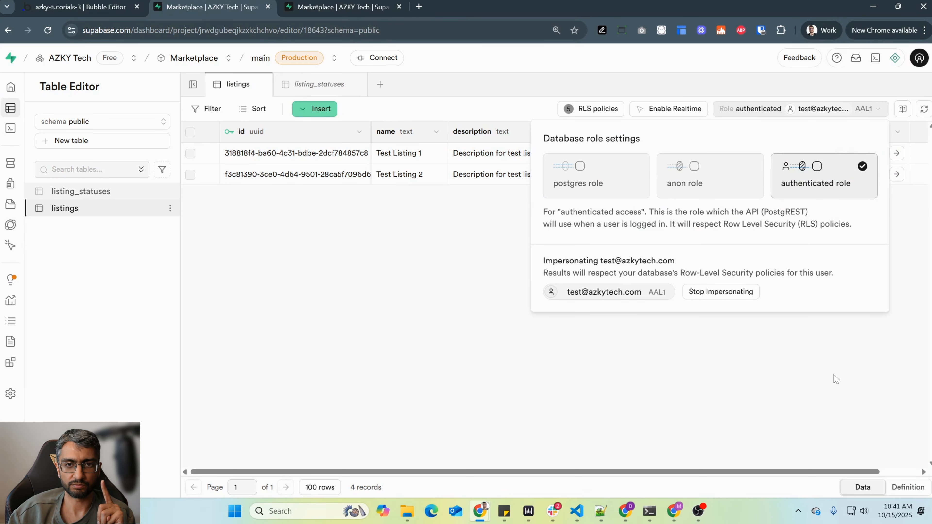
{"action": "left_click", "coordinate": [810, 365]}
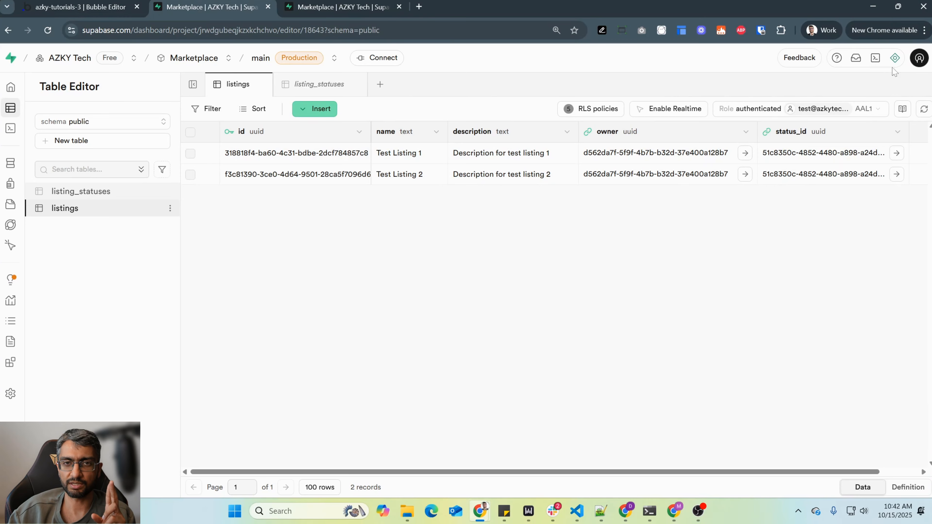
- Ask the assistant to verify what the first test user can see, expecting three listings: two of its own and one active from test2
{"action": "left_click", "coordinate": [894, 58]}
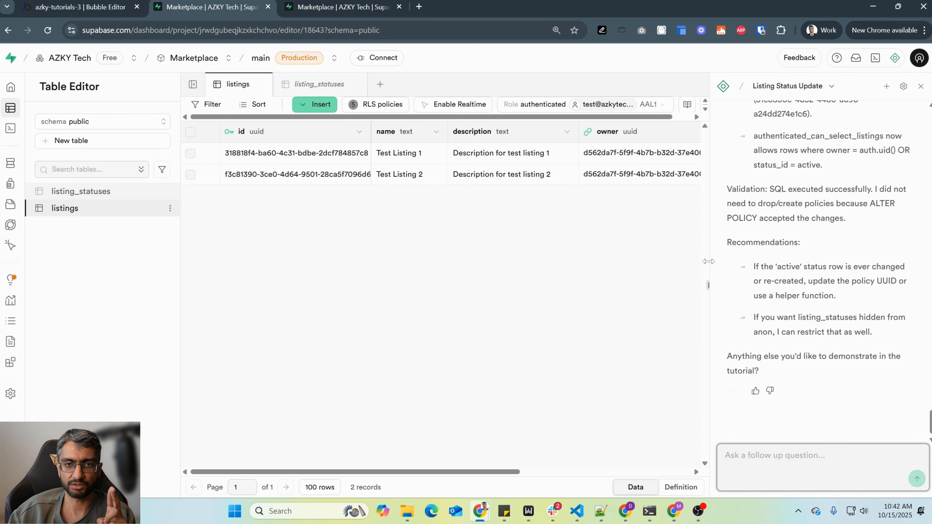
{"action": "left_click_drag", "start_coordinate": [694, 267], "coordinate": [607, 267]}
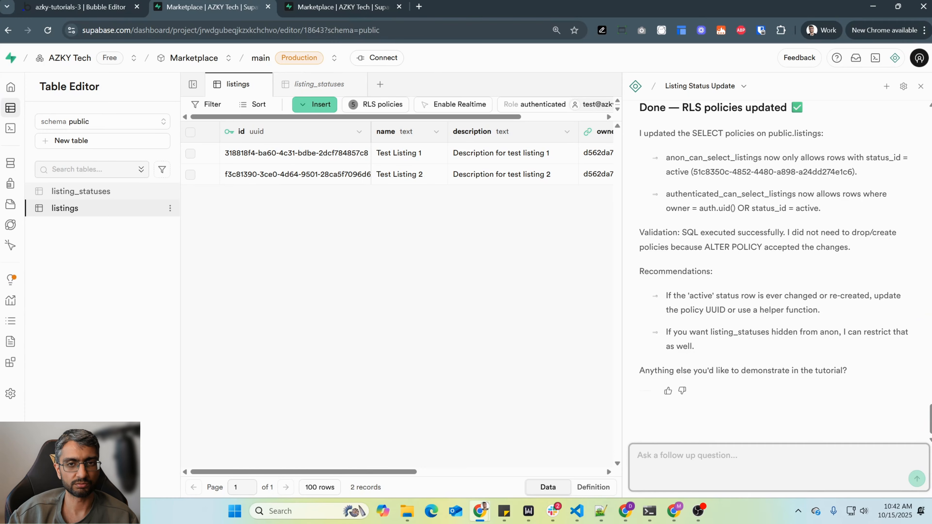
{"action": "key", "text": "ctrl+v"}
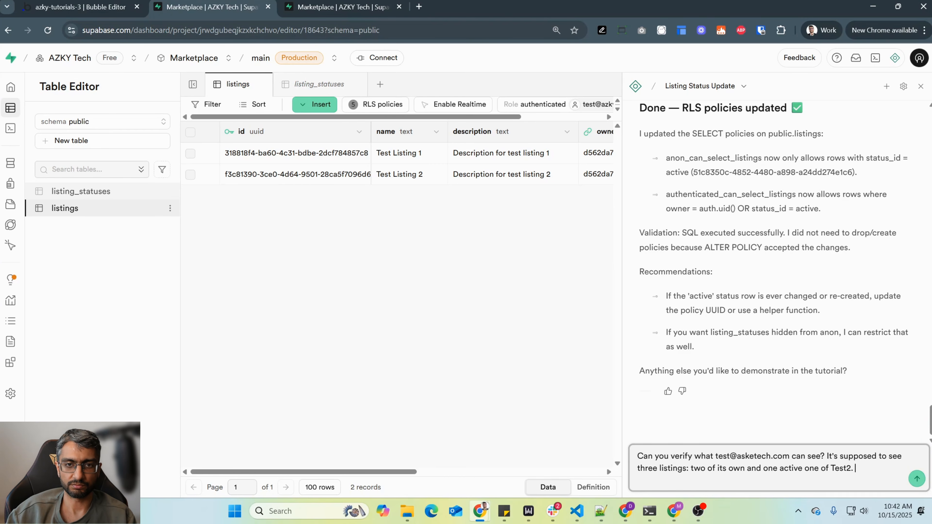
{"action": "key", "text": "BackSpace"}
{"action": "type", "text": "@azkytech.com"}
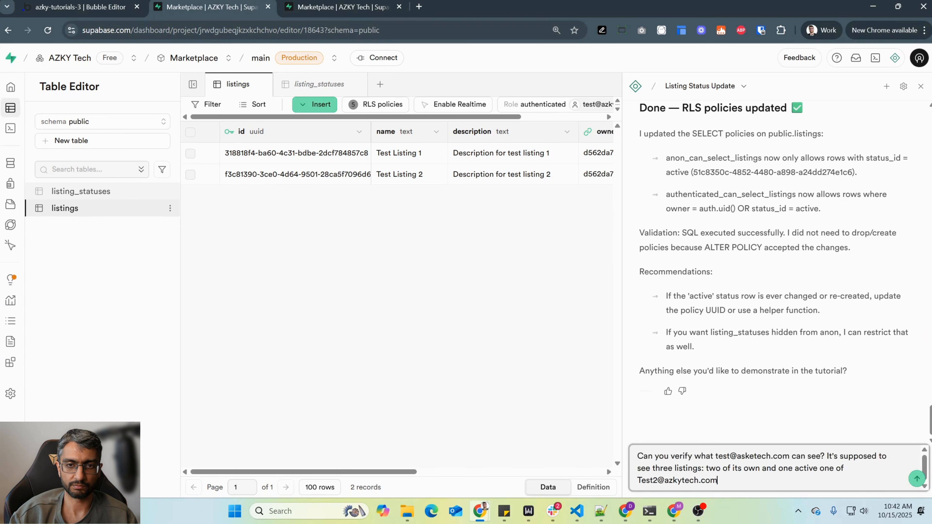
{"action": "key", "text": "Return"}
{"action": "scroll", "coordinate": [806, 339], "scroll_direction": "up", "scroll_amount": 10}
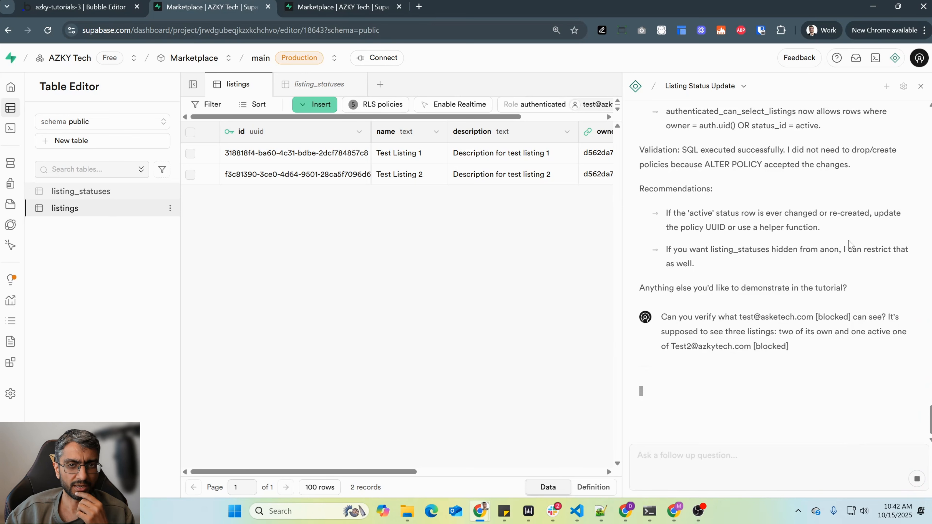
{"action": "scroll", "coordinate": [791, 270], "scroll_direction": "up", "scroll_amount": 2}
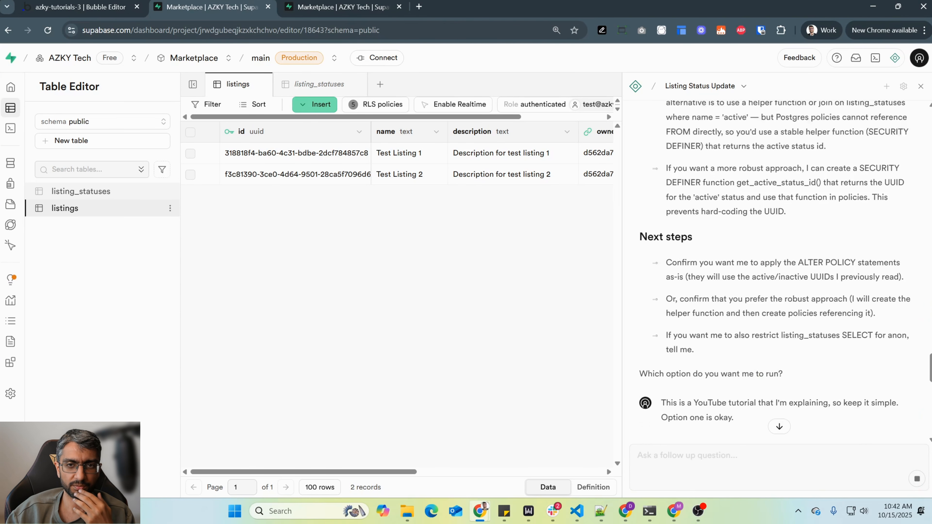
- Narrow the assistant to give the listings table more room, and inspect the status record referenced by Test2 Listing 1
{"action": "scroll", "coordinate": [791, 270], "scroll_direction": "down", "scroll_amount": 10}
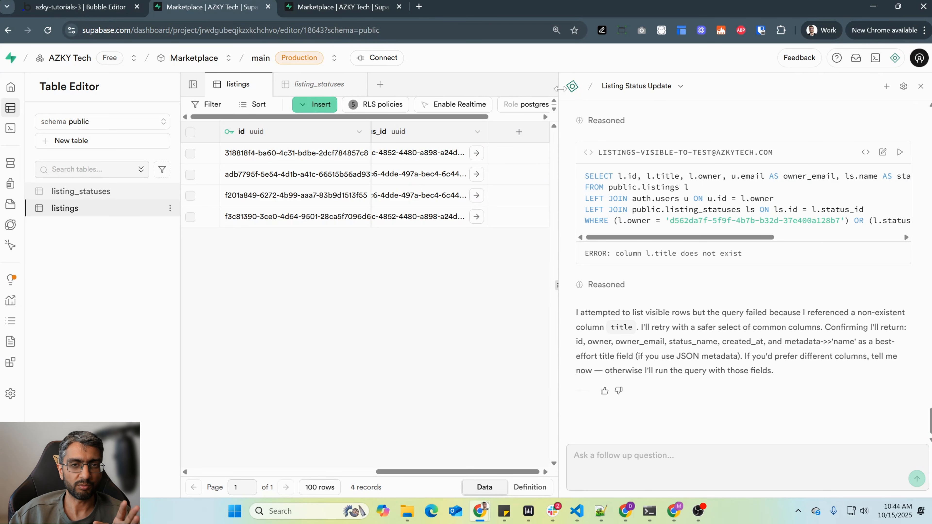
{"action": "left_click_drag", "start_coordinate": [560, 88], "coordinate": [710, 89]}
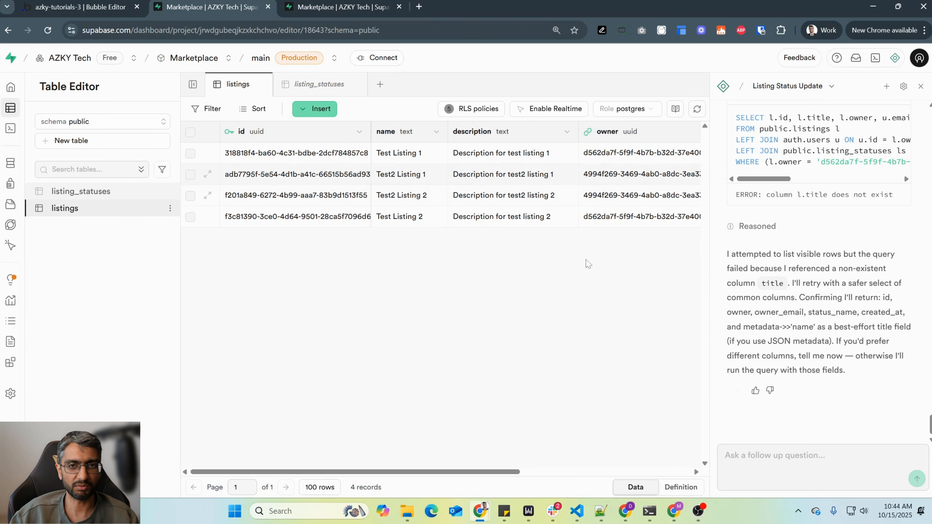
{"action": "left_click", "coordinate": [524, 472]}
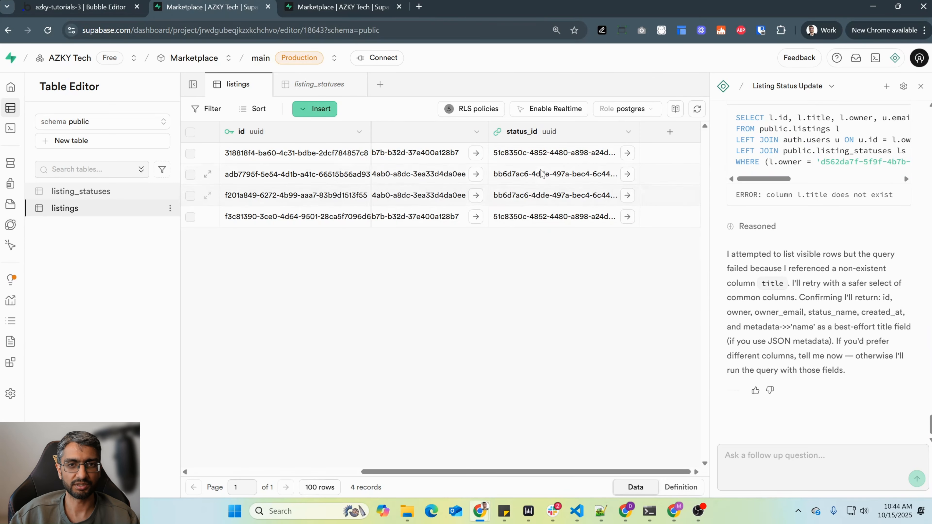
{"action": "left_click", "coordinate": [563, 177]}
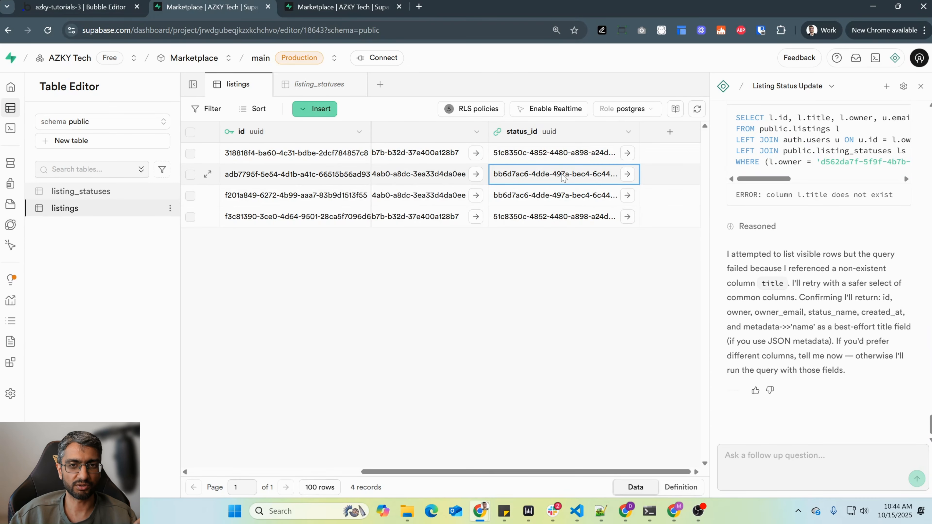
{"action": "left_click", "coordinate": [627, 174]}
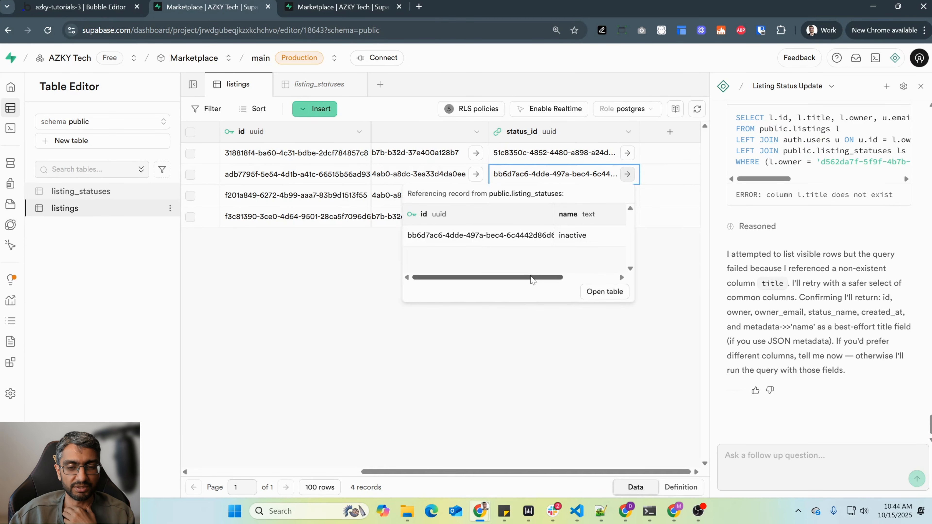
{"action": "left_click", "coordinate": [572, 237]}
{"action": "left_click_drag", "start_coordinate": [506, 278], "coordinate": [439, 278]}
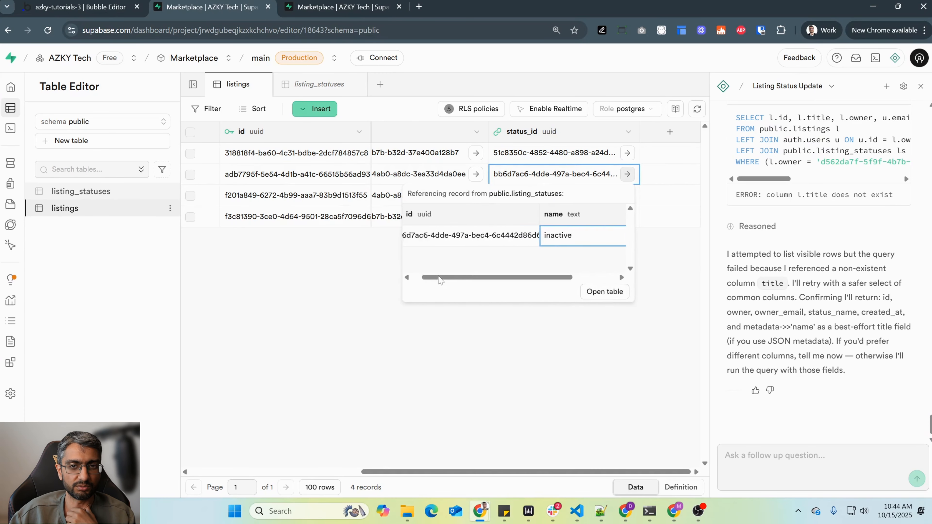
- Set the status_id of Test2 Listing 1 to the active record from listing_statuses
{"action": "left_click", "coordinate": [599, 179]}
{"action": "double_click", "coordinate": [599, 180]}
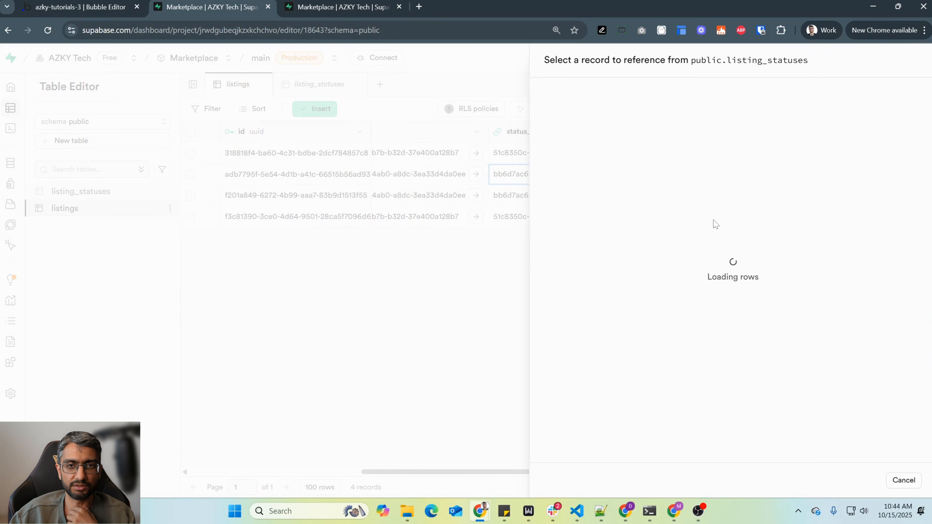
{"action": "left_click", "coordinate": [698, 142]}
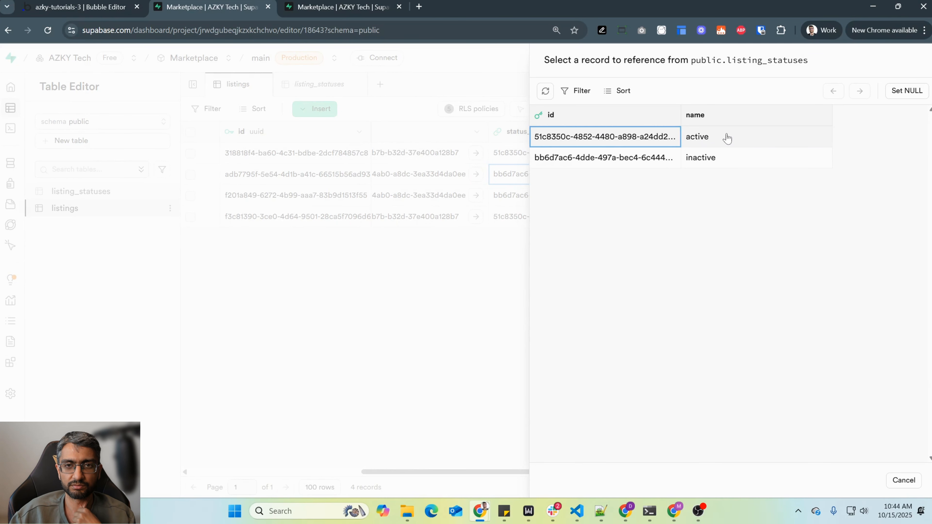
{"action": "left_click", "coordinate": [588, 141]}
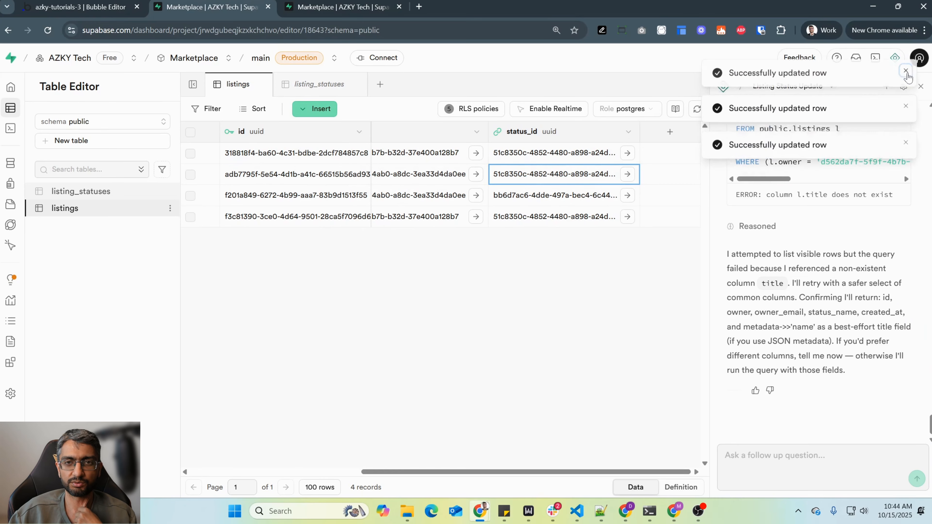
- Switch the listings table's database role from postgres to authenticated, impersonating the first test user
{"action": "left_click", "coordinate": [644, 114]}
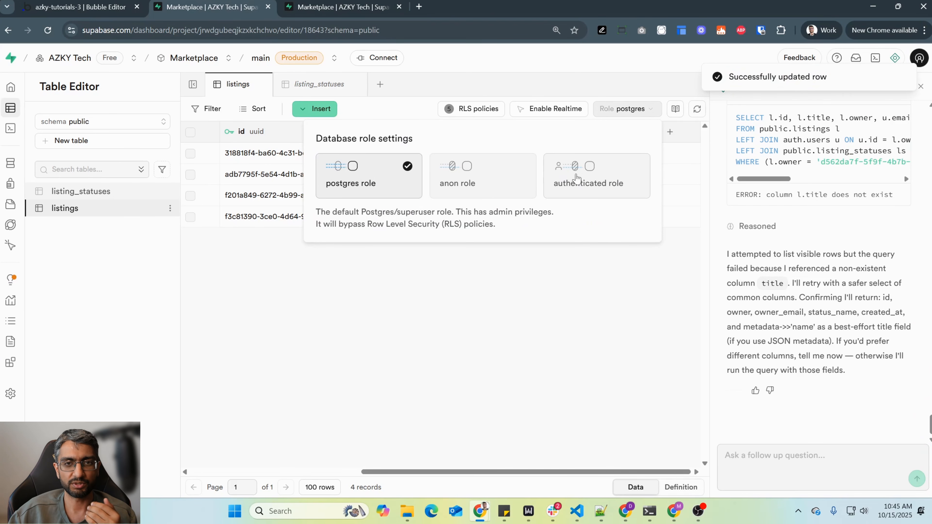
{"action": "left_click", "coordinate": [575, 181]}
{"action": "left_click", "coordinate": [613, 373]}
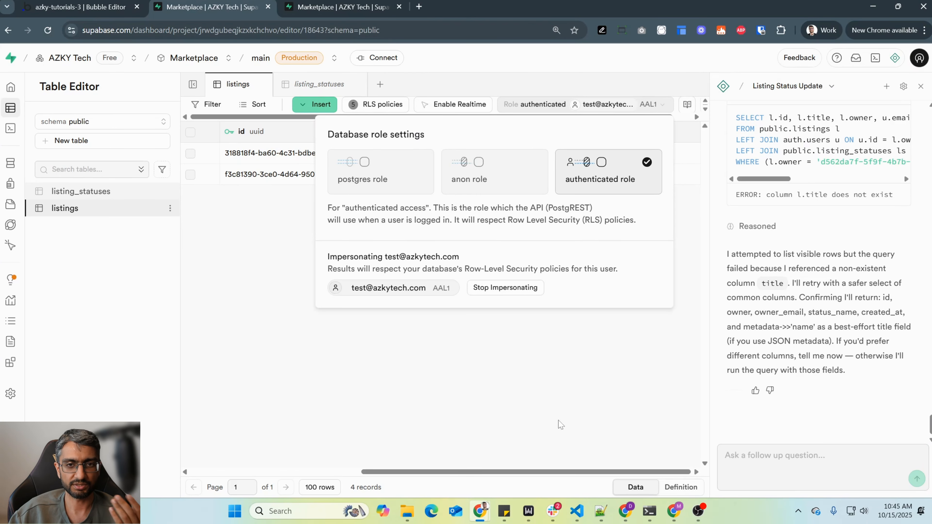
{"action": "left_click", "coordinate": [555, 408]}
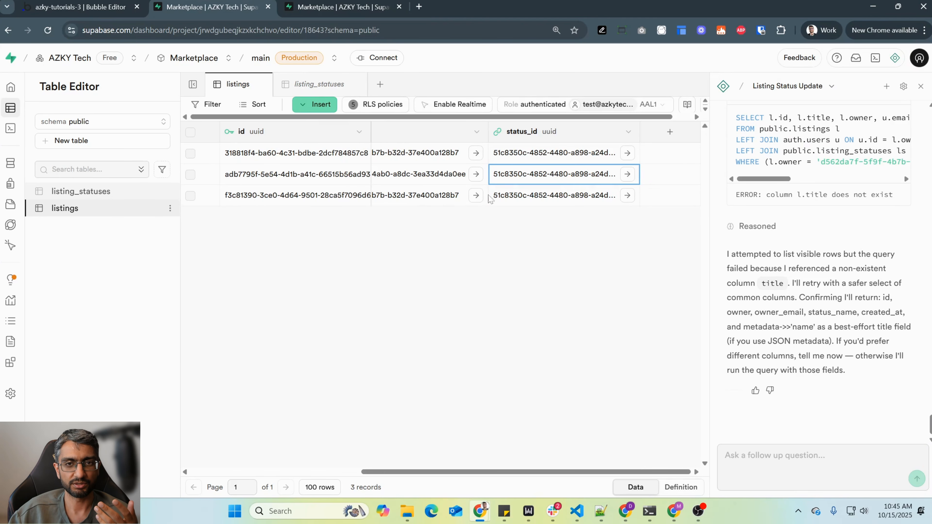
- Examine the names, owners and status_id values of the listings accessible to the impersonated first test user
{"action": "left_click", "coordinate": [335, 475]}
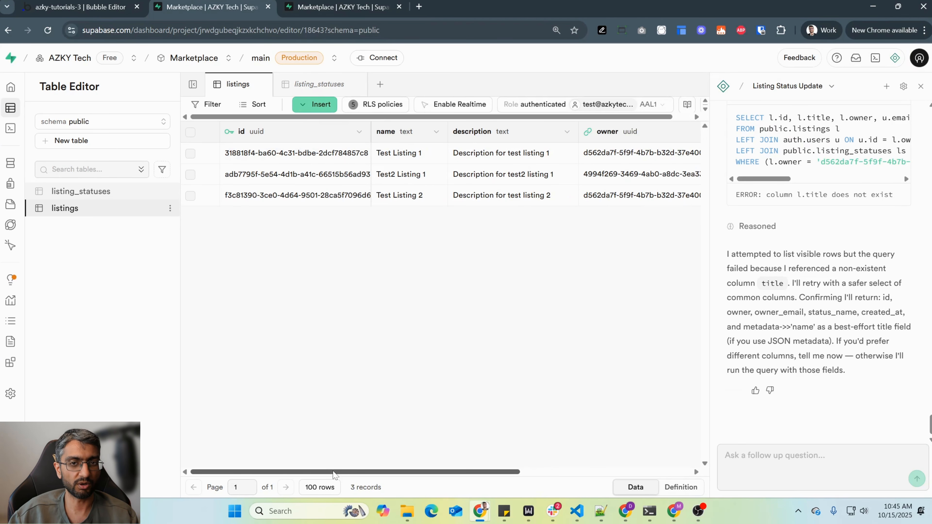
{"action": "left_click", "coordinate": [525, 472]}
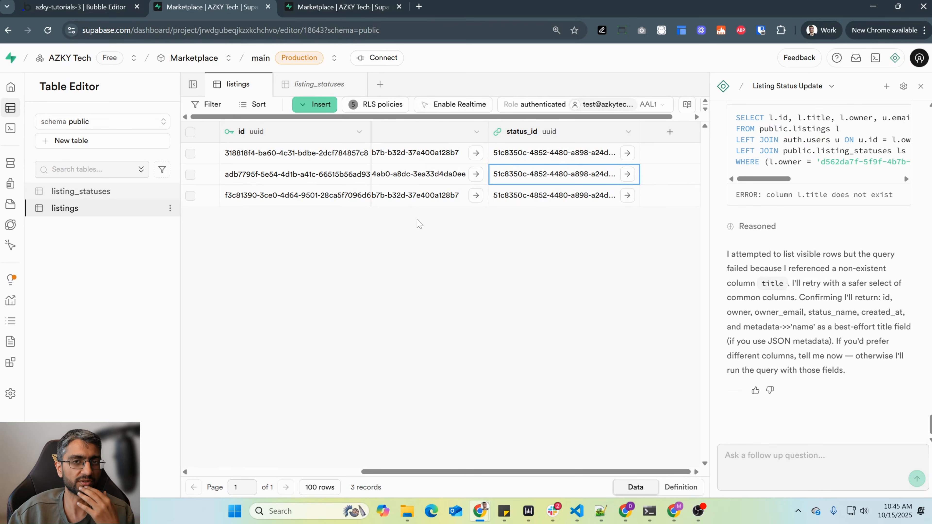
{"action": "left_click", "coordinate": [628, 132]}
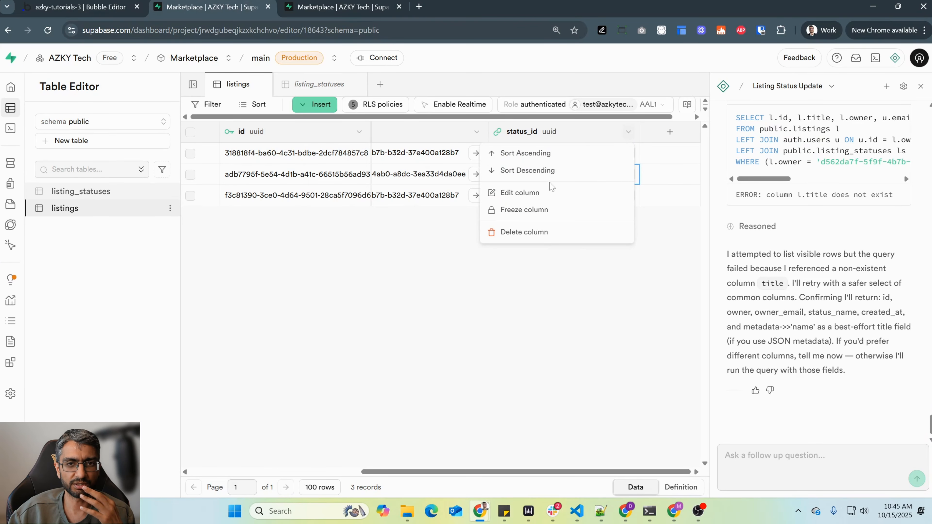
{"action": "left_click", "coordinate": [531, 321]}
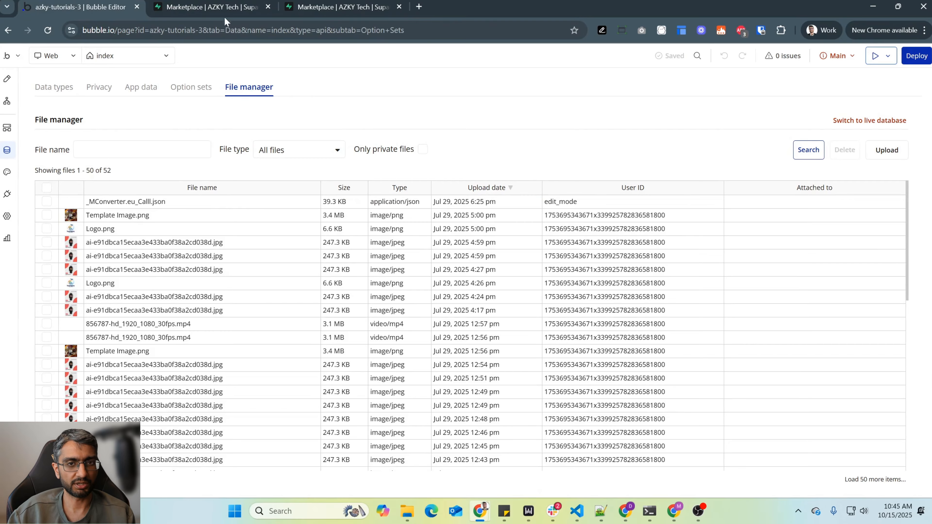
- Close the assistant in the second Supabase window, review Bubble's data types for comparison, and return to the Supabase listings table
{"action": "left_click", "coordinate": [311, 5]}
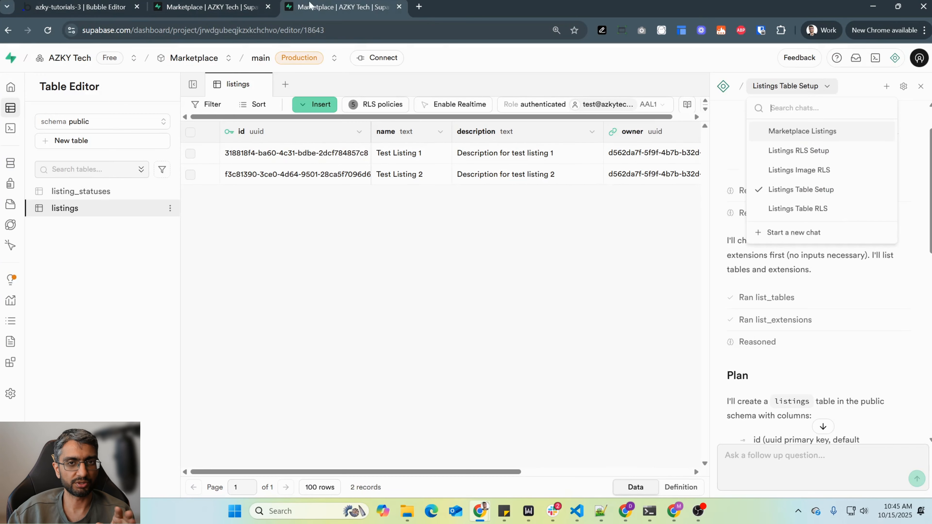
{"action": "mouse_move", "coordinate": [2, 228]}
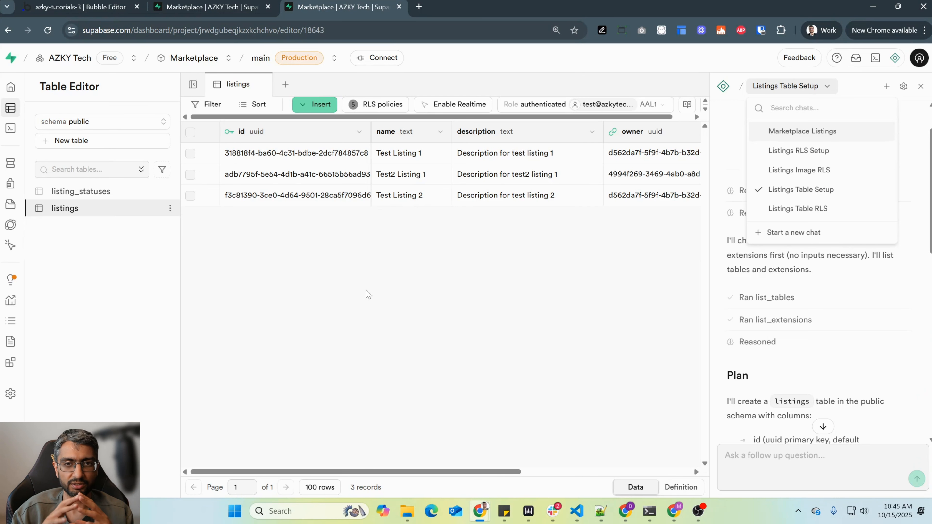
{"action": "left_click", "coordinate": [920, 86]}
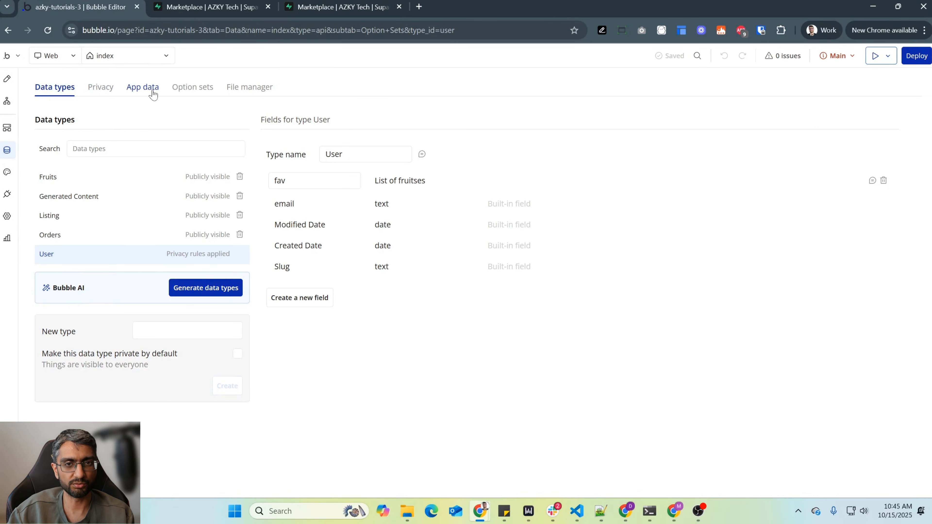
{"action": "left_click", "coordinate": [209, 7]}
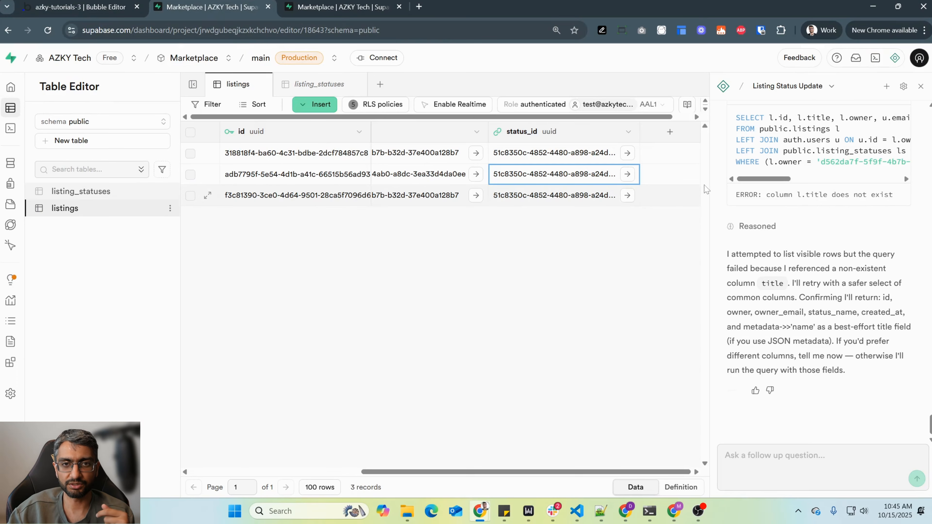
{"action": "left_click_drag", "start_coordinate": [710, 190], "coordinate": [621, 206]}
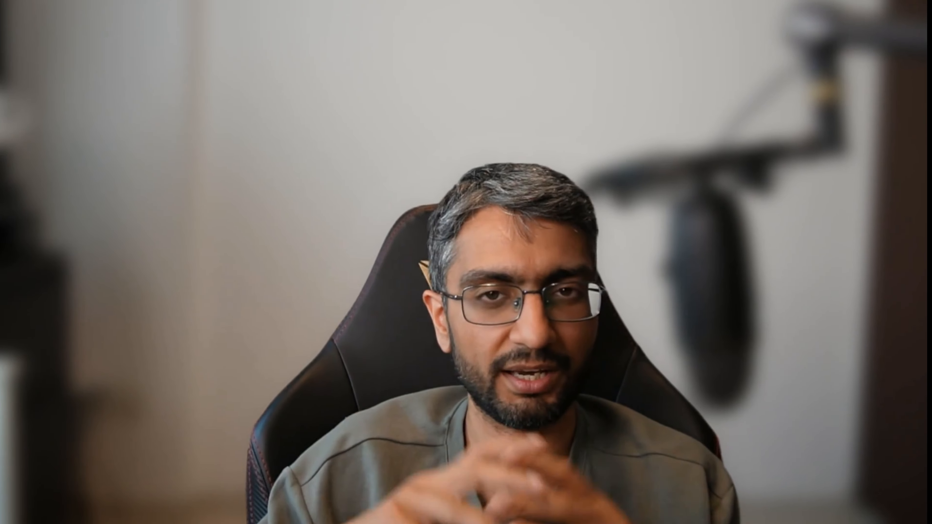